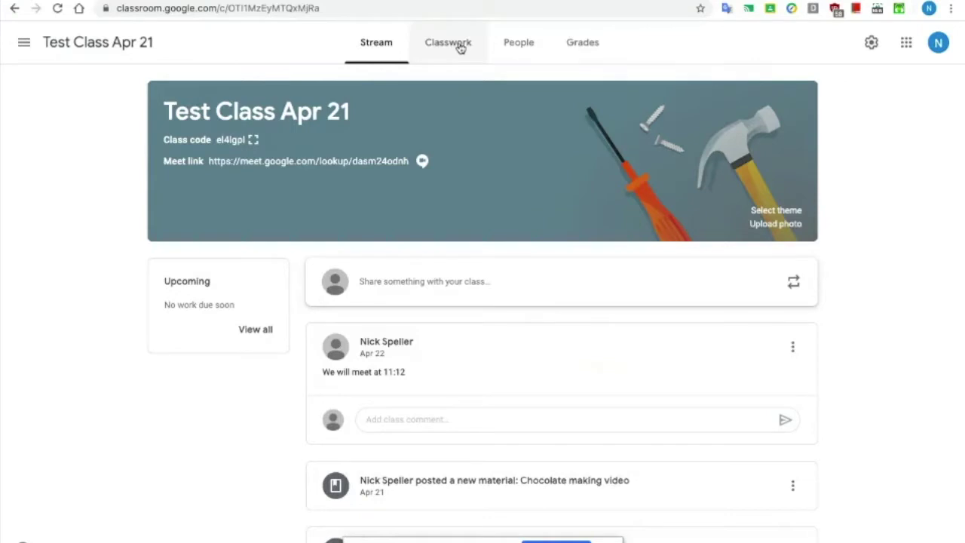
# Step: Create a new assignment in the classwork of Test Class Apr 21, titled "Upload a photo of you reading somewhere exciting."
pyautogui.click(461, 45)
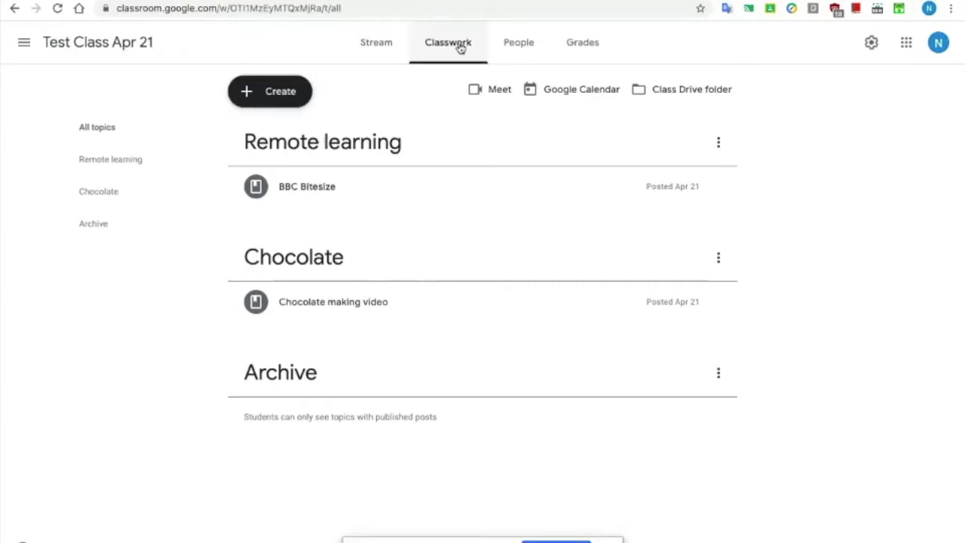
pyautogui.click(381, 43)
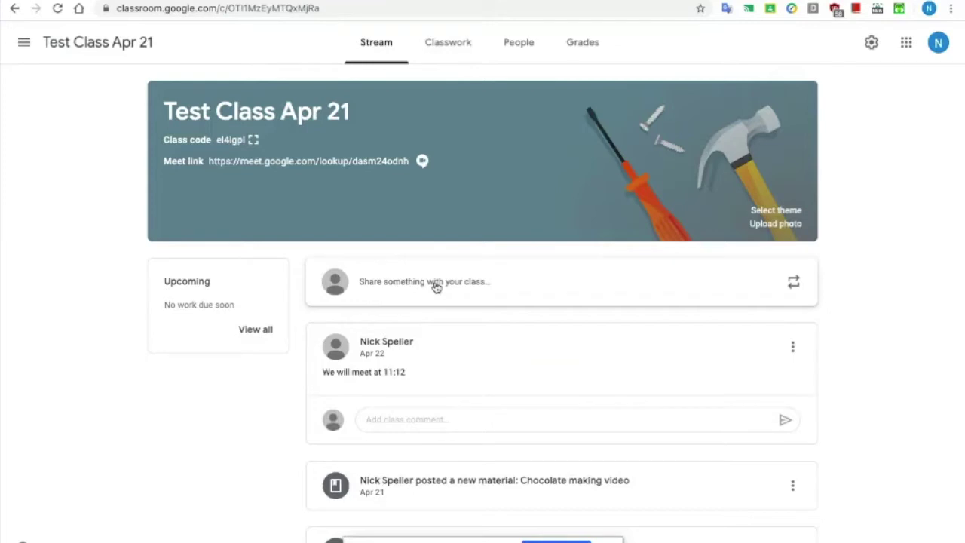
pyautogui.click(455, 43)
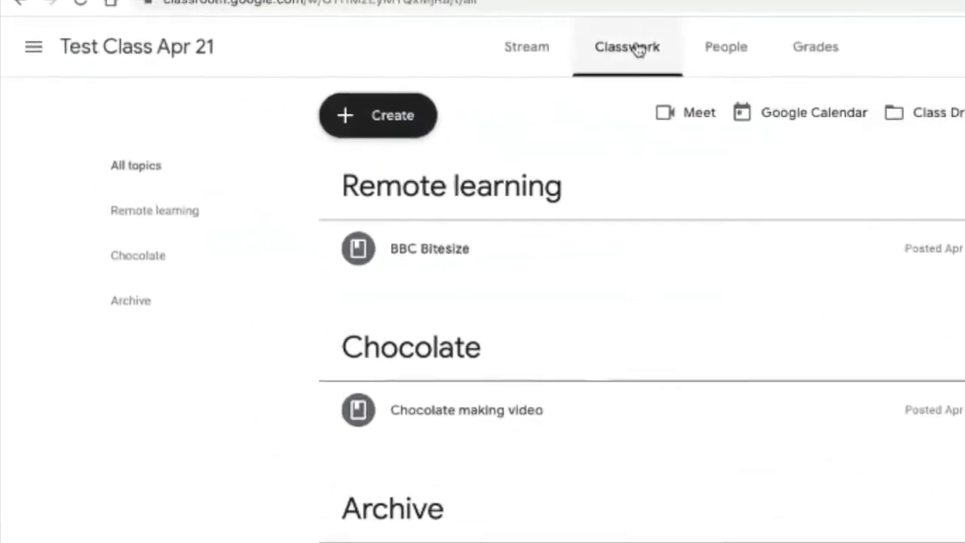
pyautogui.click(448, 124)
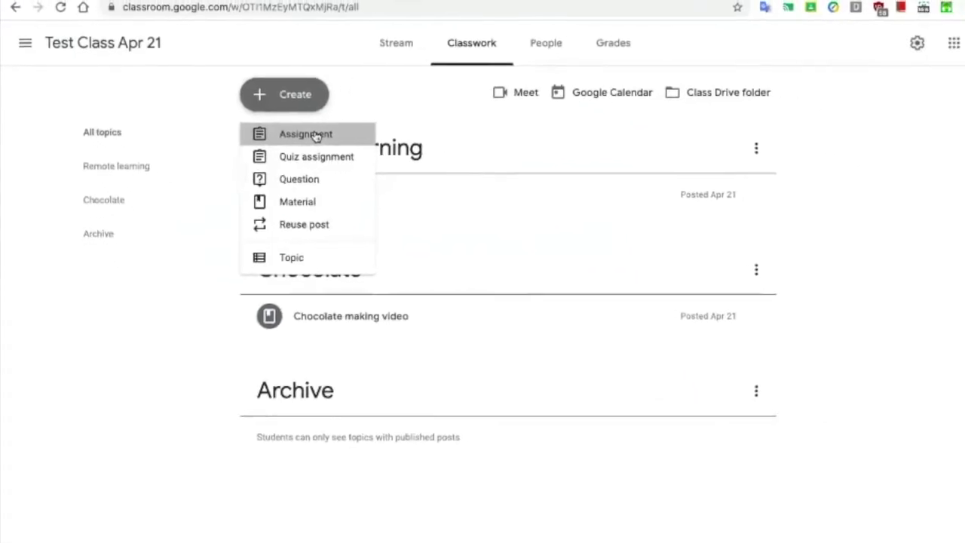
pyautogui.click(341, 145)
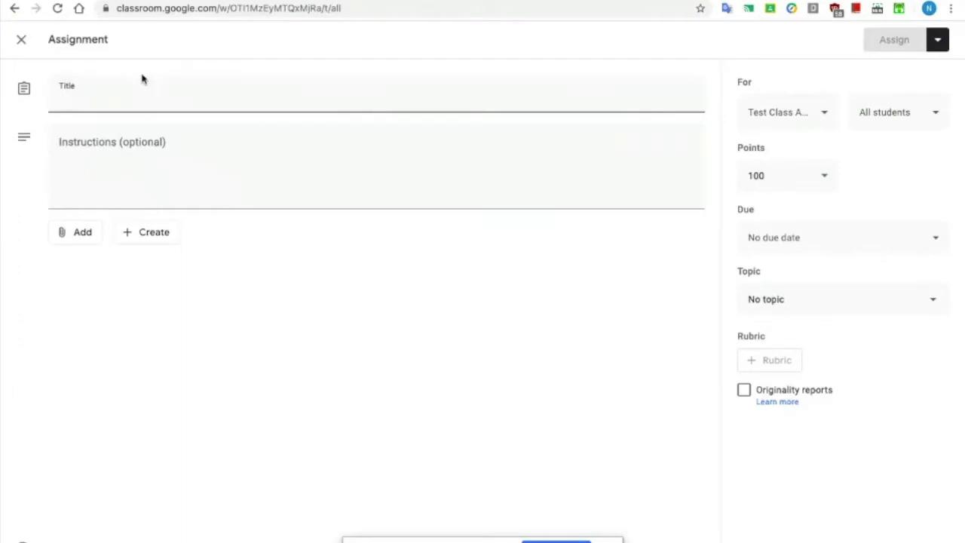
pyautogui.write('Upload a photo o')
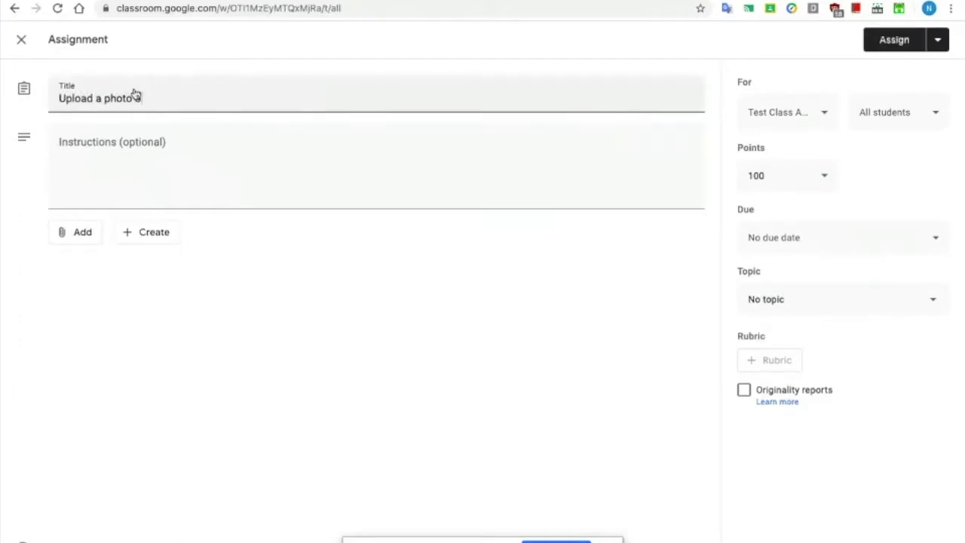
pyautogui.write('f you reading somewhere exciting.')
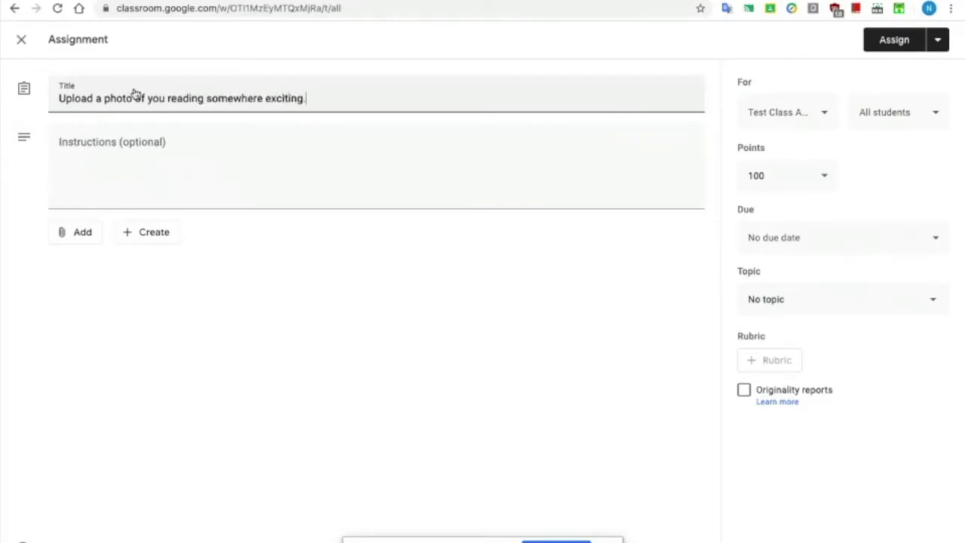
pyautogui.click(282, 179)
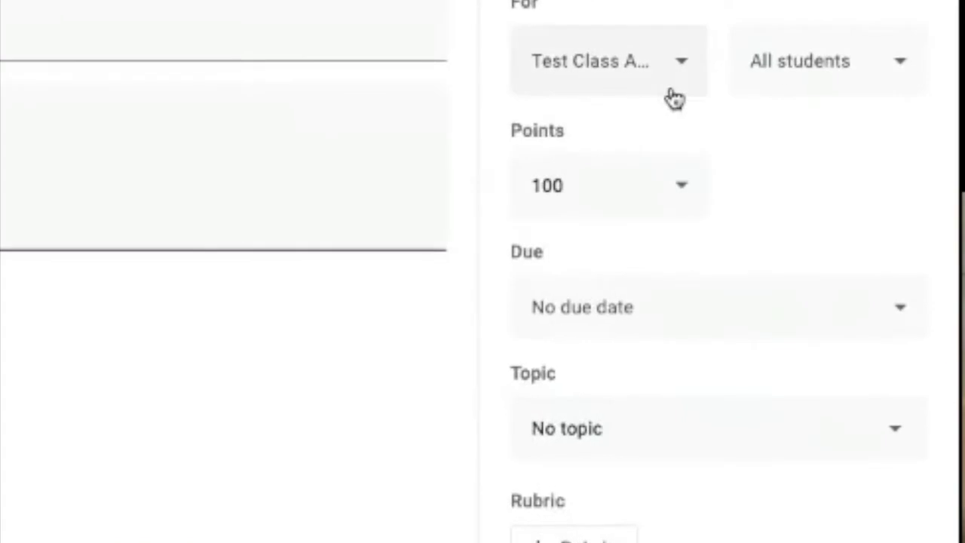
# Step: Review which classes and which students the assignment can be given to
pyautogui.click(669, 77)
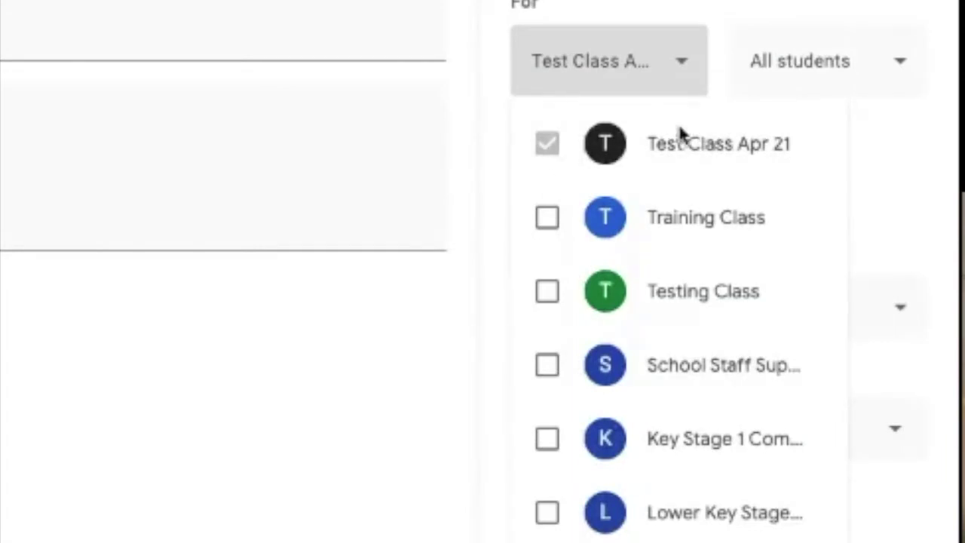
pyautogui.click(928, 150)
pyautogui.click(907, 74)
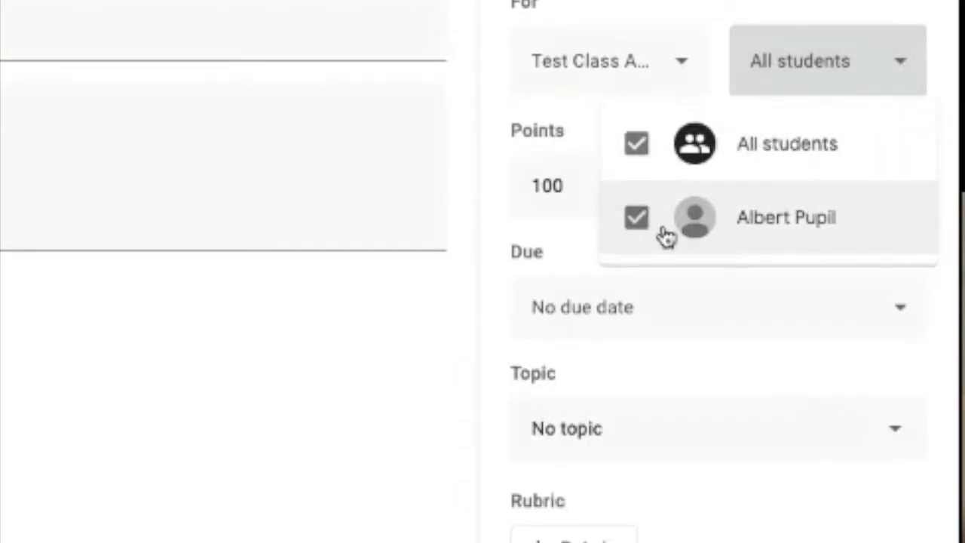
pyautogui.click(773, 501)
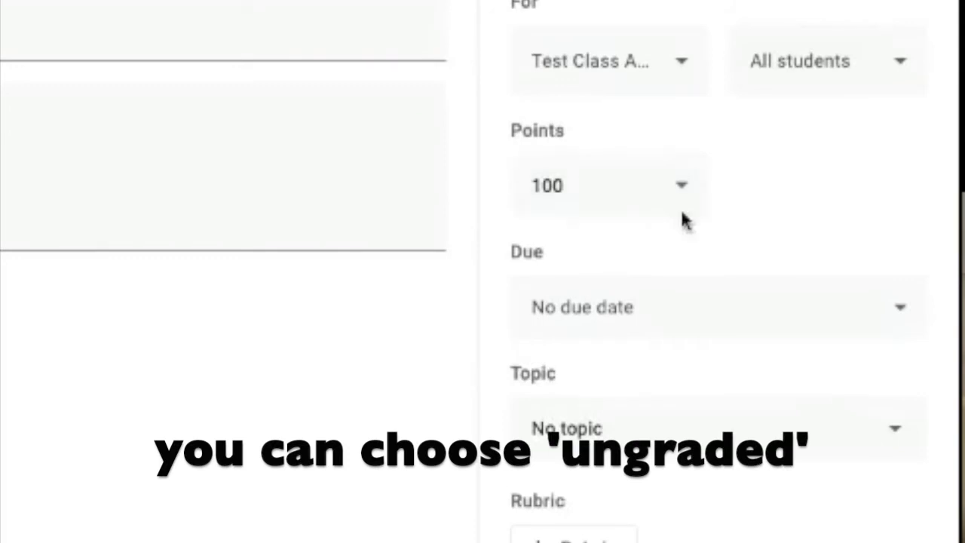
# Step: Set the assignment's due date to Apr 24, 2020, without a time
pyautogui.click(899, 310)
pyautogui.click(782, 253)
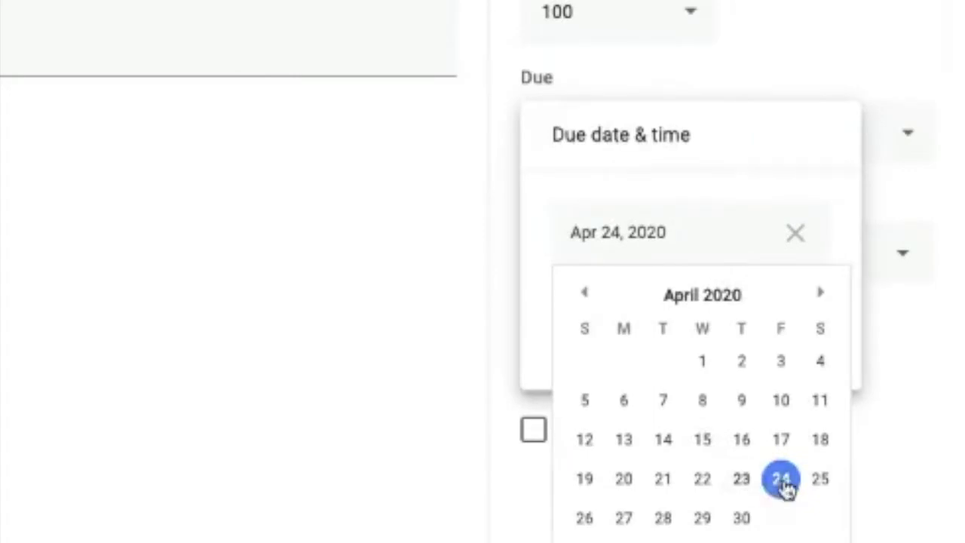
pyautogui.click(784, 482)
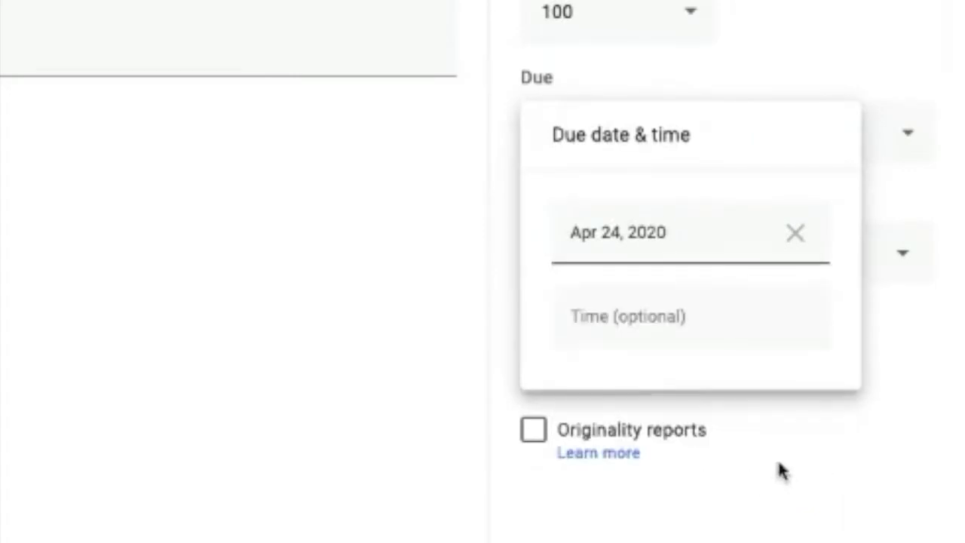
pyautogui.click(865, 448)
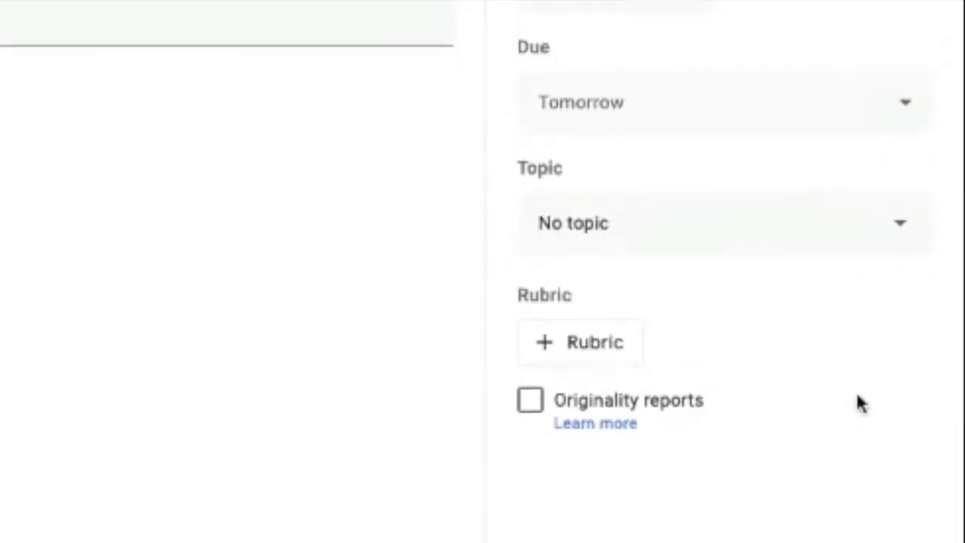
# Step: Create a new topic named "Reading" for the assignment
pyautogui.click(912, 259)
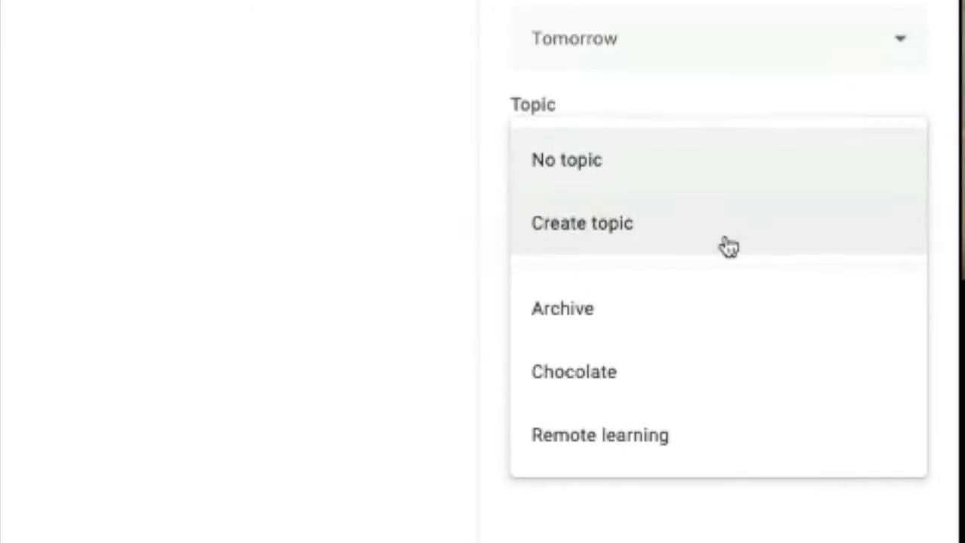
pyautogui.click(696, 240)
pyautogui.write('Reading')
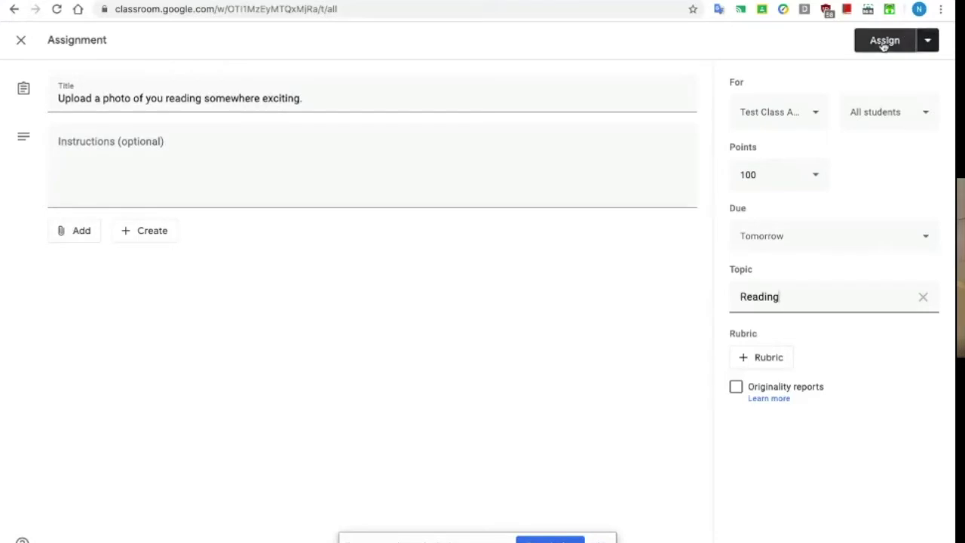
# Step: Look at the schedule and draft alternatives, and assign the work to the class immediately
pyautogui.click(929, 42)
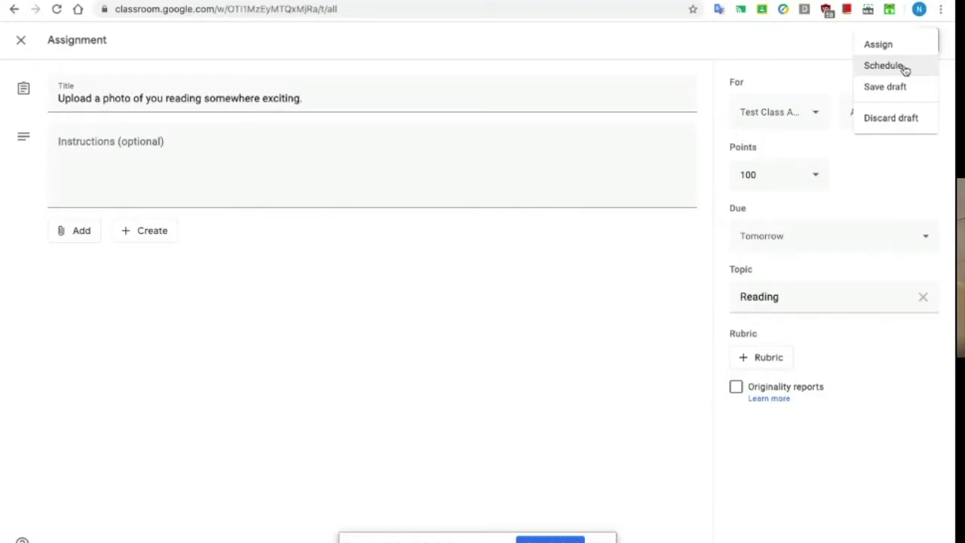
pyautogui.click(806, 46)
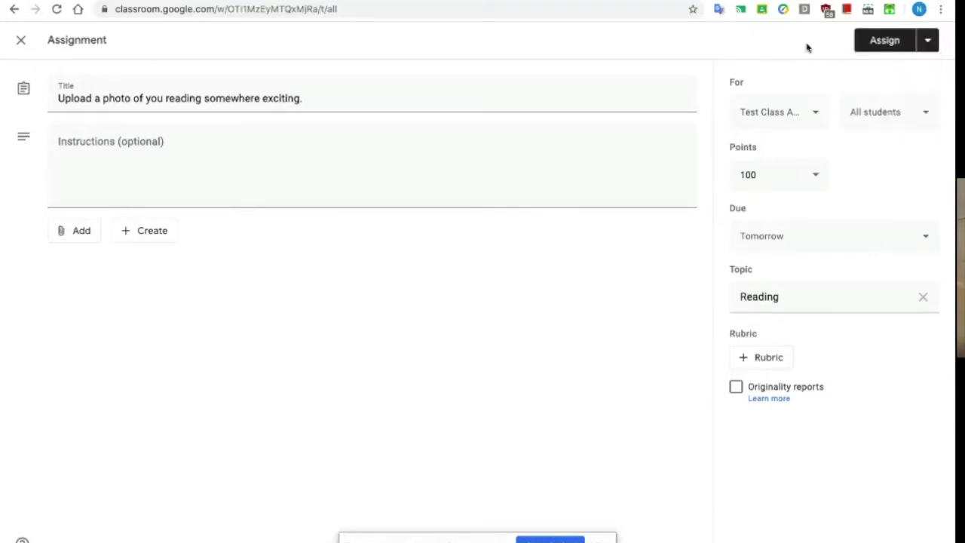
pyautogui.click(873, 42)
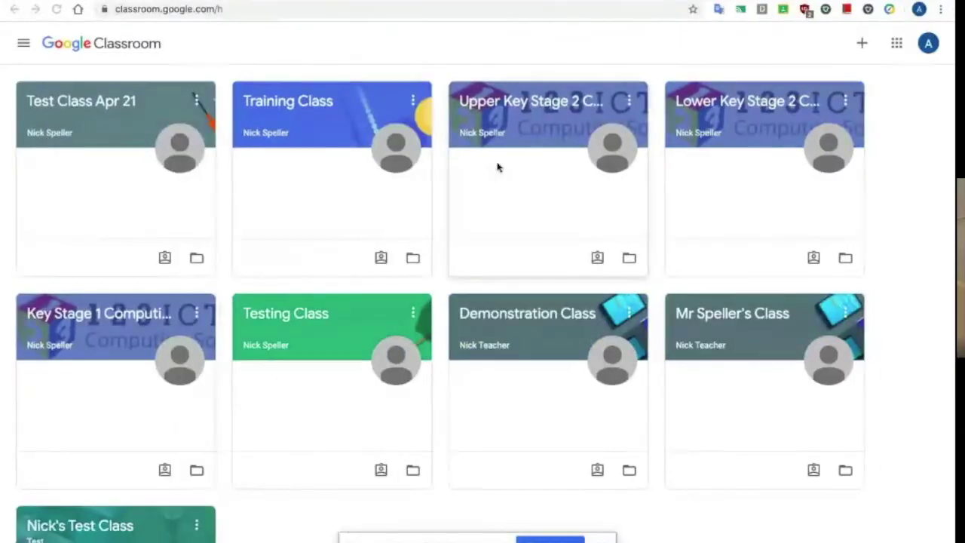
# Step: In the pupil's account, open the photo assignment from the Reading topic of Test Class Apr 21 and go to its private comment field
pyautogui.click(113, 102)
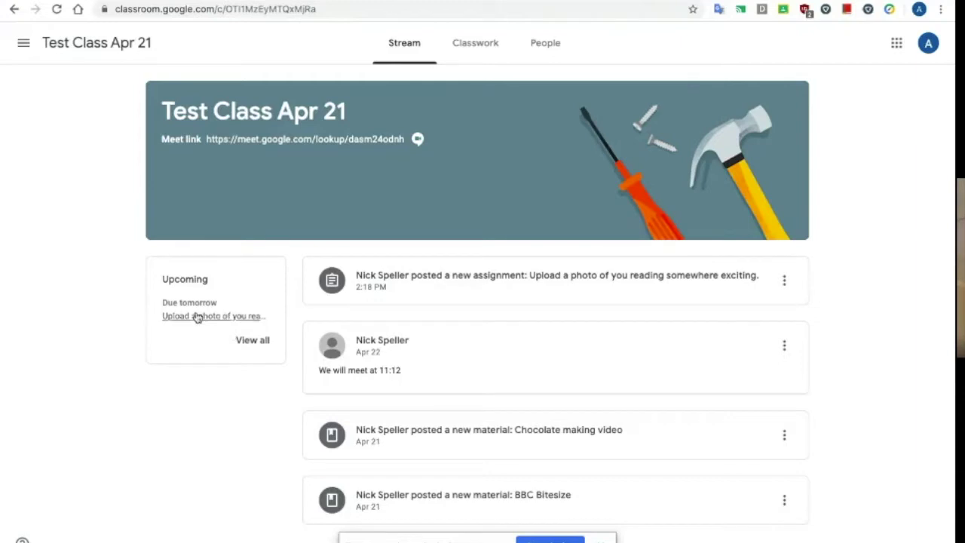
pyautogui.click(487, 42)
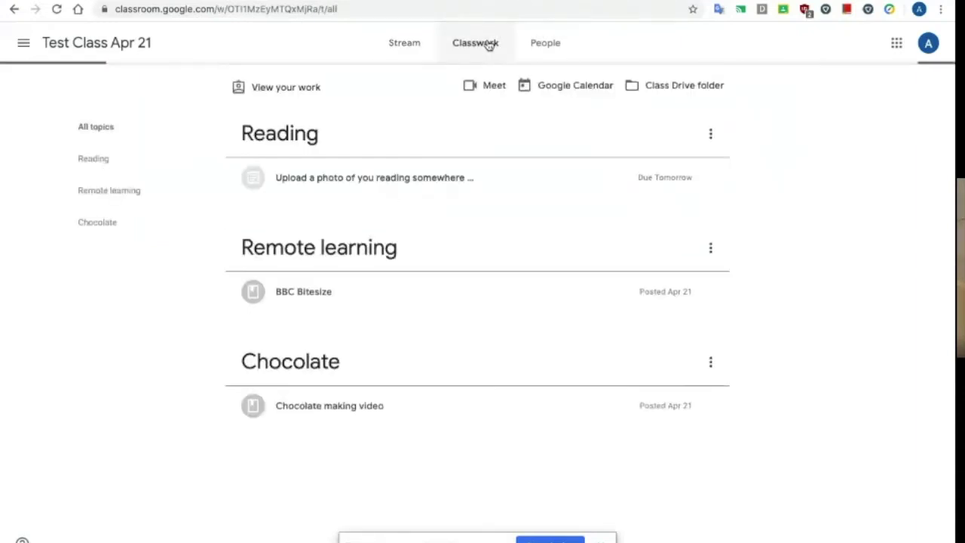
pyautogui.click(420, 184)
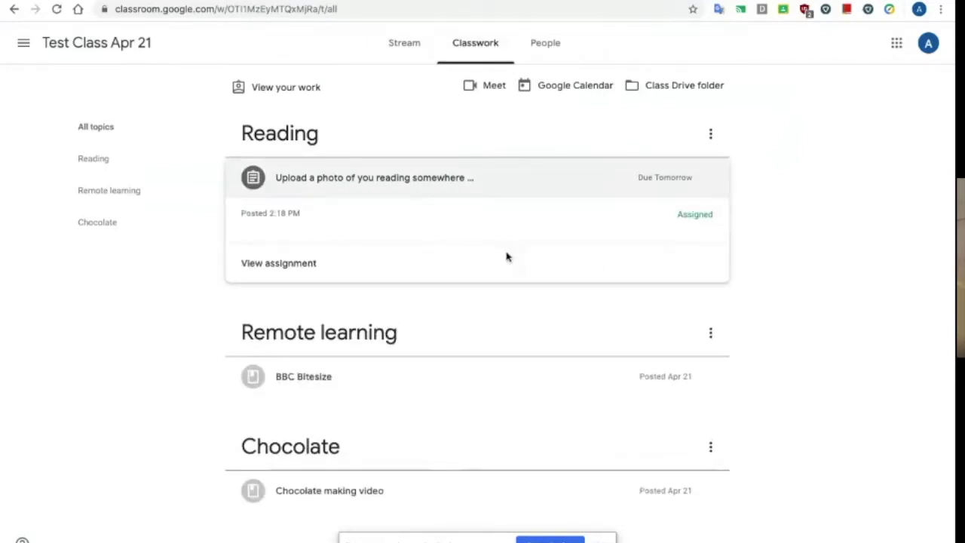
pyautogui.click(264, 268)
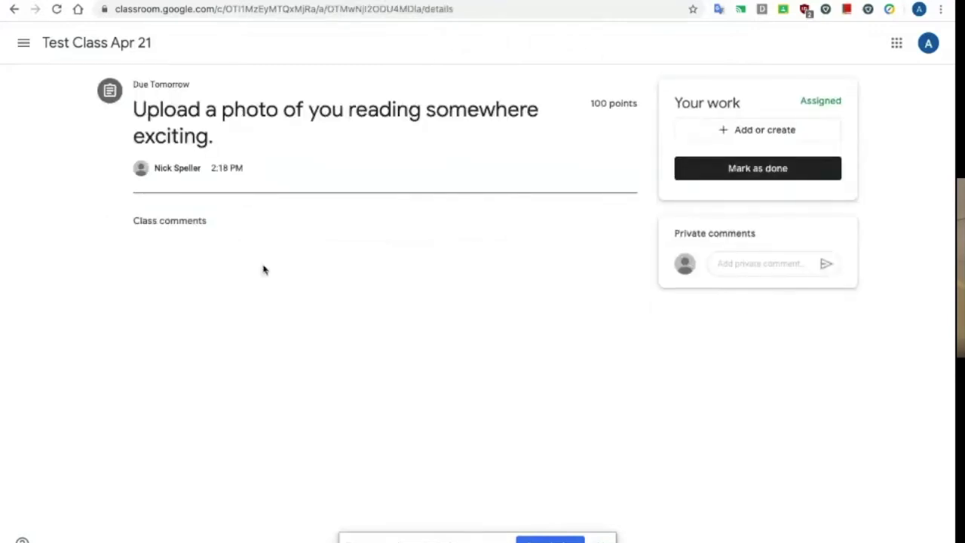
pyautogui.click(743, 263)
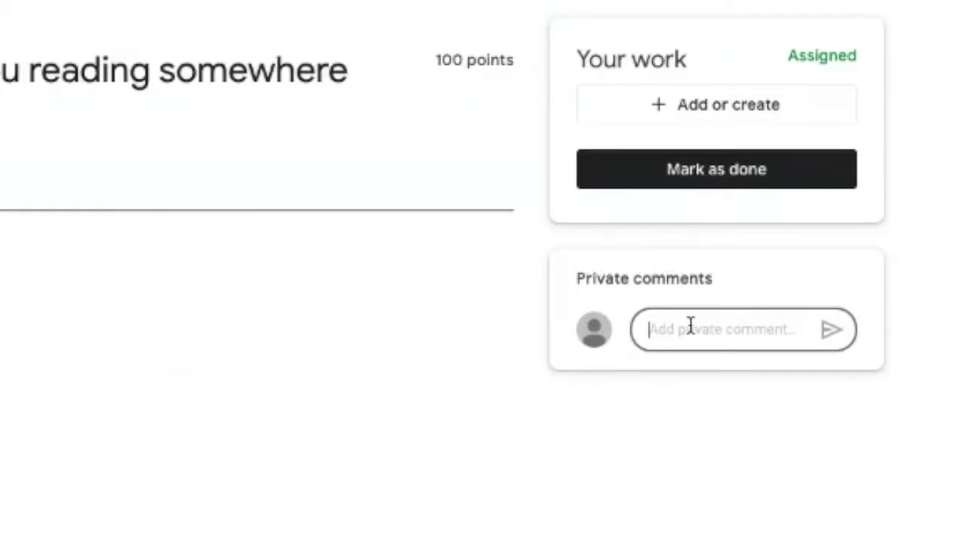
# Step: Upload the file ArtWorkOriginal.PNG from the Desktop folder as the pupil's work for the assignment
pyautogui.click(667, 122)
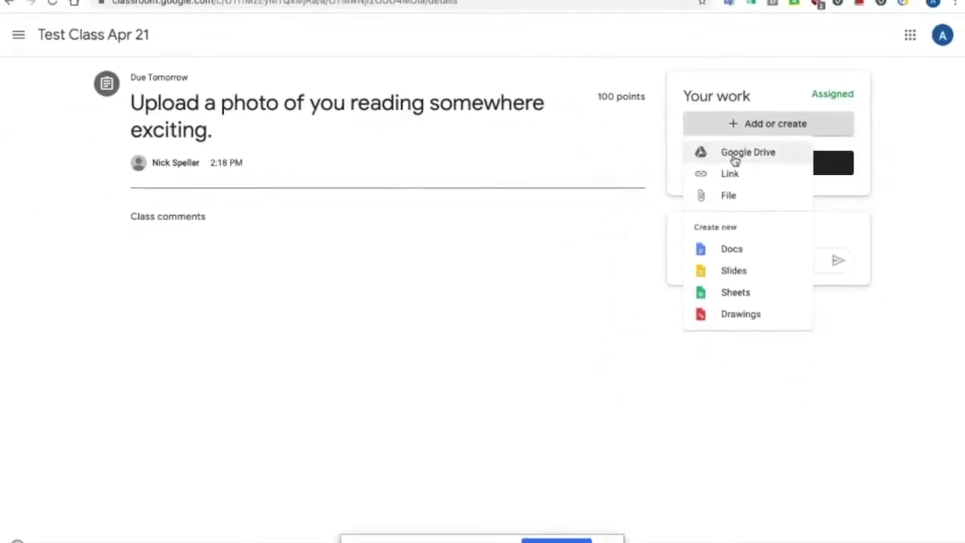
pyautogui.click(729, 196)
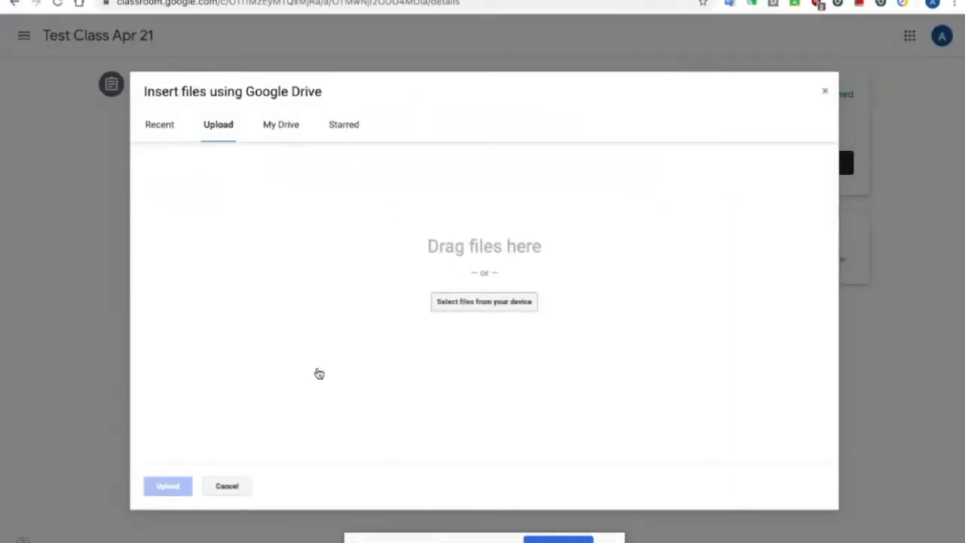
pyautogui.click(504, 310)
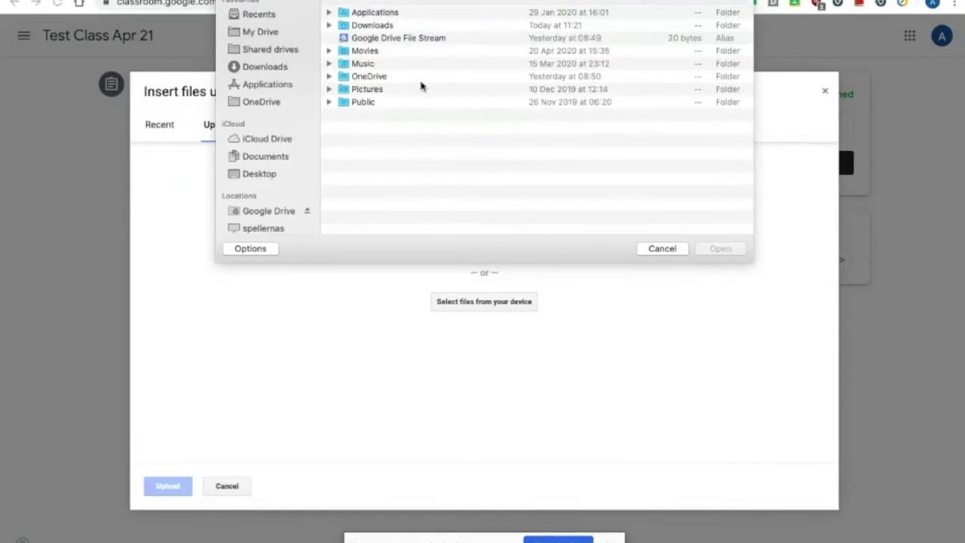
pyautogui.click(267, 175)
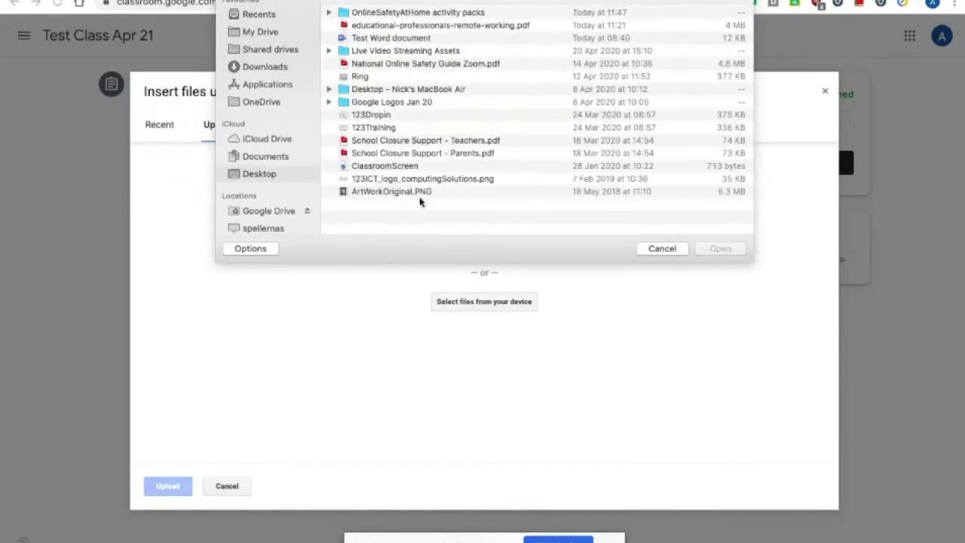
pyautogui.click(419, 190)
pyautogui.click(716, 250)
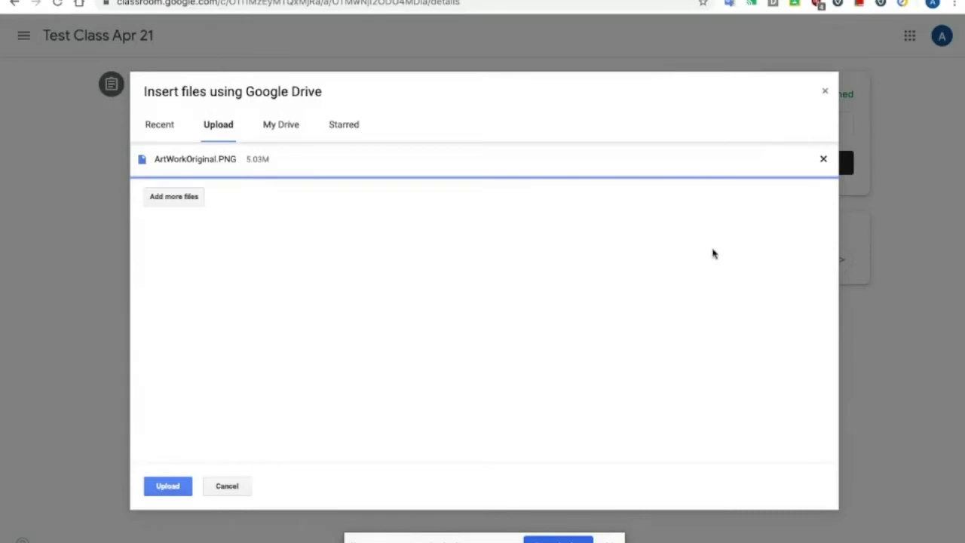
pyautogui.click(168, 487)
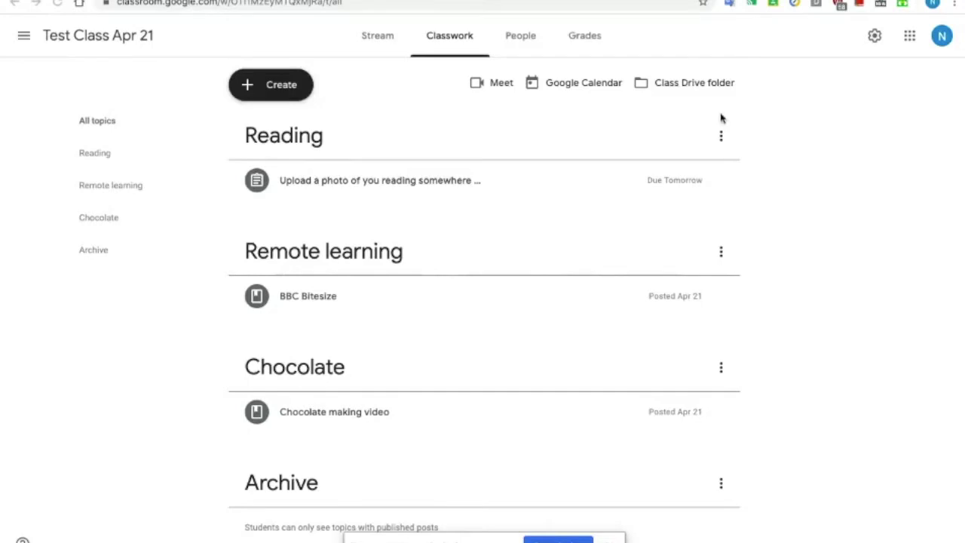
# Step: In the teacher's account, open the pupil's ArtWorkOriginal.PNG from the assignment's student work and inspect its private comment and grade fields
pyautogui.click(440, 183)
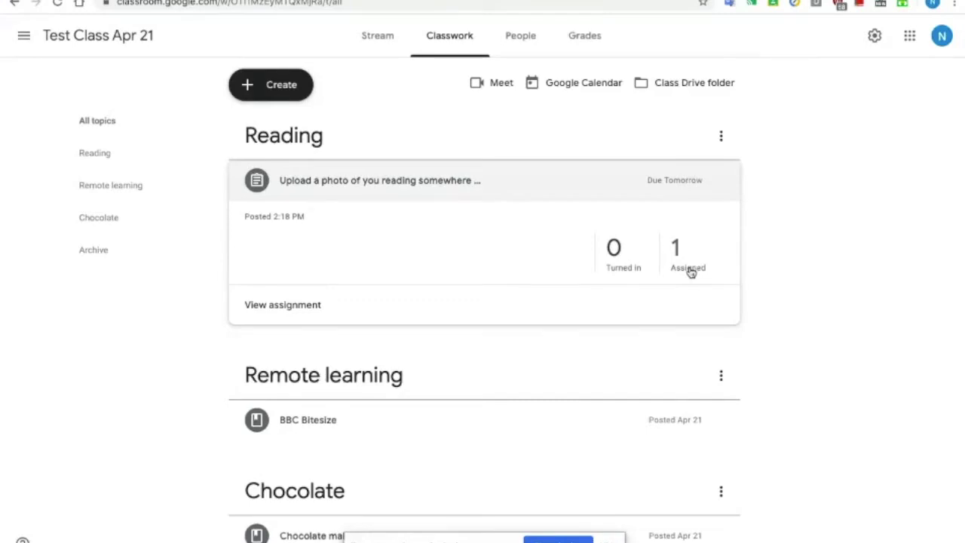
pyautogui.click(693, 273)
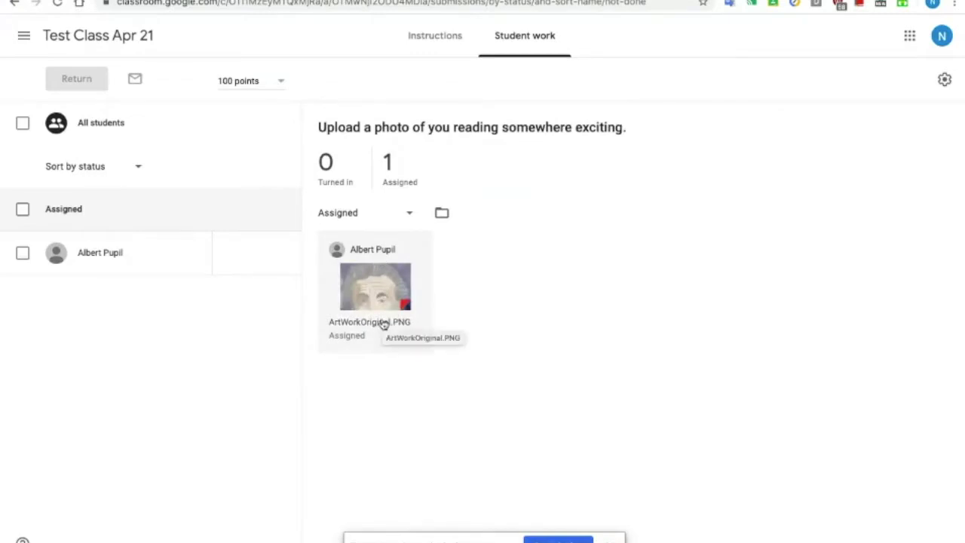
pyautogui.click(383, 323)
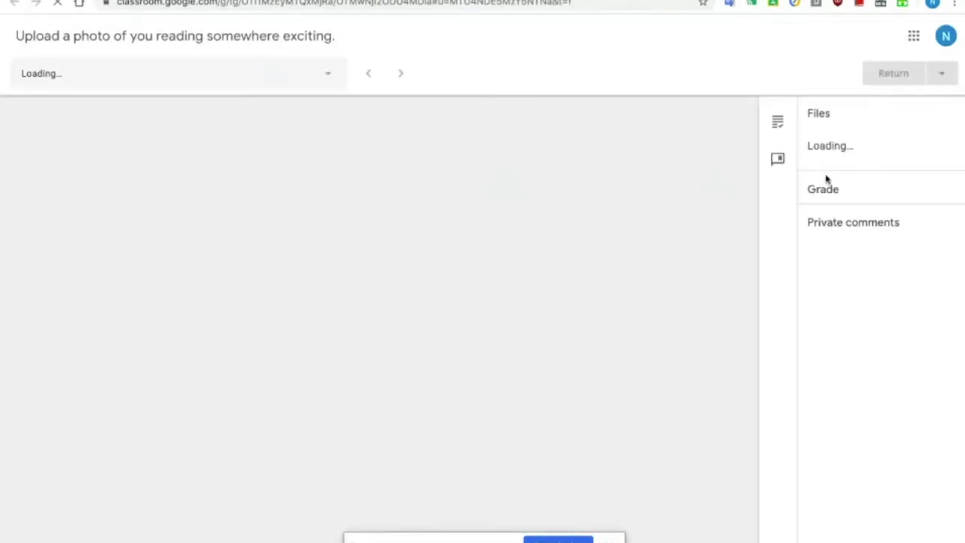
pyautogui.click(858, 329)
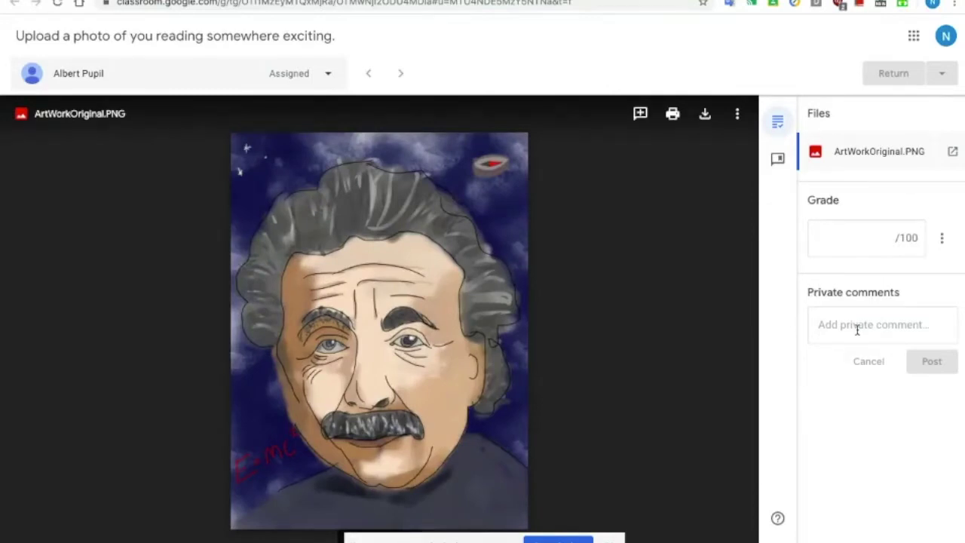
pyautogui.click(836, 239)
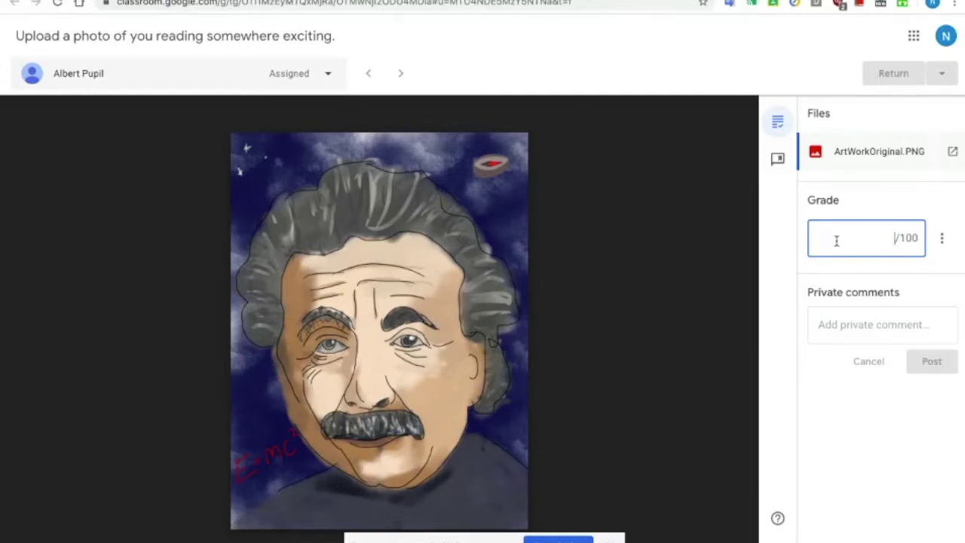
# Step: Post the private comment "Excellent picture" on the pupil's submitted artwork
pyautogui.click(872, 324)
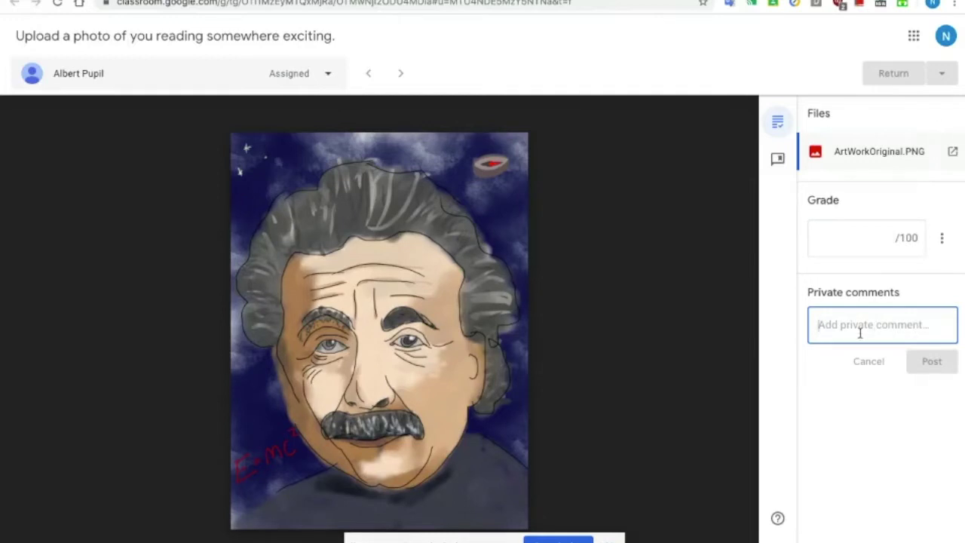
pyautogui.write('Excellent')
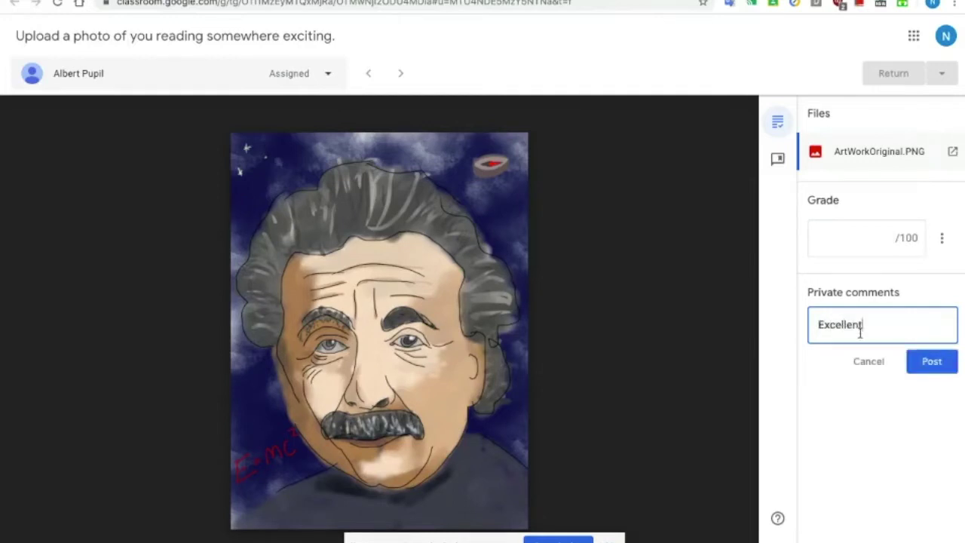
pyautogui.write(' picture')
pyautogui.click(941, 364)
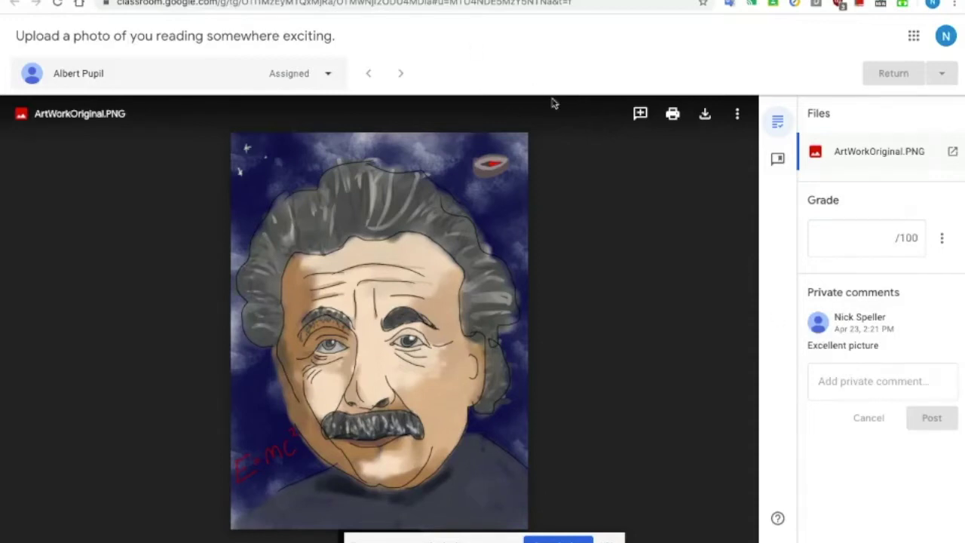
# Step: In the pupil's account, reload the photo assignment to read the private comment, and turn in ArtWorkOriginal.PNG
pyautogui.hotkey('ctrl', 'Right')
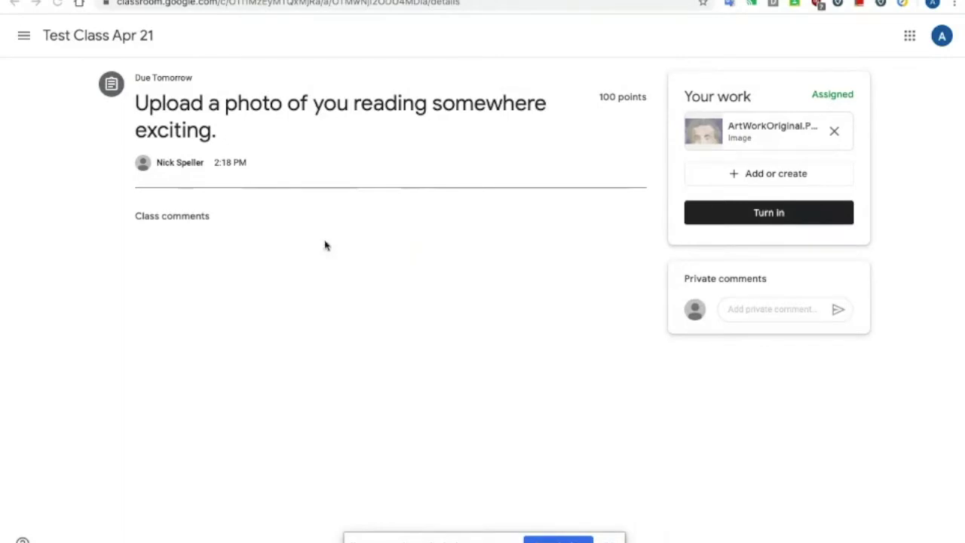
pyautogui.press('super+r')
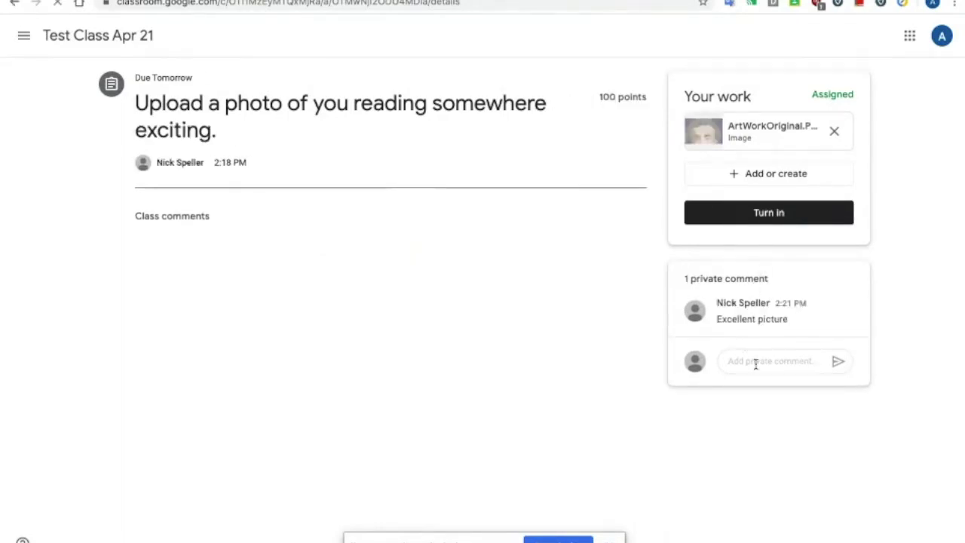
pyautogui.click(756, 363)
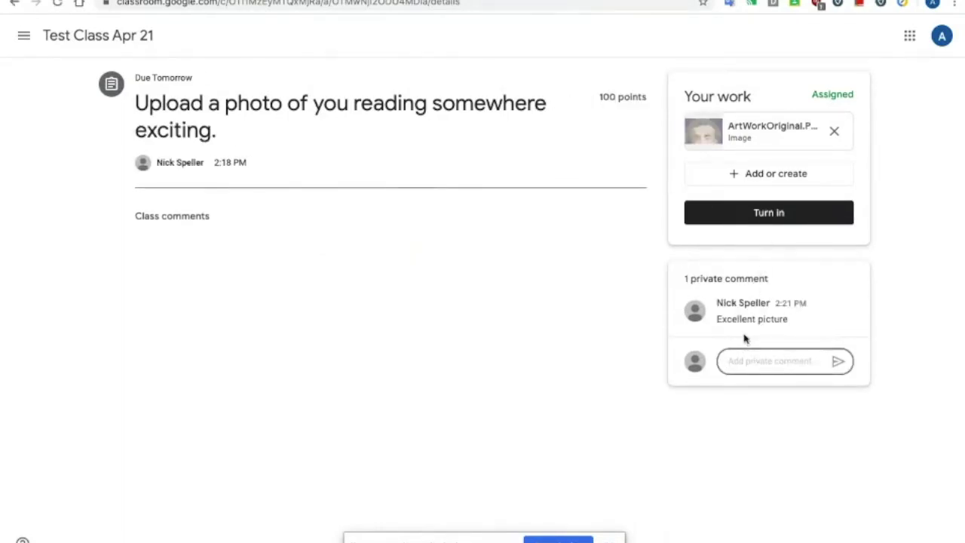
pyautogui.click(740, 216)
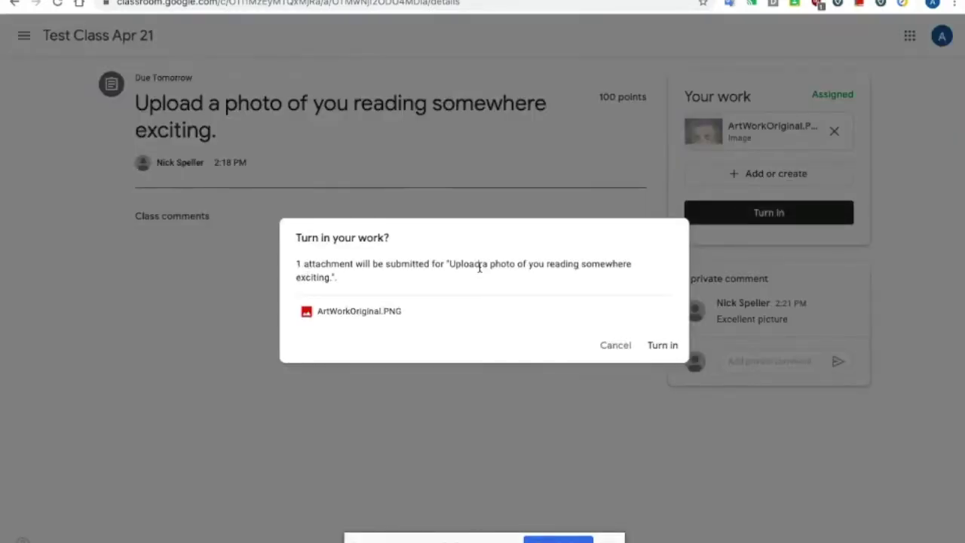
pyautogui.click(653, 347)
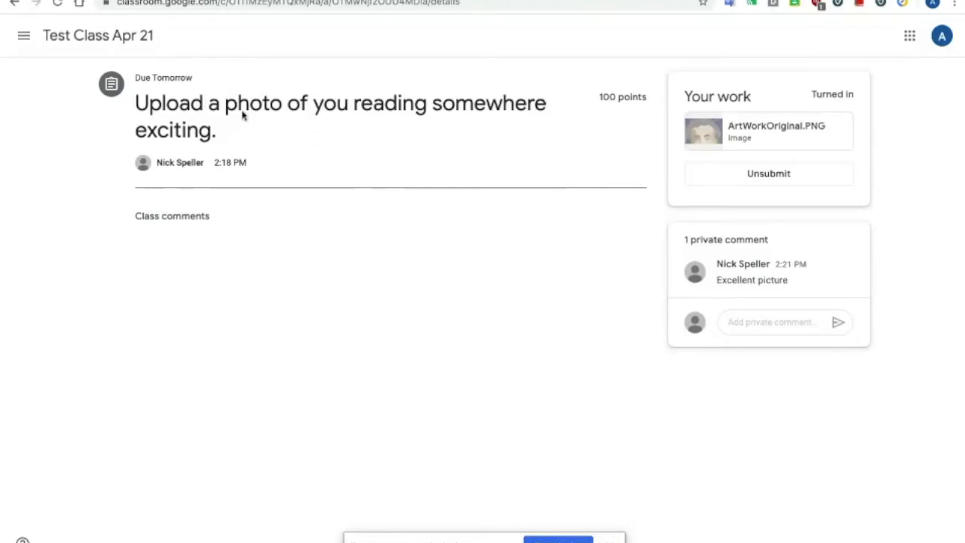
# Step: Check the photo assignment's status under the Reading topic in the class's classwork and reopen its full assignment page
pyautogui.click(83, 39)
pyautogui.click(479, 45)
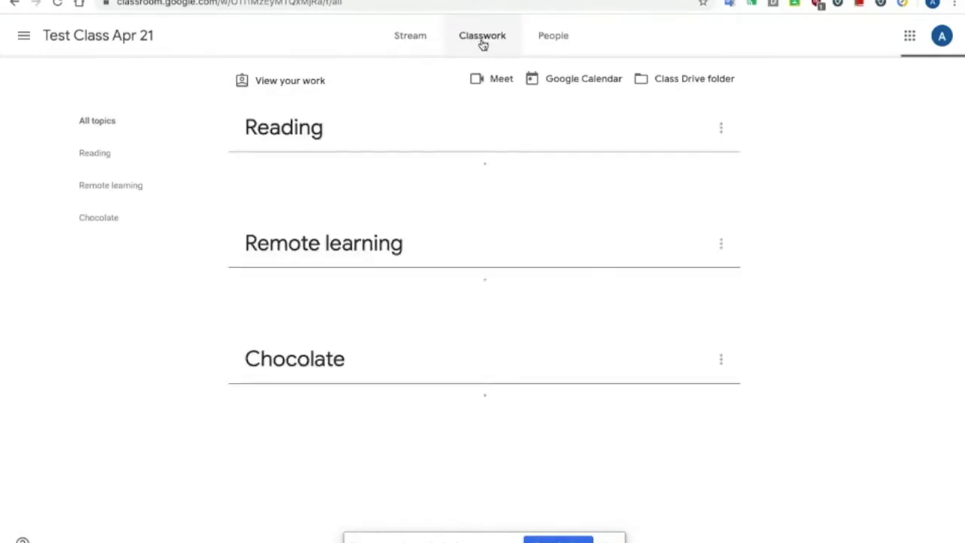
pyautogui.click(359, 182)
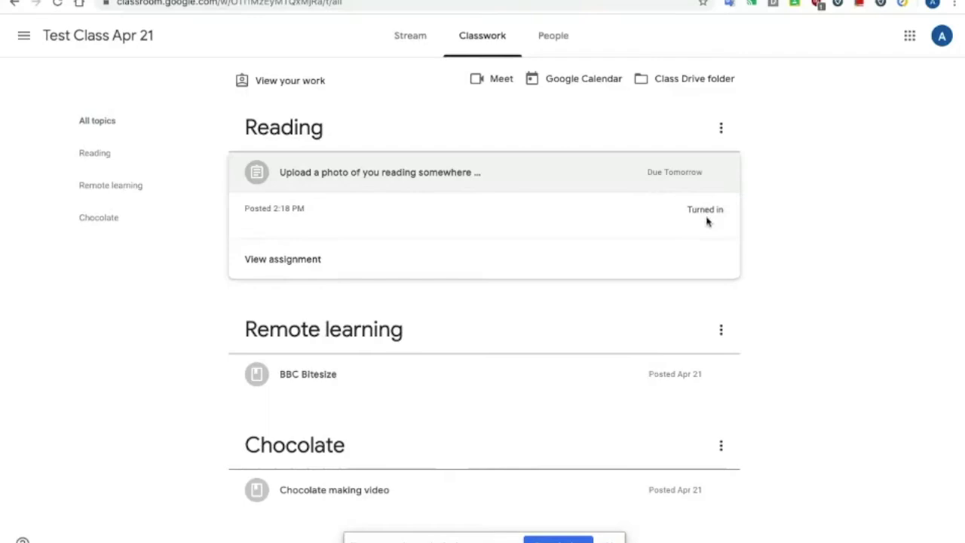
pyautogui.click(269, 270)
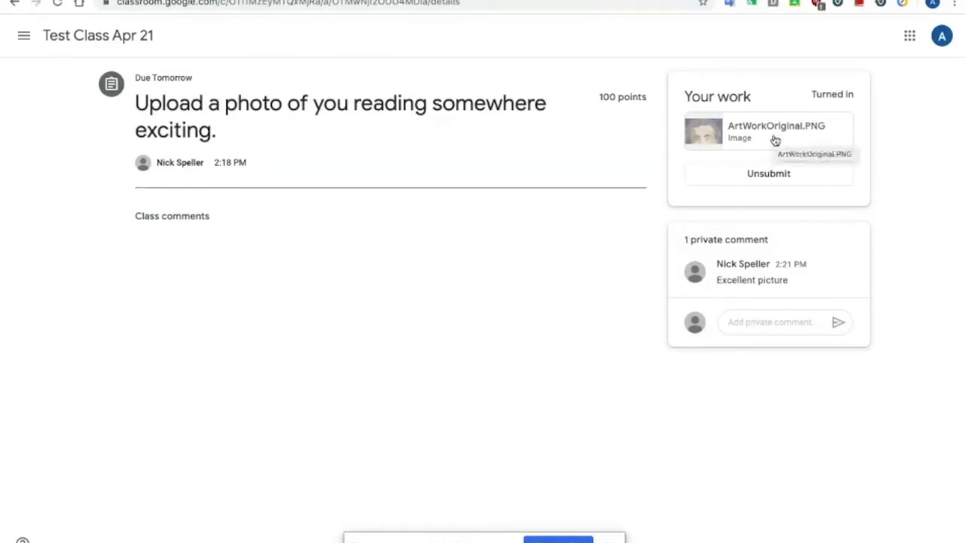
# Step: Unsubmit the pupil's work for the photo assignment and turn it in again
pyautogui.click(761, 174)
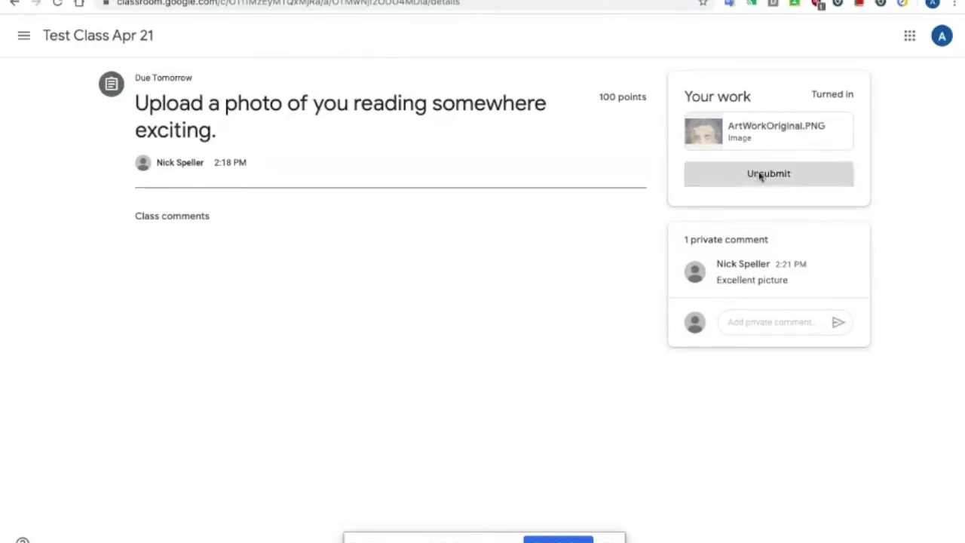
pyautogui.click(554, 339)
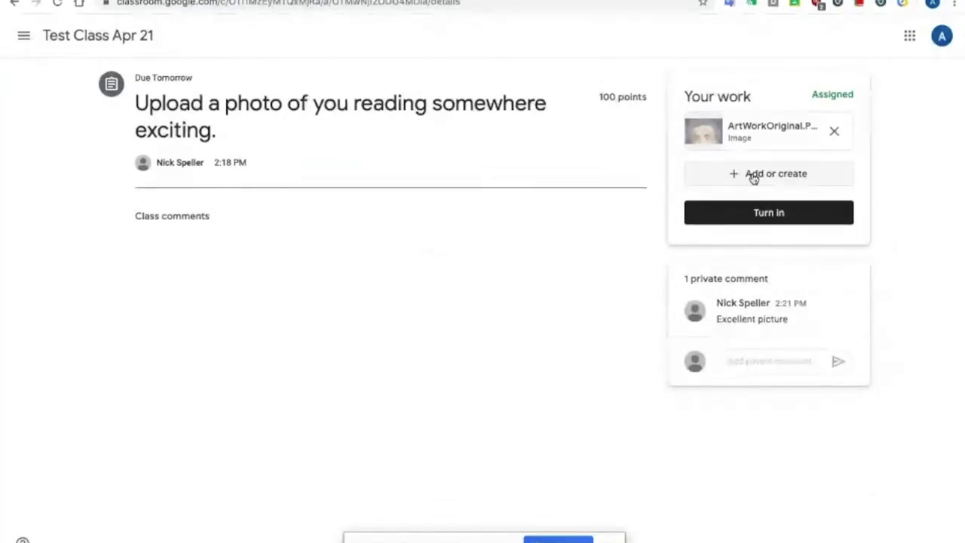
pyautogui.click(752, 213)
pyautogui.press('Return')
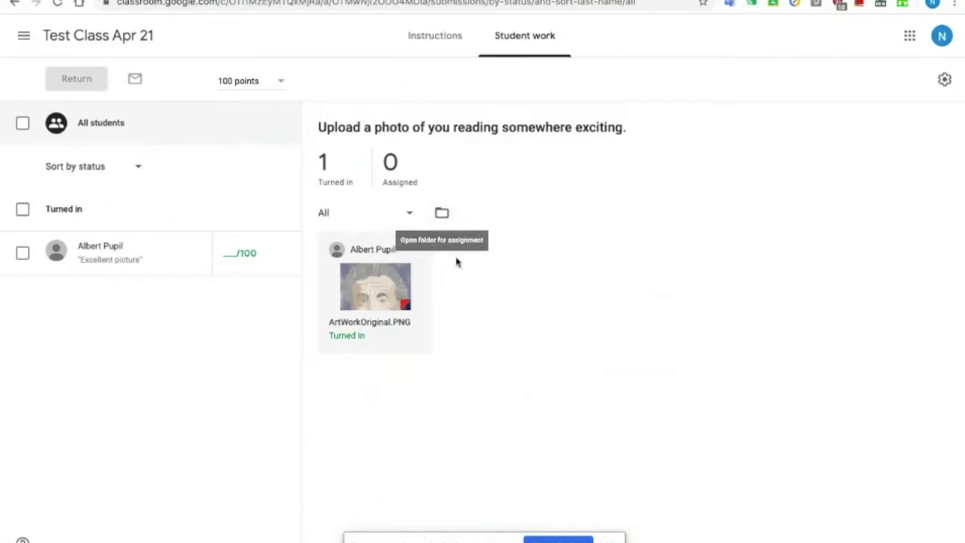
# Step: From the teacher's student work view, open the assignment's Drive folder and examine the actions available for ArtWorkOriginal.PNG
pyautogui.click(443, 216)
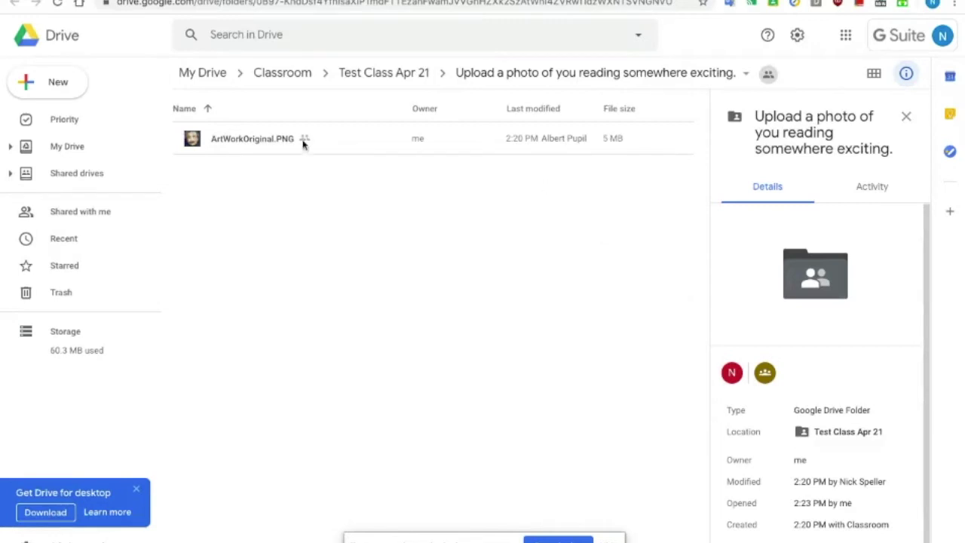
pyautogui.click(259, 143)
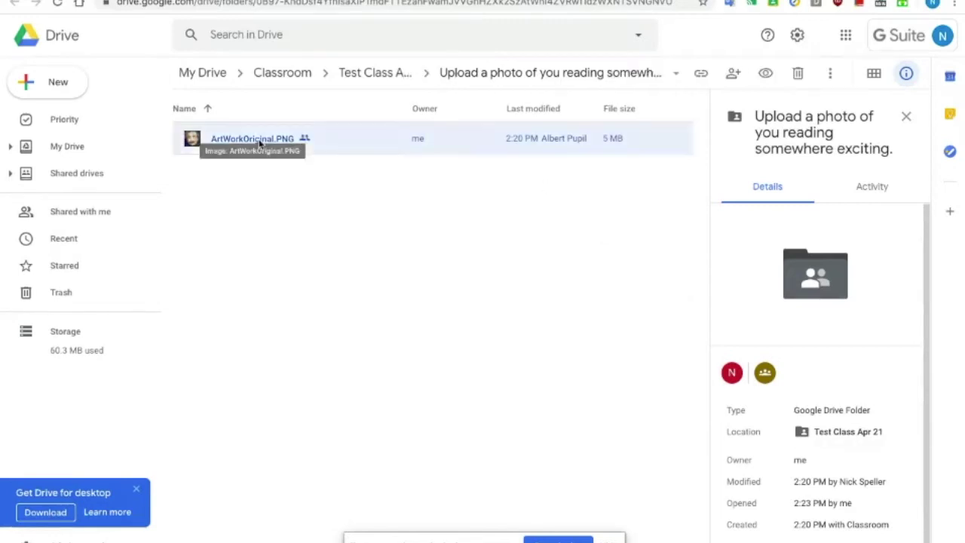
pyautogui.rightClick(260, 143)
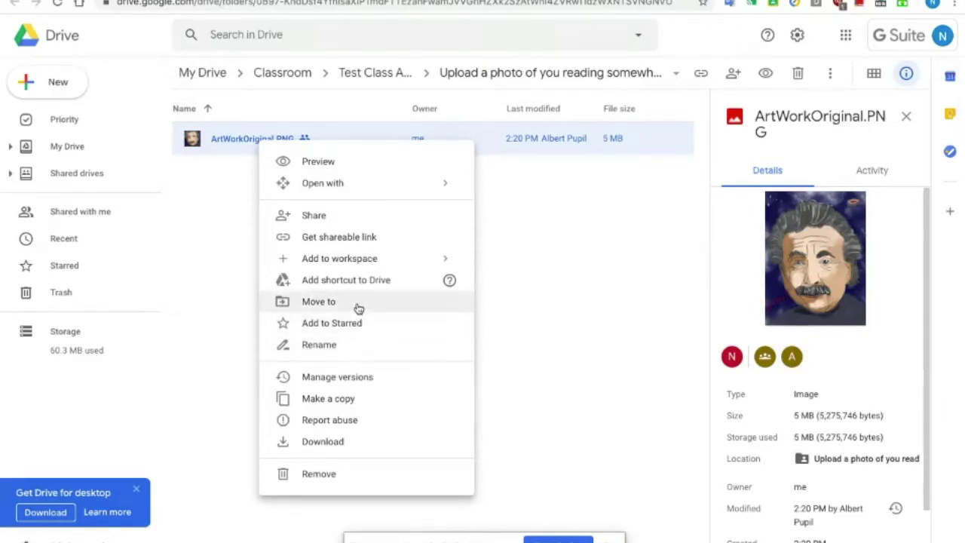
pyautogui.moveTo(359, 186)
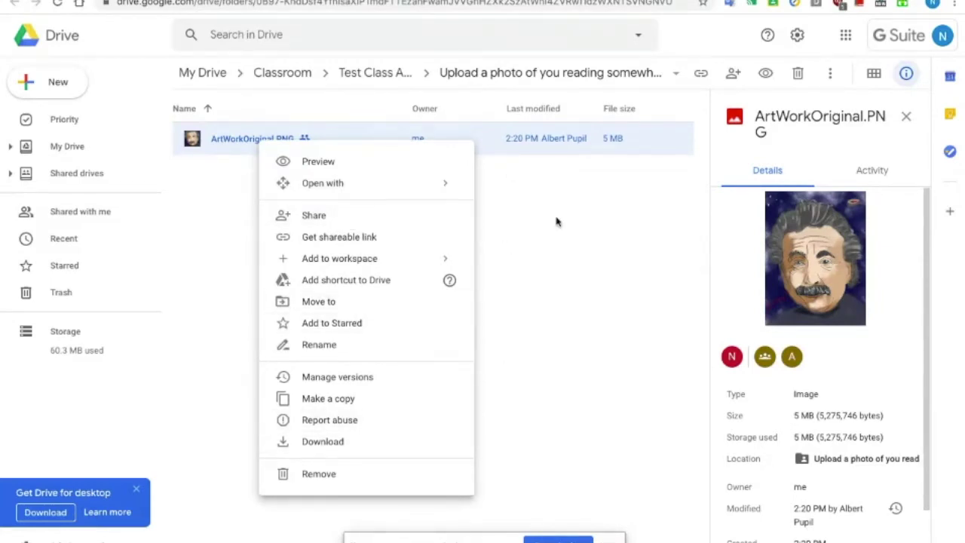
pyautogui.click(418, 169)
pyautogui.click(257, 143)
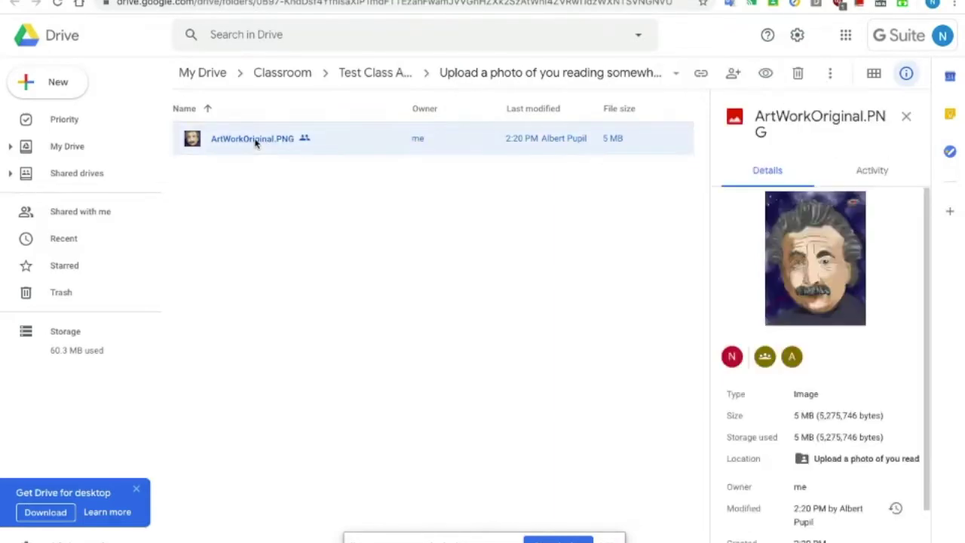
# Step: Preview ArtWorkOriginal.PNG, add the comment "What is this?" to the area around the compass-like object, and close the preview
pyautogui.doubleClick(255, 143)
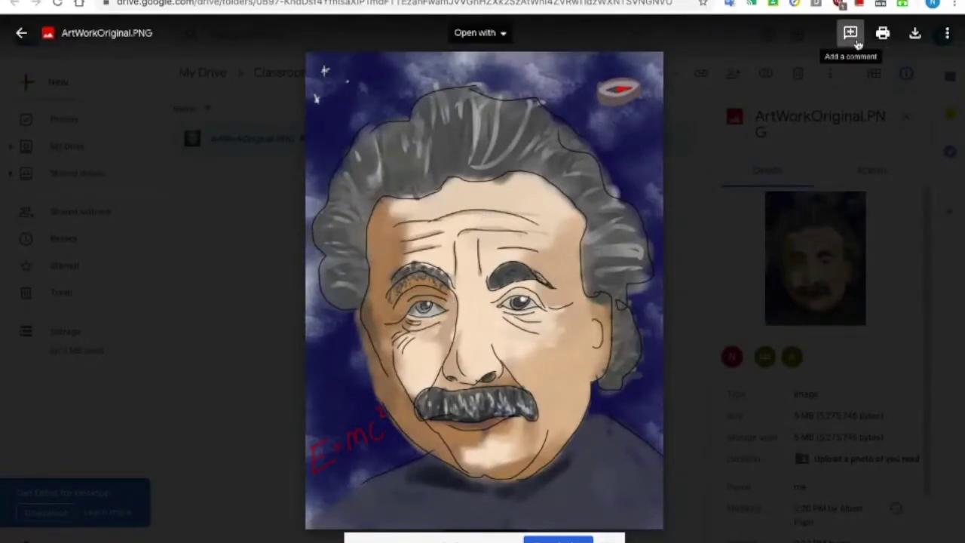
pyautogui.click(857, 42)
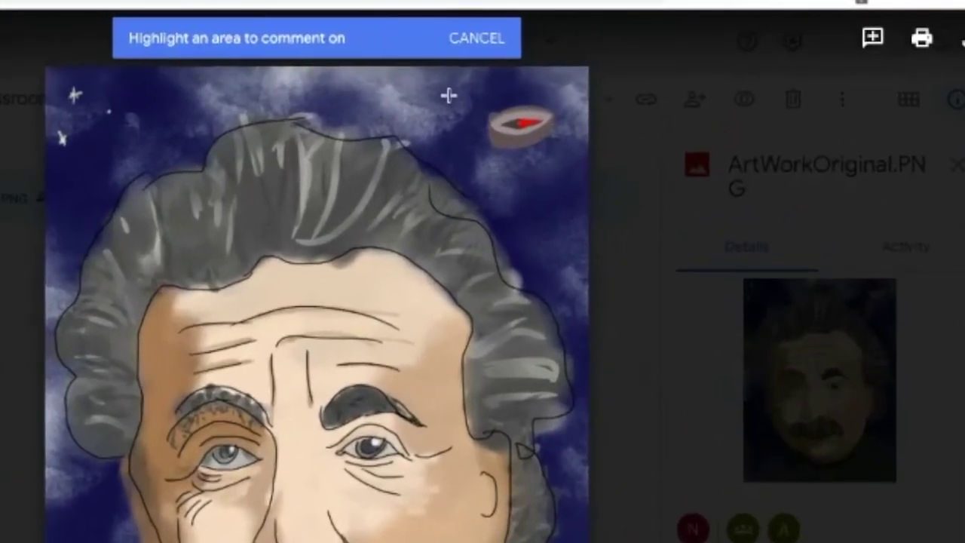
pyautogui.moveTo(449, 92); pyautogui.dragTo(565, 173)
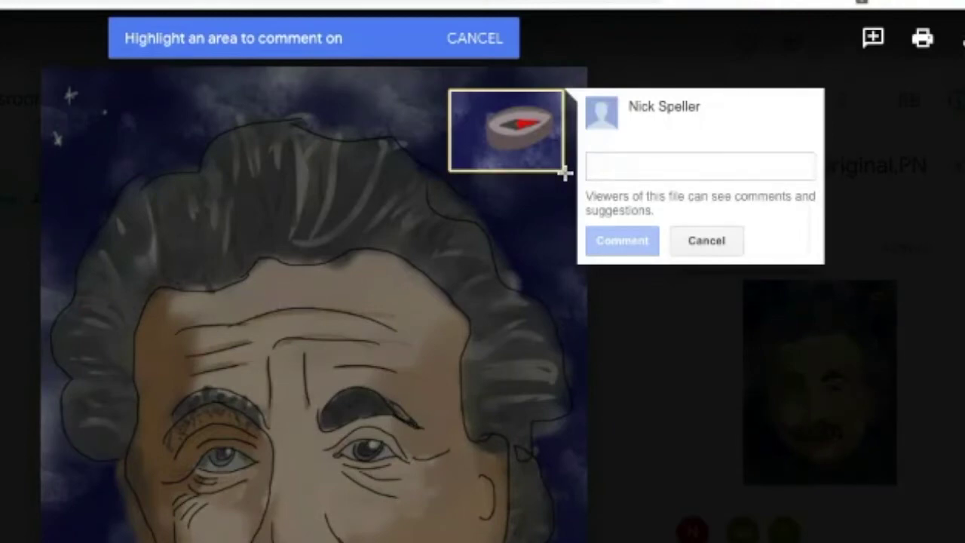
pyautogui.write('What i')
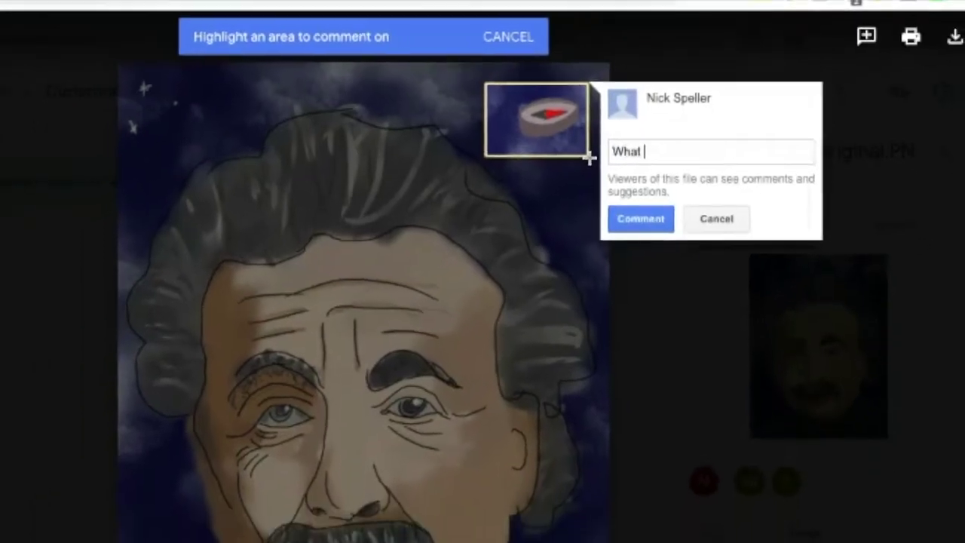
pyautogui.write('s t')
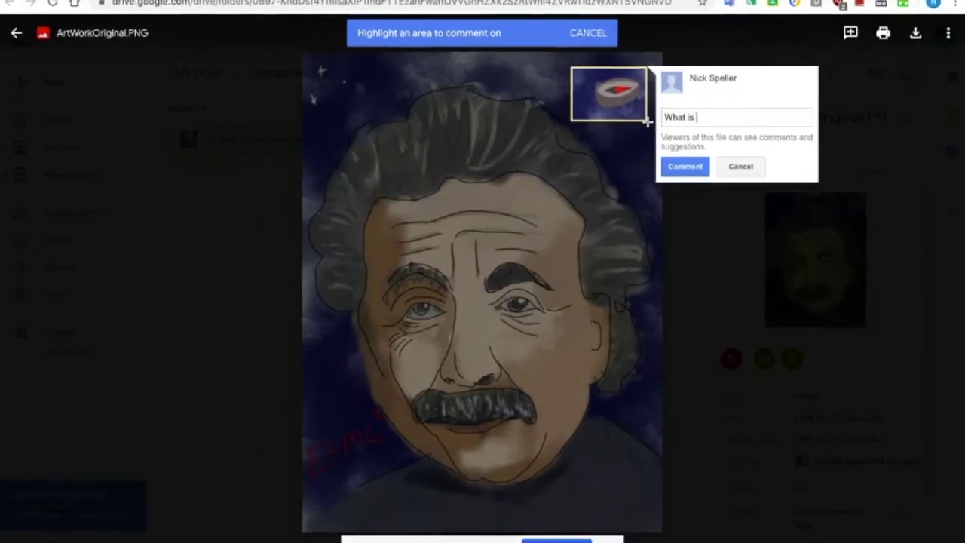
pyautogui.write('his?')
pyautogui.click(689, 164)
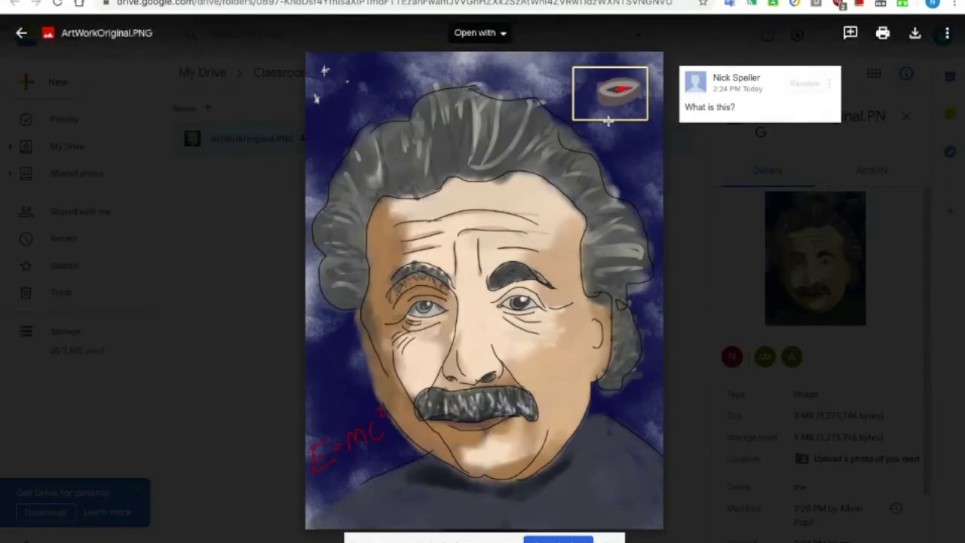
pyautogui.click(21, 32)
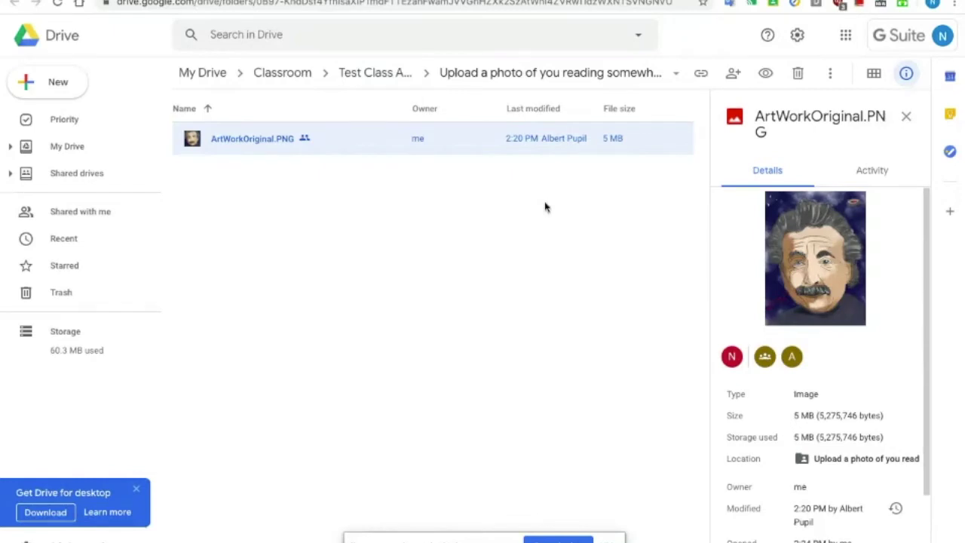
# Step: In the pupil's account, view ArtWorkOriginal.PNG from the assignment to check for the teacher's image comment
pyautogui.press('super+grave')
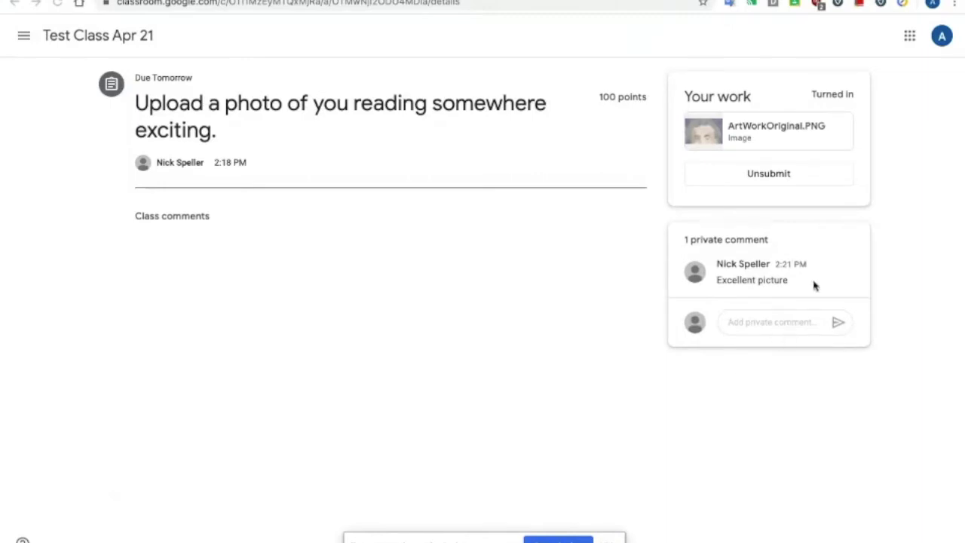
pyautogui.click(761, 130)
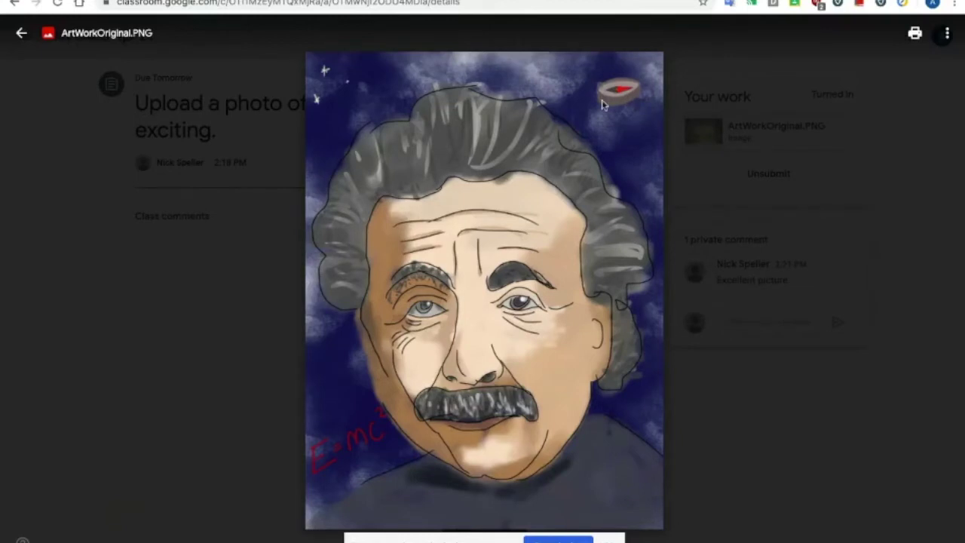
pyautogui.click(21, 36)
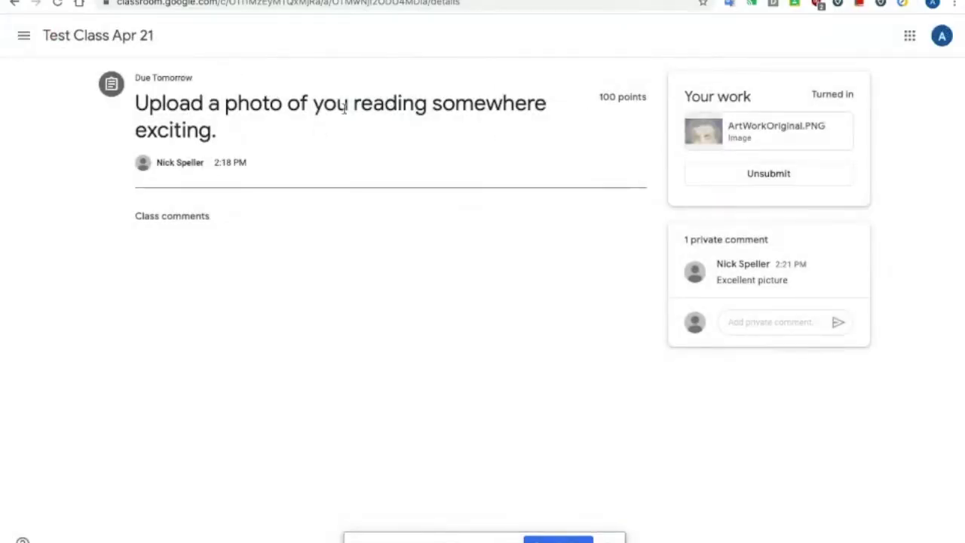
# Step: From the pupil's classwork, go to the class Drive folder, view the comment on ArtWorkOriginal.PNG, and return to the teacher's student work
pyautogui.click(74, 41)
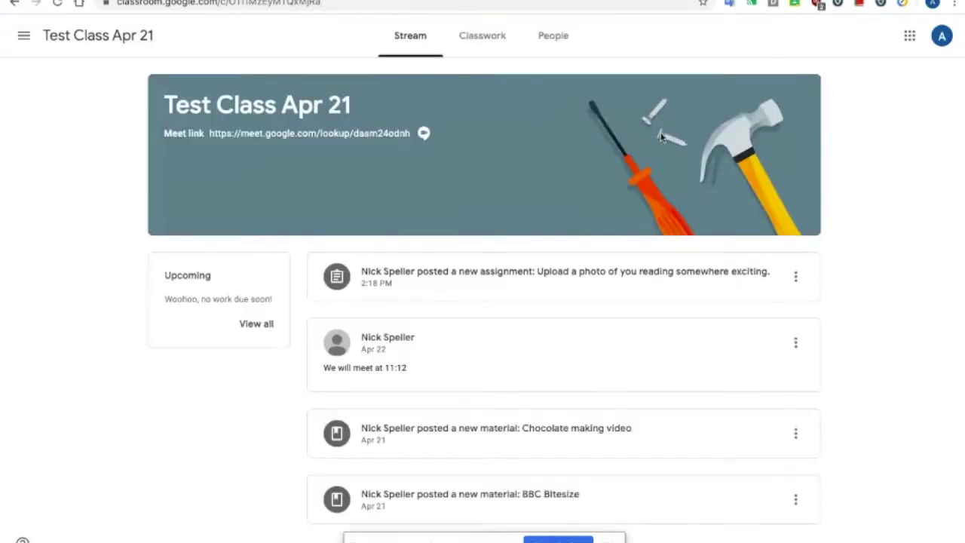
pyautogui.click(484, 41)
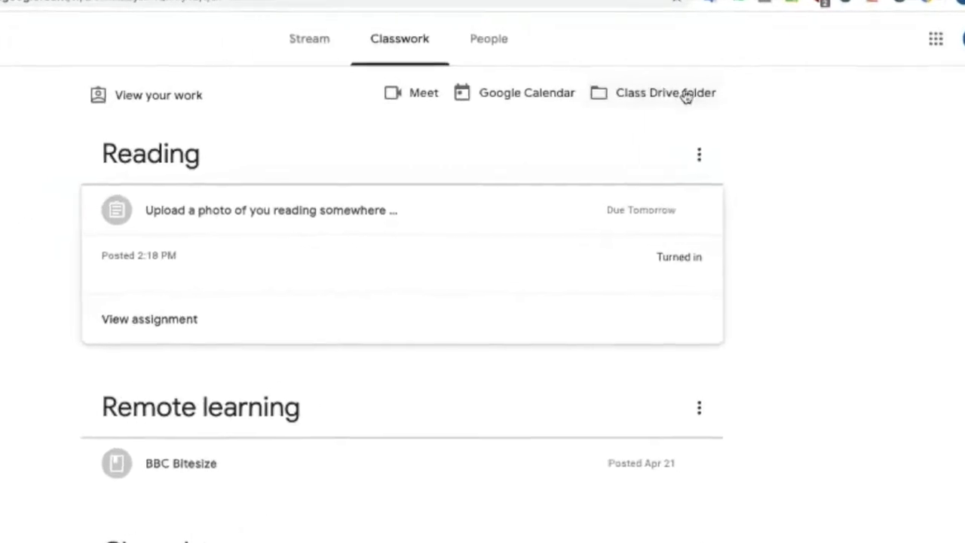
pyautogui.click(650, 108)
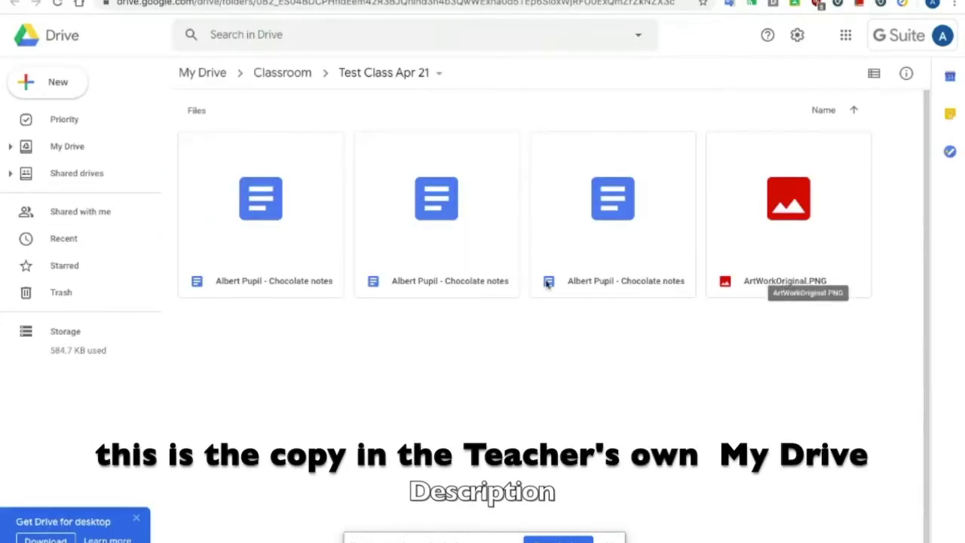
pyautogui.doubleClick(790, 224)
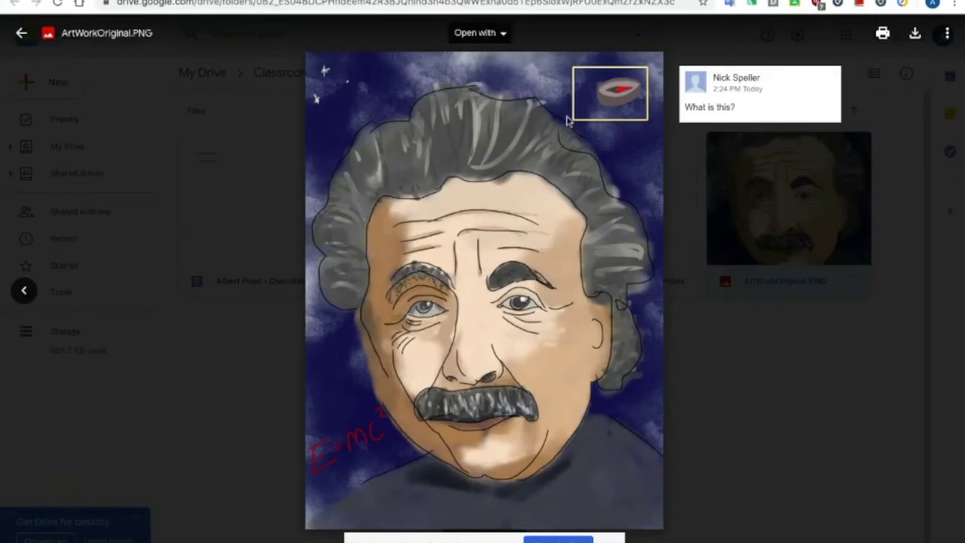
pyautogui.click(22, 35)
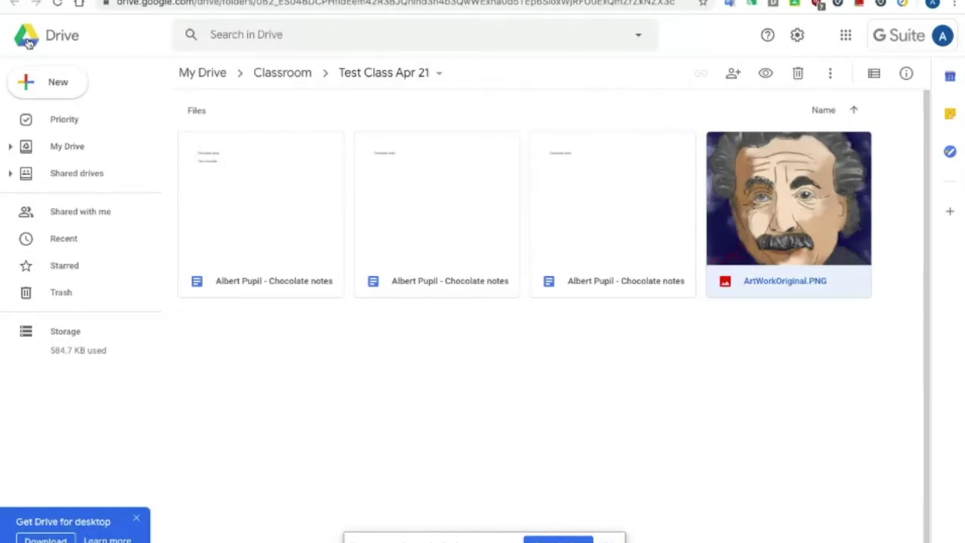
pyautogui.click(68, 0)
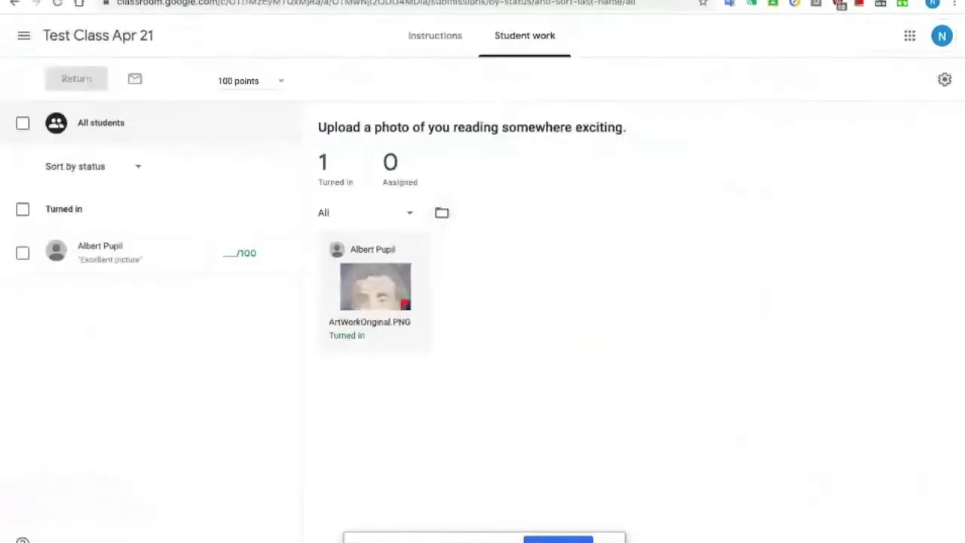
# Step: Go from the student work view to the Test Class Apr 21 classwork page and look over the options for creating classwork
pyautogui.click(91, 43)
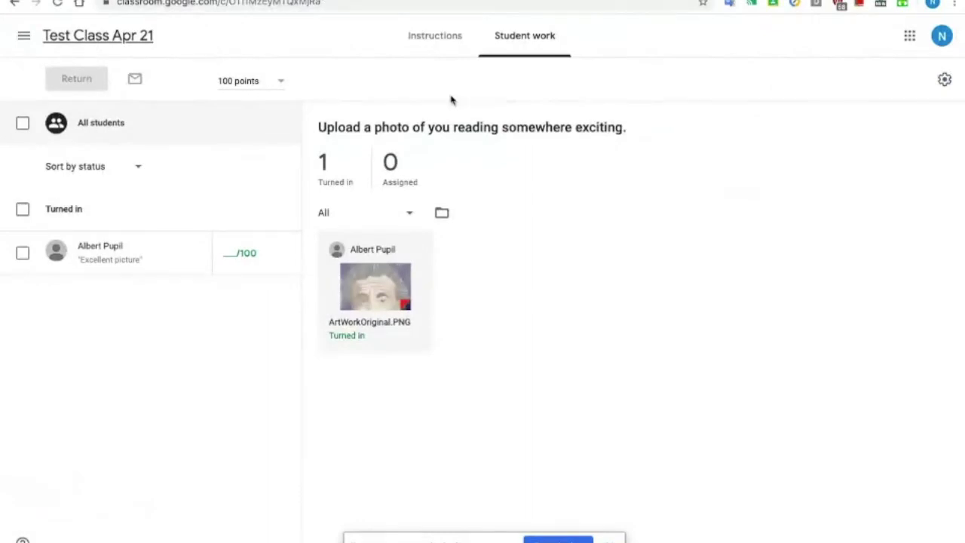
pyautogui.click(460, 44)
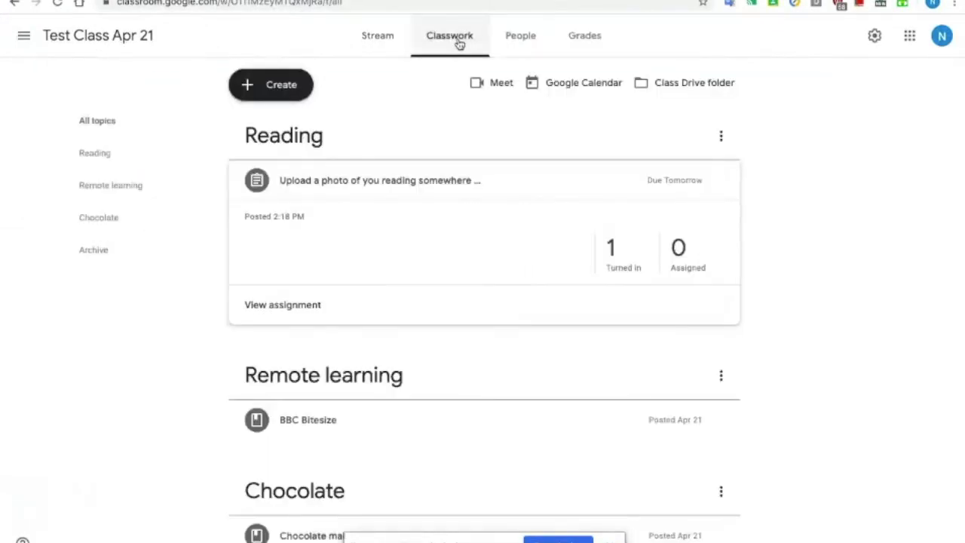
pyautogui.click(290, 85)
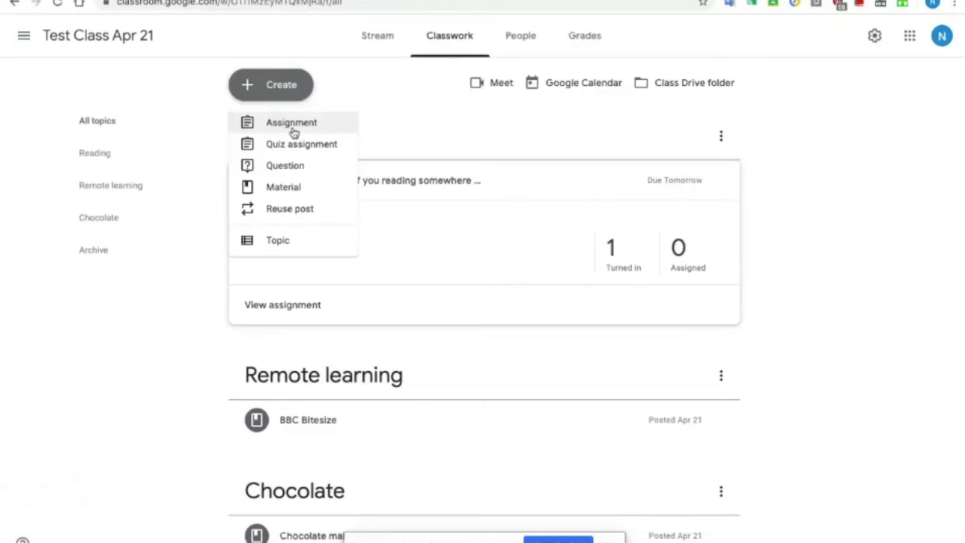
pyautogui.click(412, 135)
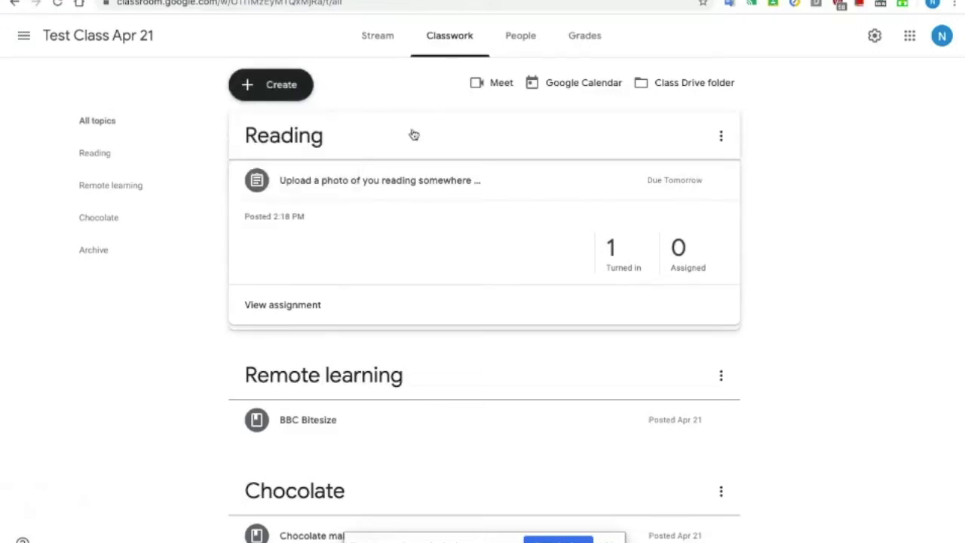
pyautogui.click(720, 138)
pyautogui.click(603, 145)
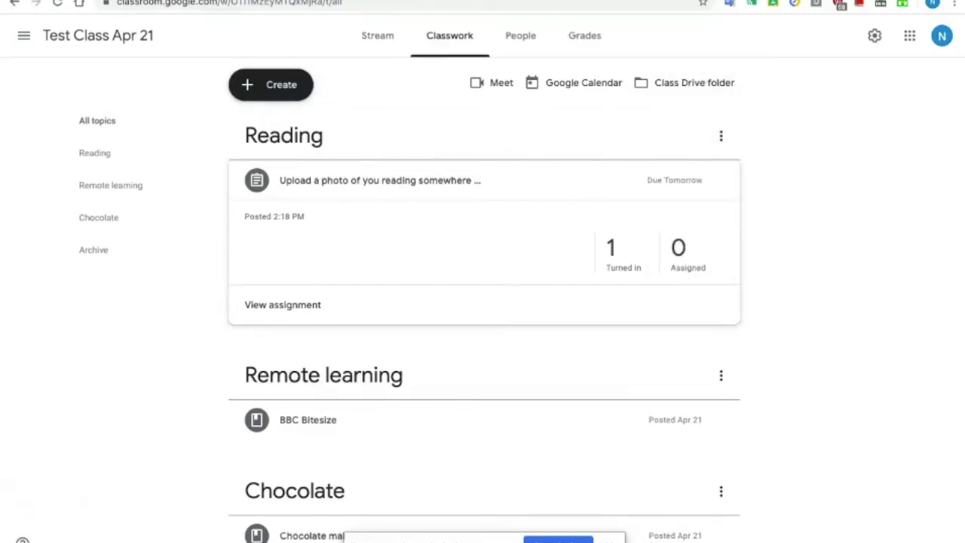
# Step: Switch to Google Drive, dismiss the completed uploads notice, and create a folder named Reading in My Drive
pyautogui.click(451, 0)
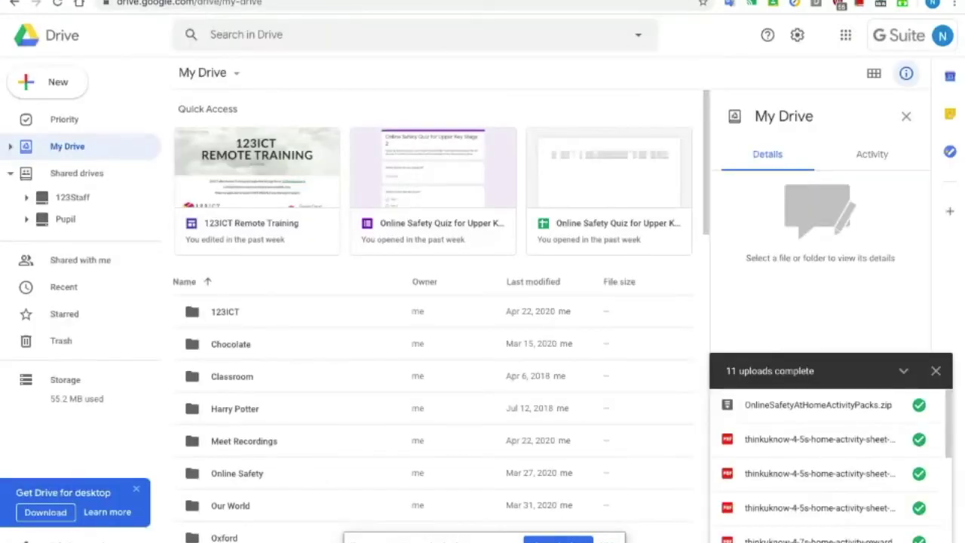
pyautogui.click(937, 371)
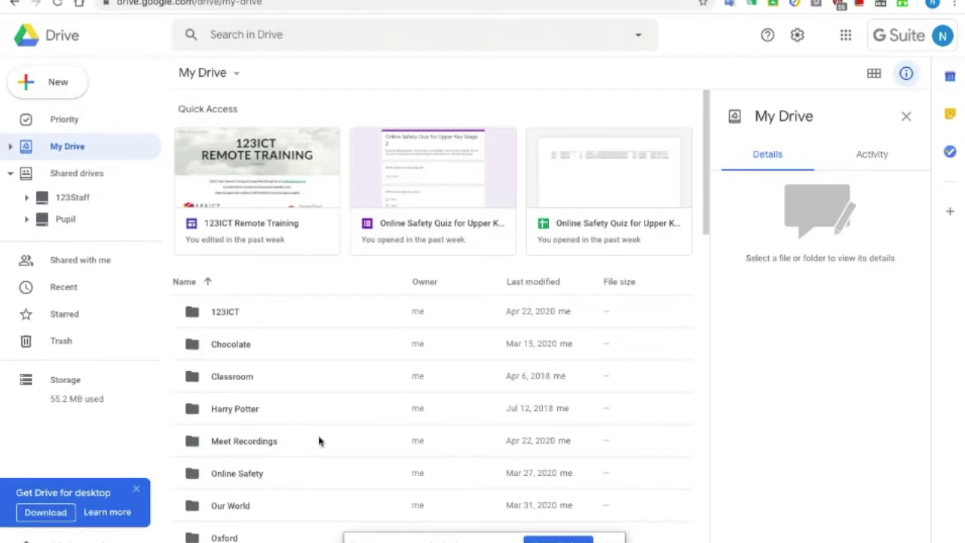
pyautogui.scroll(-2, 334, 429)
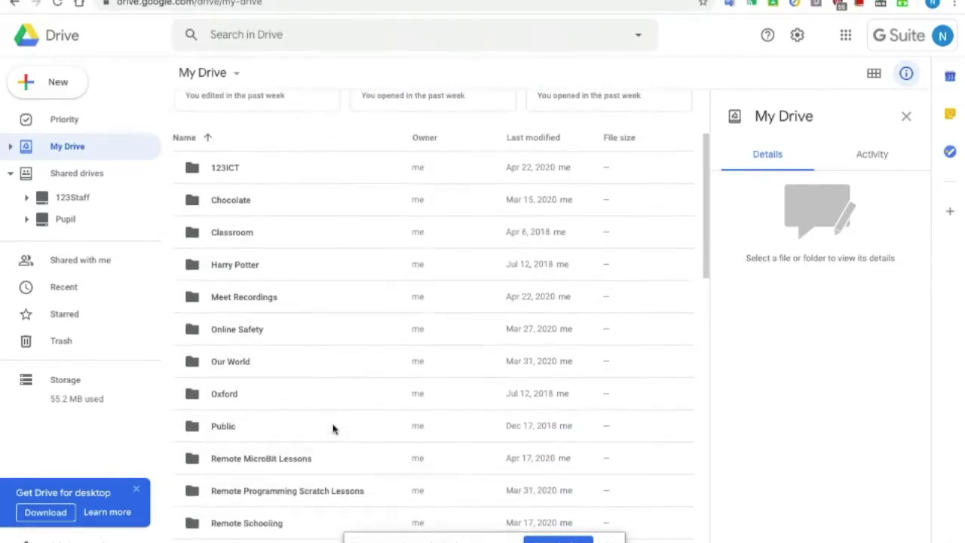
pyautogui.scroll(-2, 295, 356)
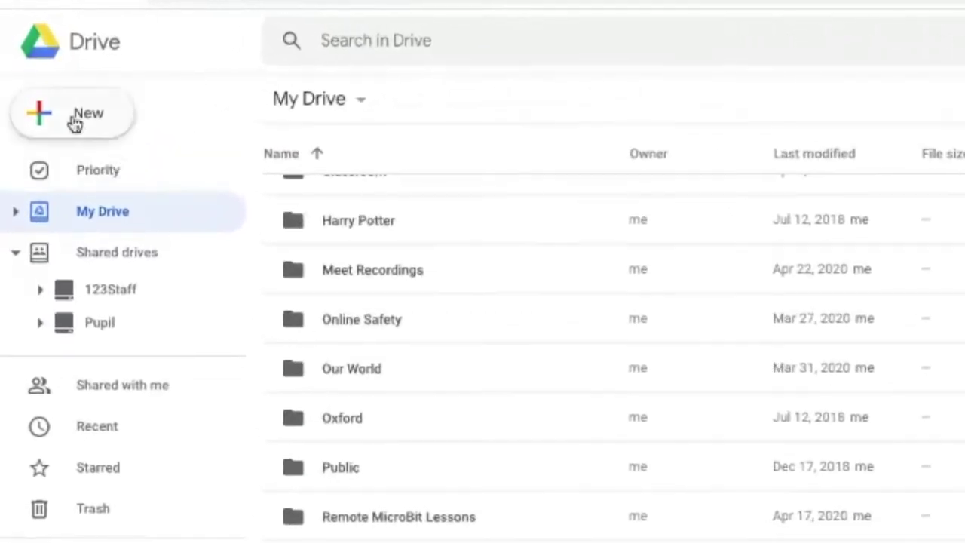
pyautogui.click(75, 123)
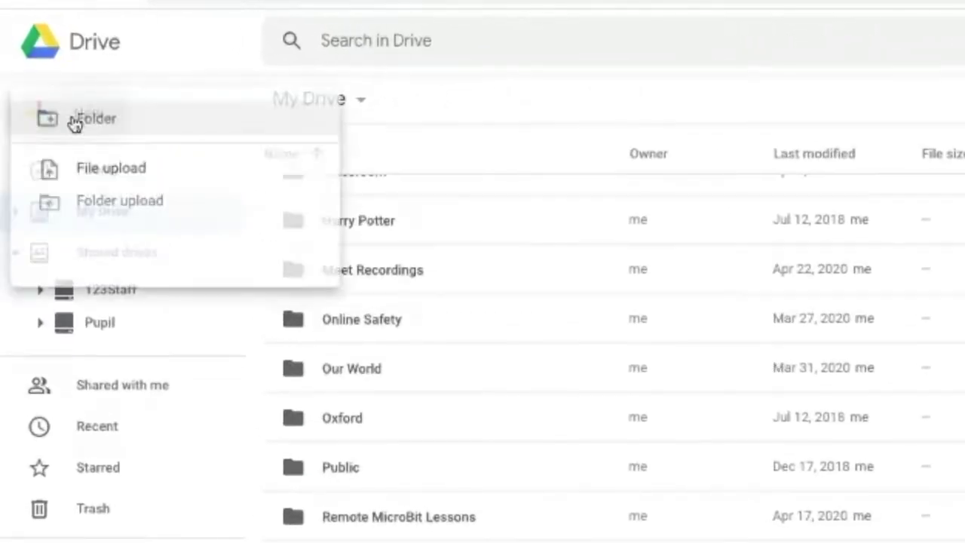
pyautogui.click(104, 132)
pyautogui.write('Reading')
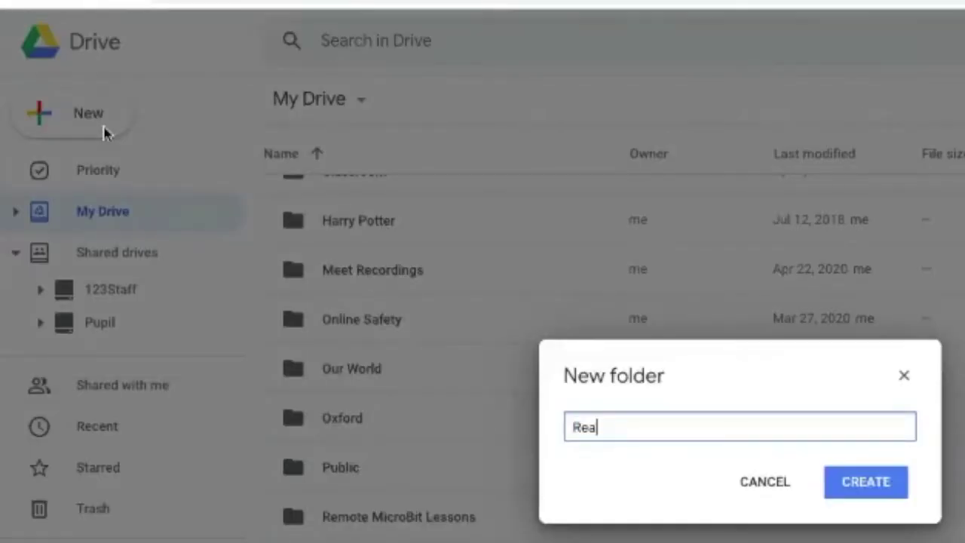
pyautogui.press('Return')
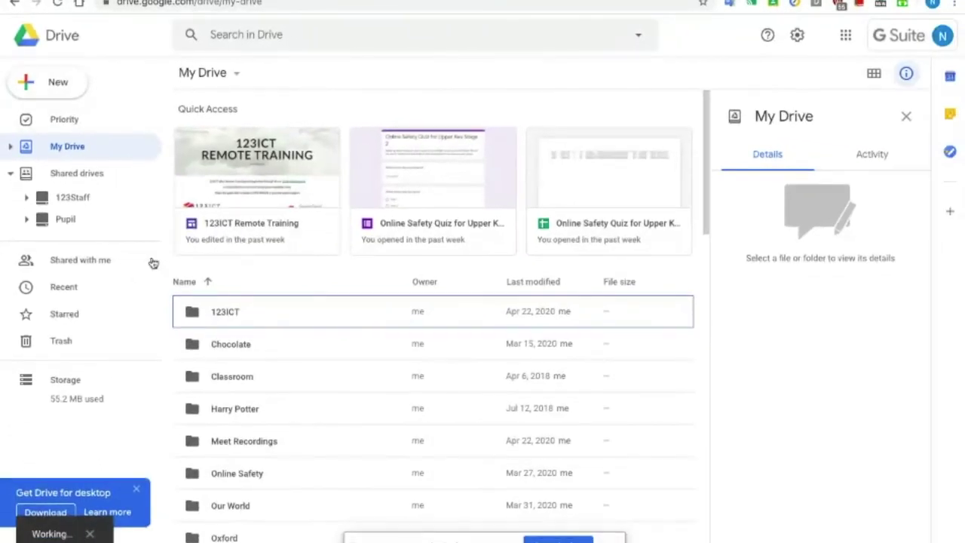
# Step: In the Reading folder, create a Google Docs document with the heading text "Where I read" and name it Where I read
pyautogui.doubleClick(233, 288)
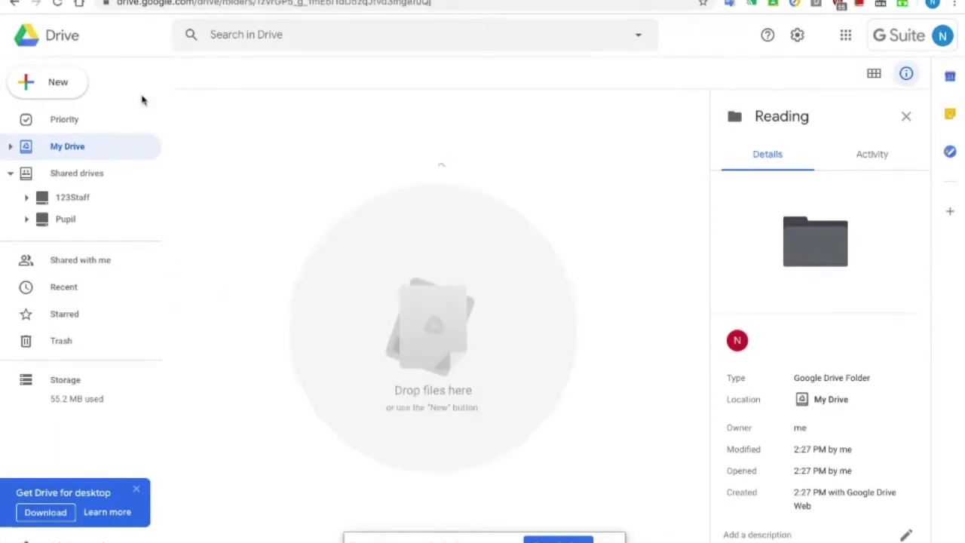
pyautogui.click(66, 85)
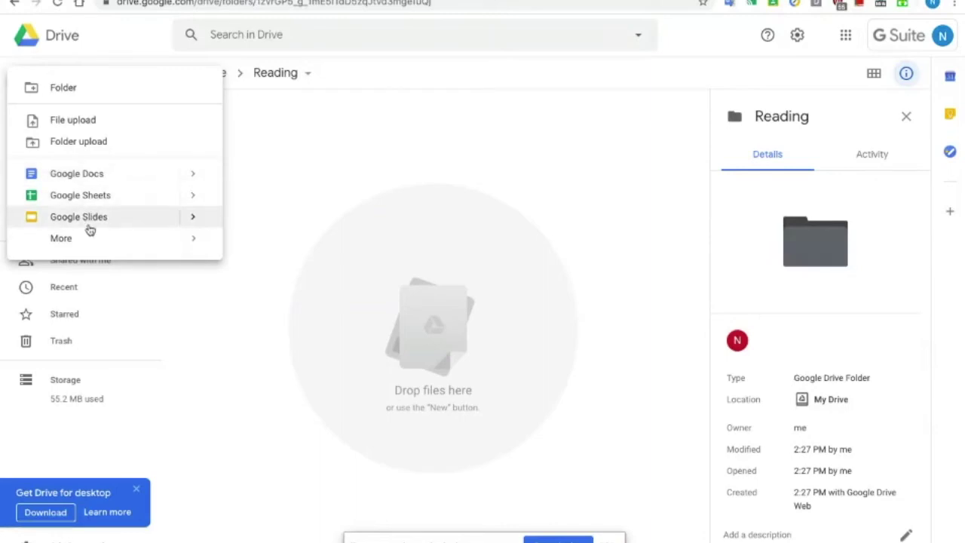
pyautogui.click(77, 173)
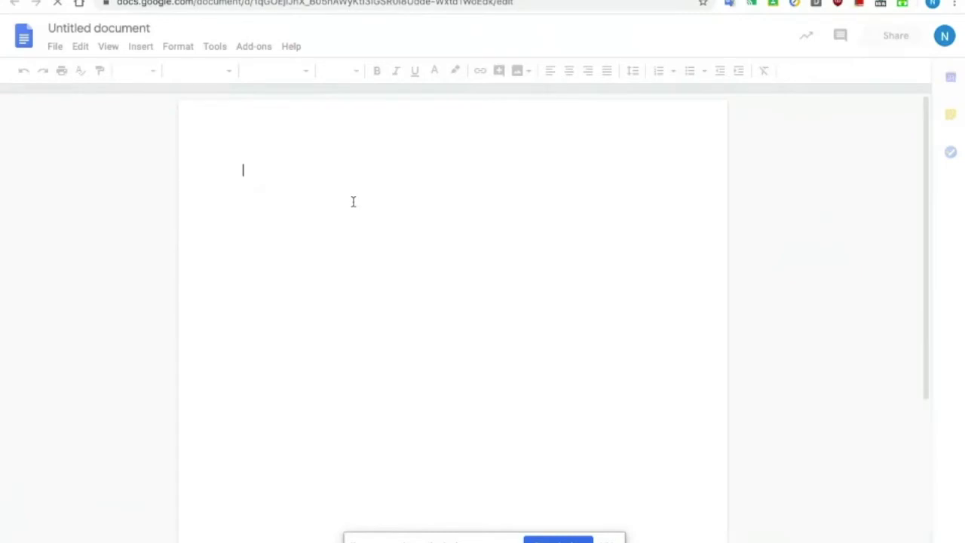
pyautogui.write('Where I read')
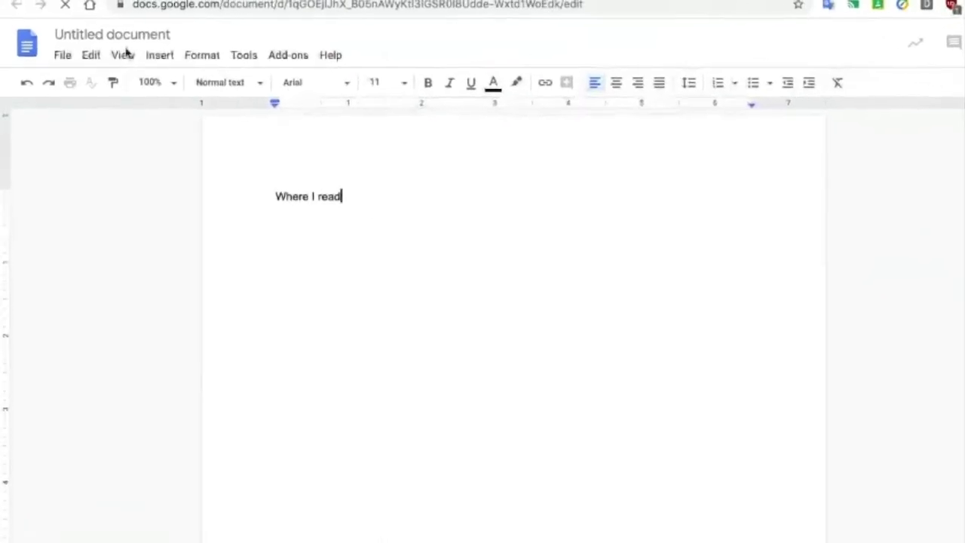
pyautogui.press('Return')
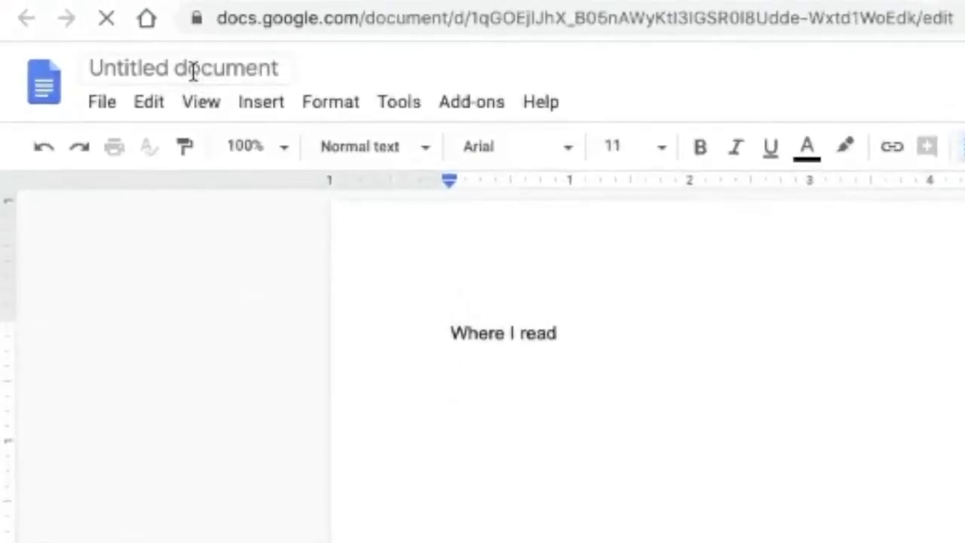
pyautogui.click(193, 71)
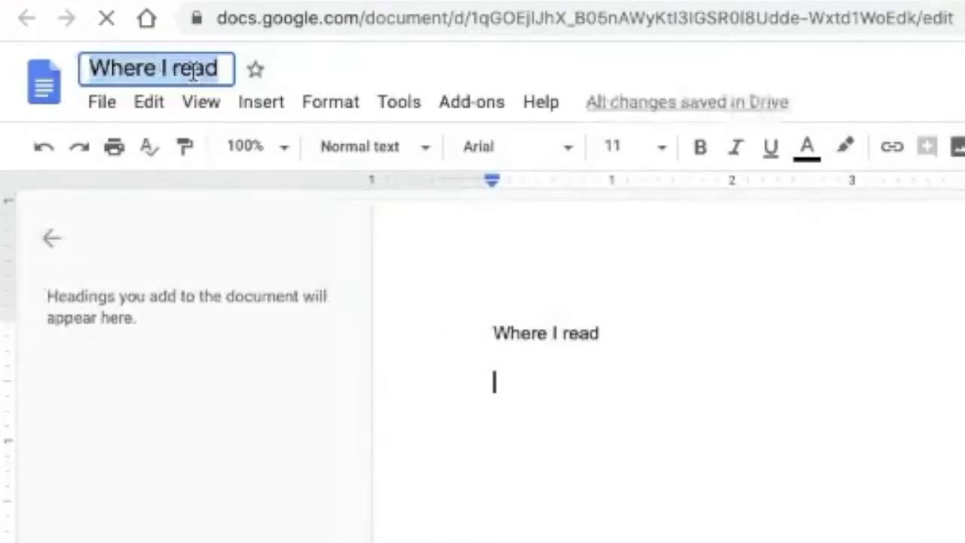
pyautogui.click(633, 241)
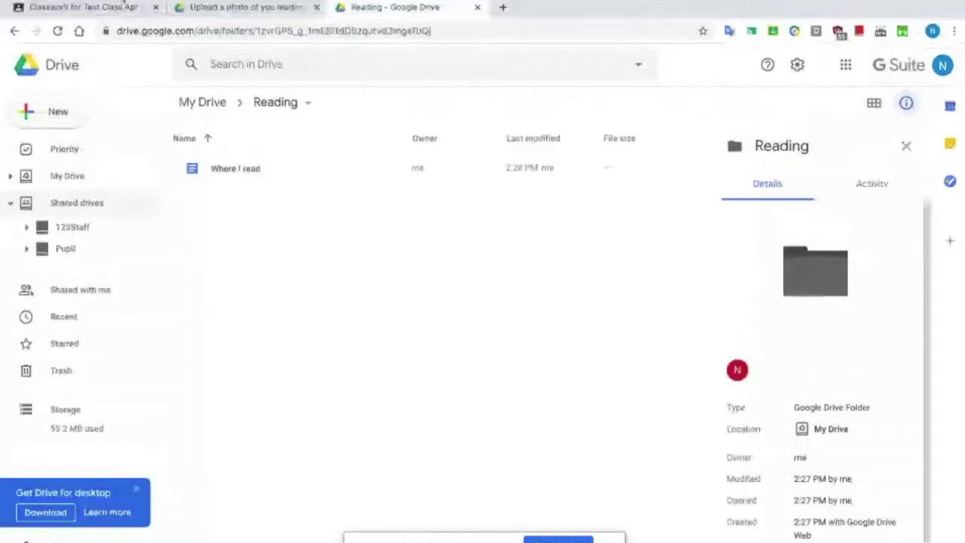
# Step: Switch back to the Google Classroom classwork page and create a new assignment titled "Where I like to read"
pyautogui.click(124, 6)
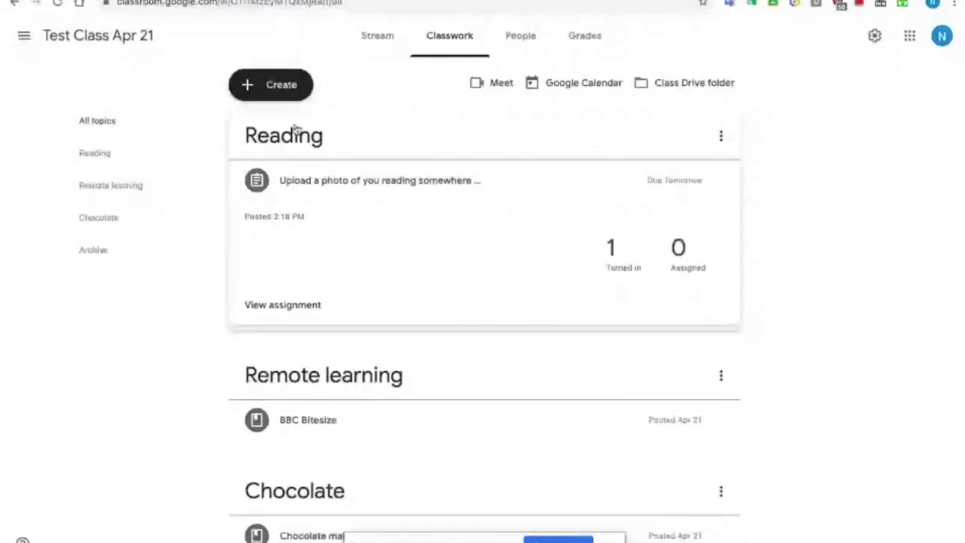
pyautogui.click(271, 84)
pyautogui.click(249, 121)
pyautogui.write('Wh')
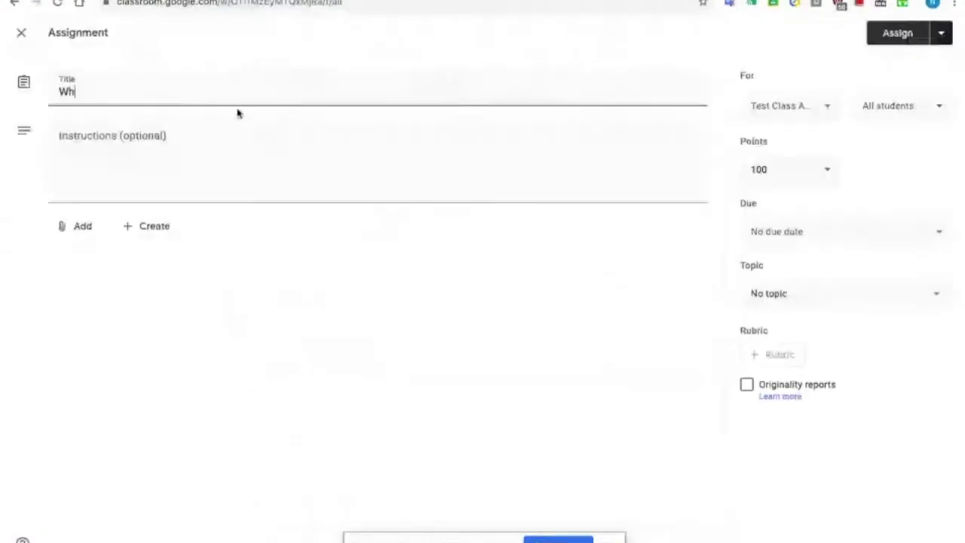
pyautogui.write('ere I like to read')
pyautogui.press('Tab')
# Step: Enter the assignment instructions "Open the document and add a photo of where you like to read."
pyautogui.write('Open you')
pyautogui.press('BackSpace')
pyautogui.press('BackSpace')
pyautogui.press('BackSpace')
pyautogui.write('the docu')
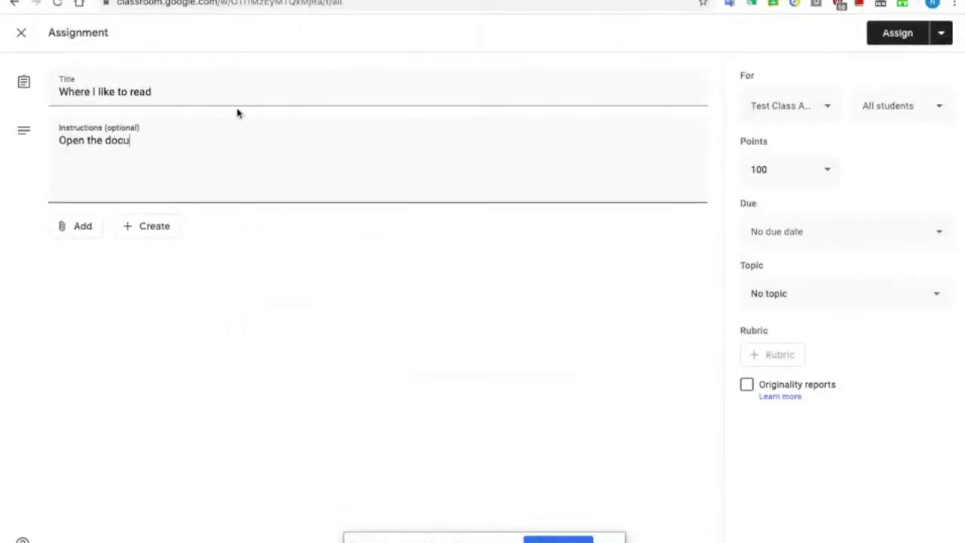
pyautogui.write('ment and add')
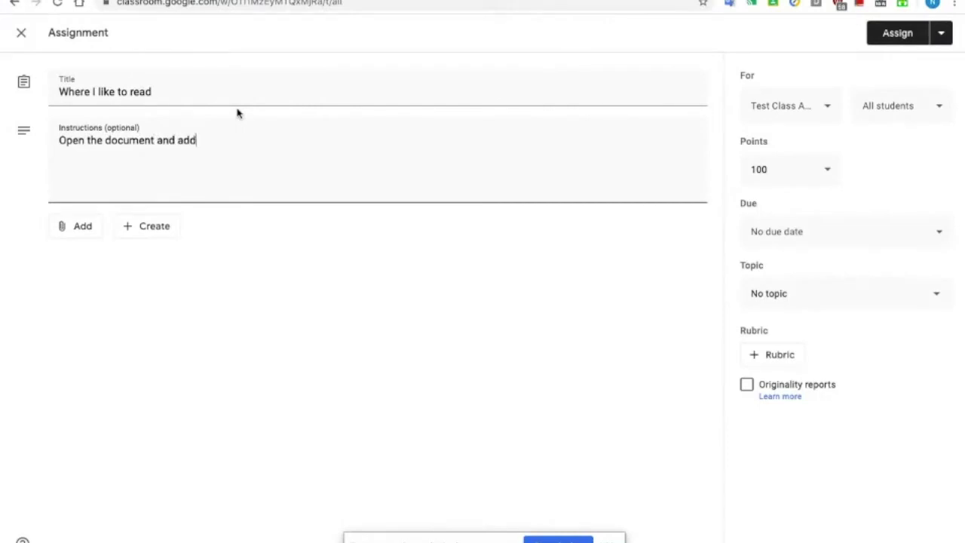
pyautogui.write(' a photos')
pyautogui.press('BackSpace')
pyautogui.write('of where you like to read.')
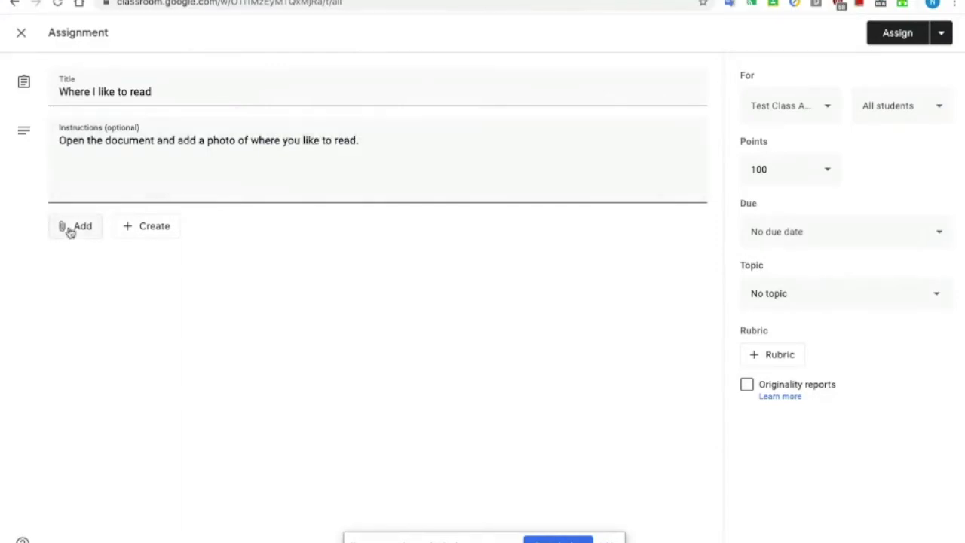
# Step: Attach the Where I read document from Google Drive and set it to make a copy for each student
pyautogui.click(69, 230)
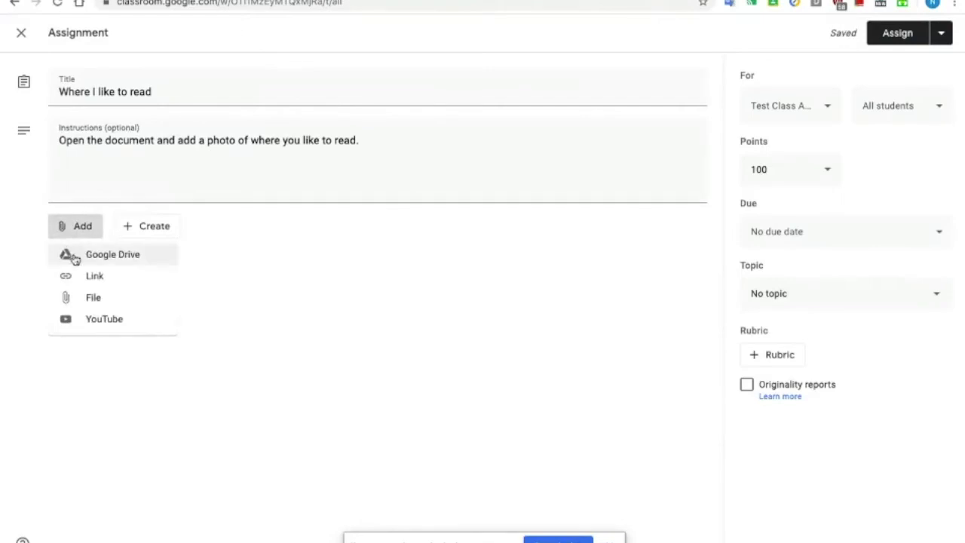
pyautogui.click(74, 257)
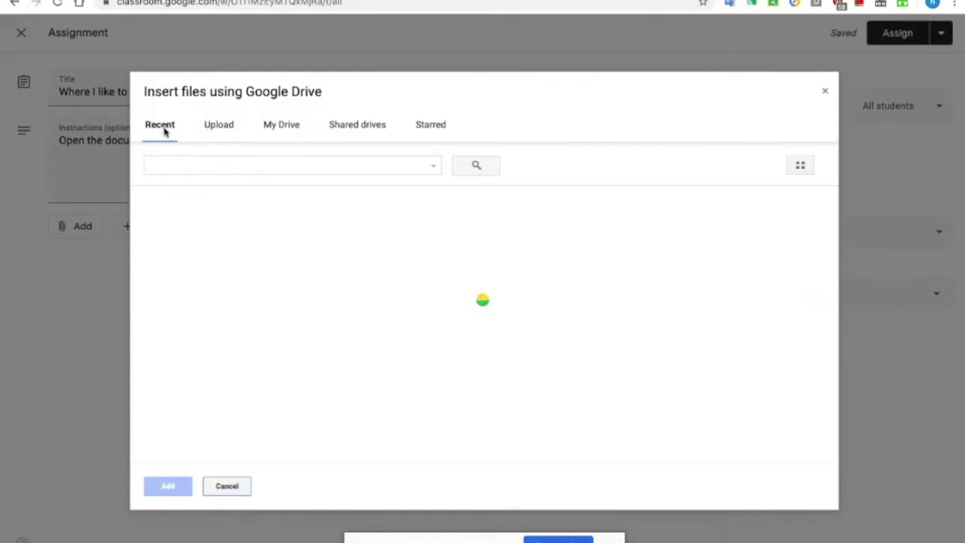
pyautogui.click(207, 268)
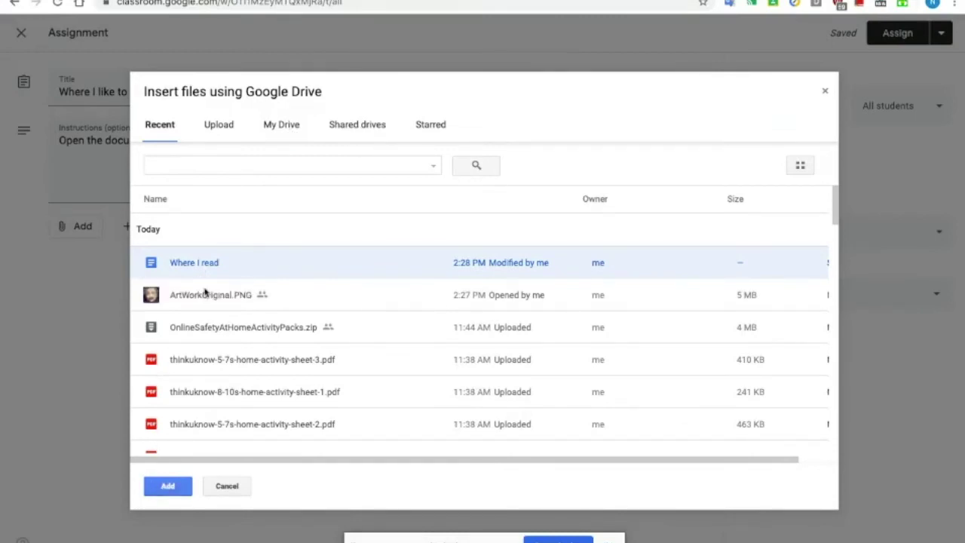
pyautogui.click(164, 489)
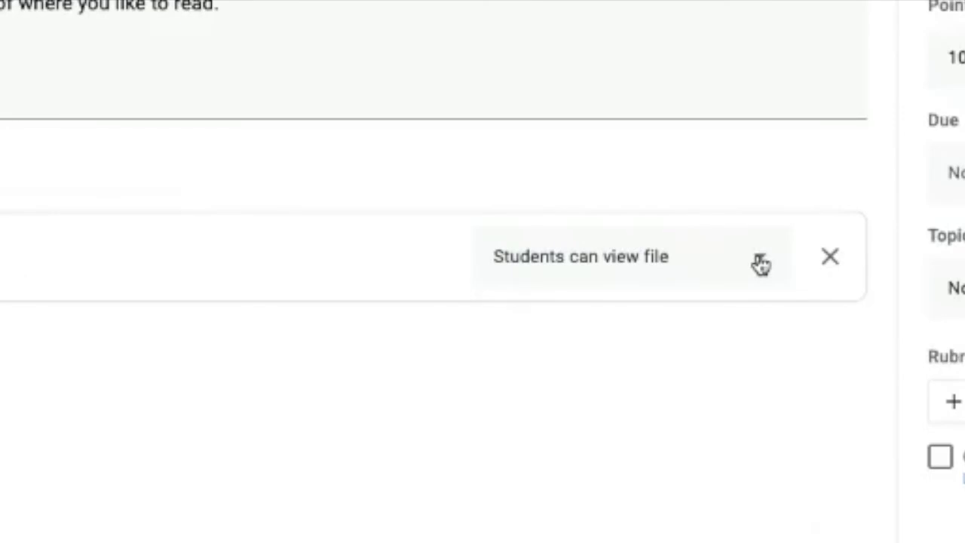
pyautogui.click(761, 263)
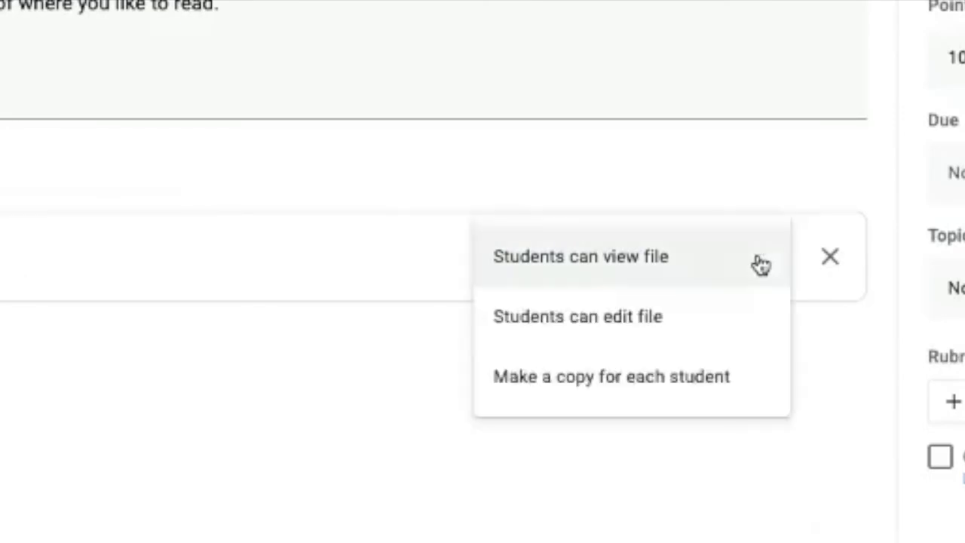
pyautogui.click(681, 400)
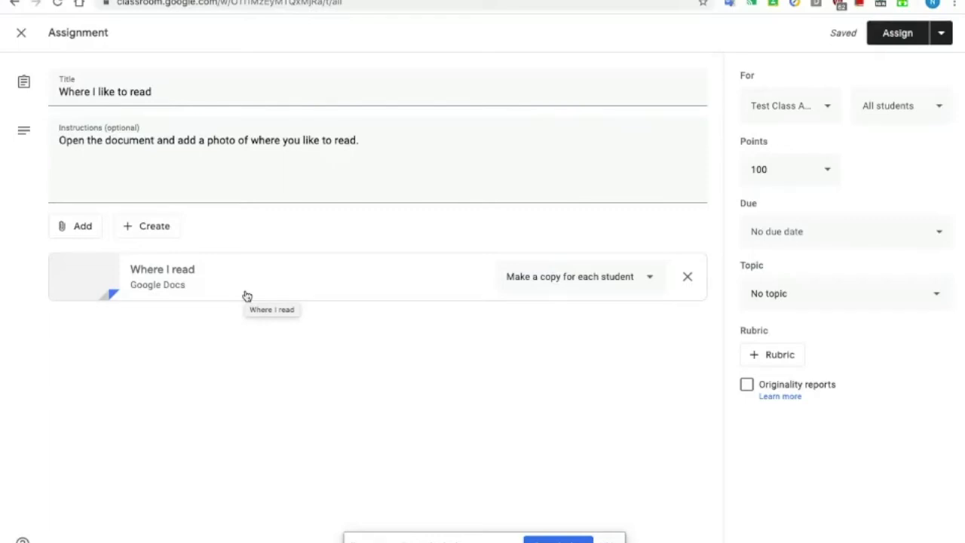
# Step: Set the assignment's topic to Reading and its due date to Apr 24, 2020, and assign it to the class
pyautogui.click(792, 294)
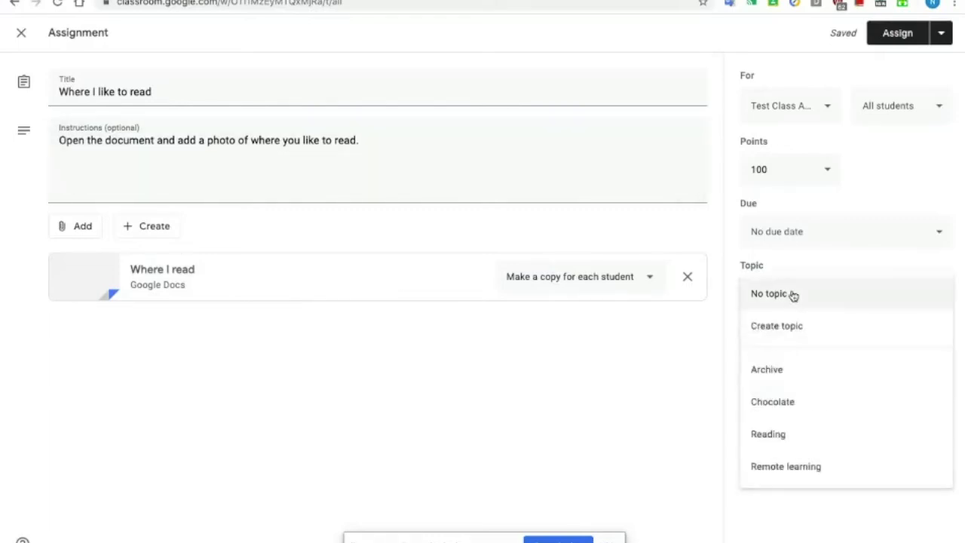
pyautogui.click(781, 433)
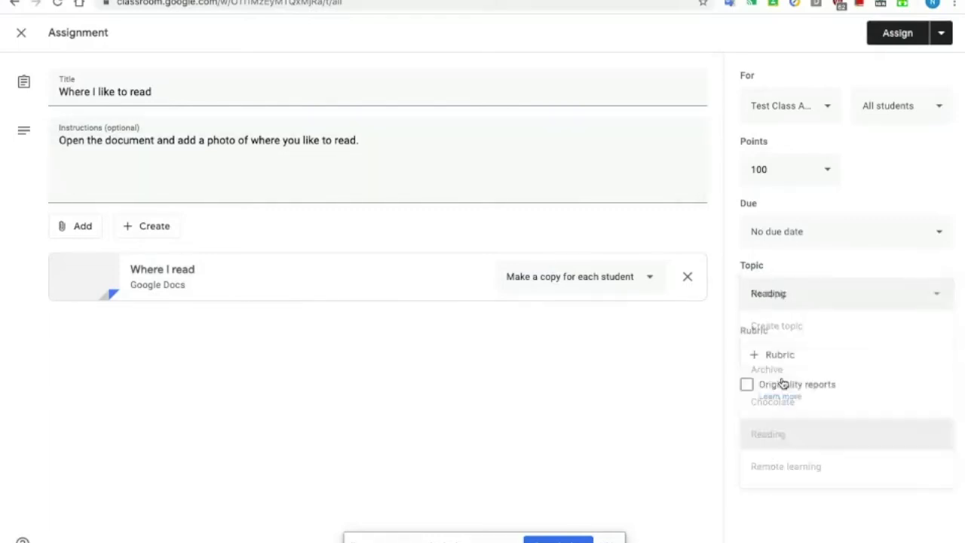
pyautogui.click(820, 244)
pyautogui.click(876, 288)
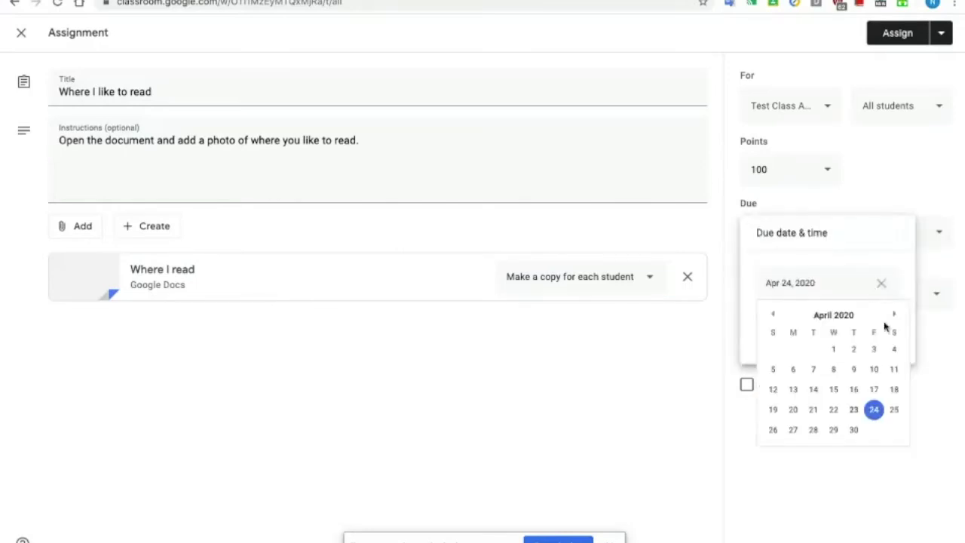
pyautogui.click(874, 410)
pyautogui.click(892, 198)
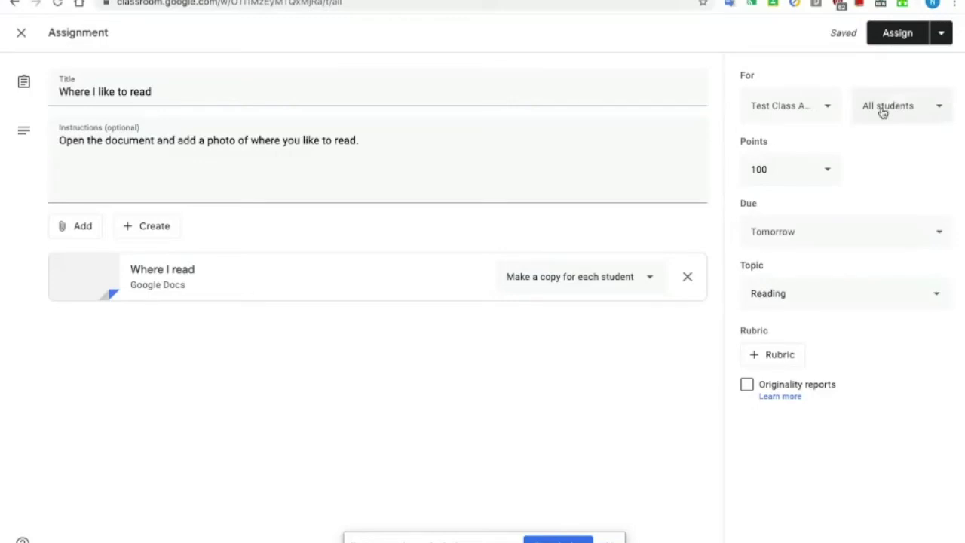
pyautogui.click(898, 36)
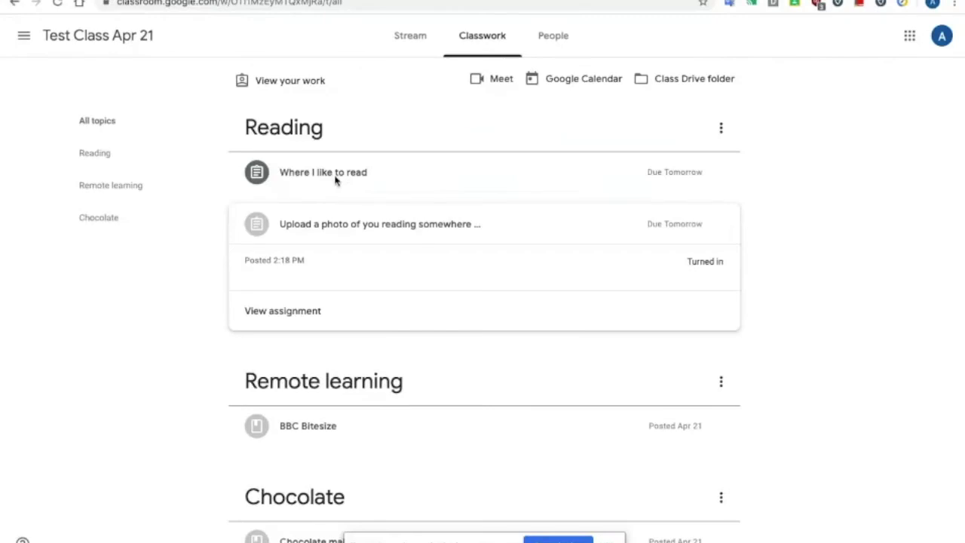
# Step: As the pupil, open the "Where I like to read" assignment's document copy and place the cursor below its heading
pyautogui.click(340, 176)
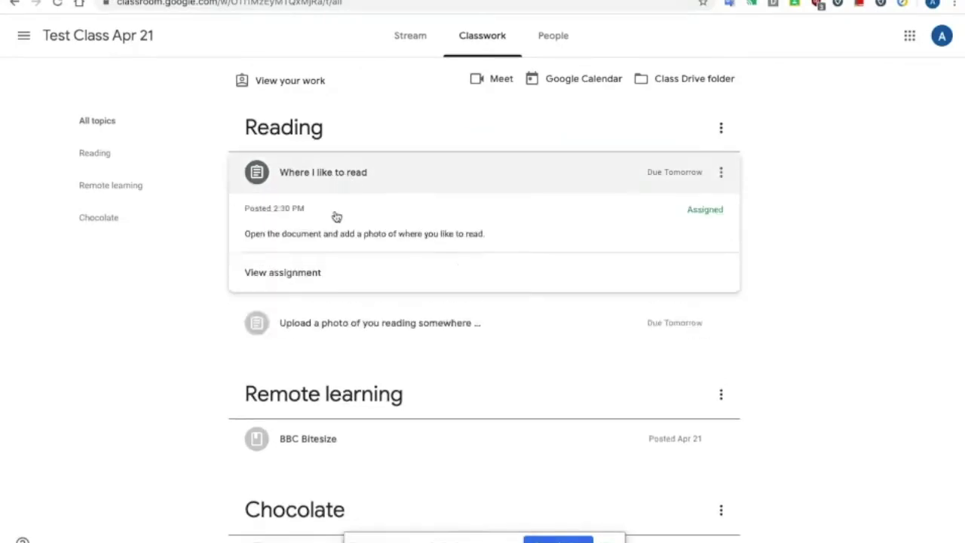
pyautogui.click(379, 282)
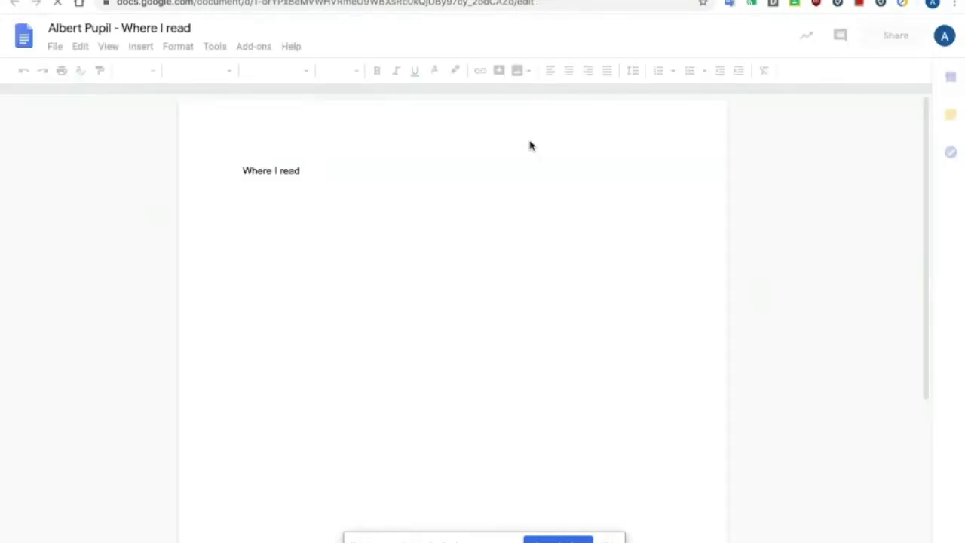
pyautogui.click(270, 224)
pyautogui.click(269, 224)
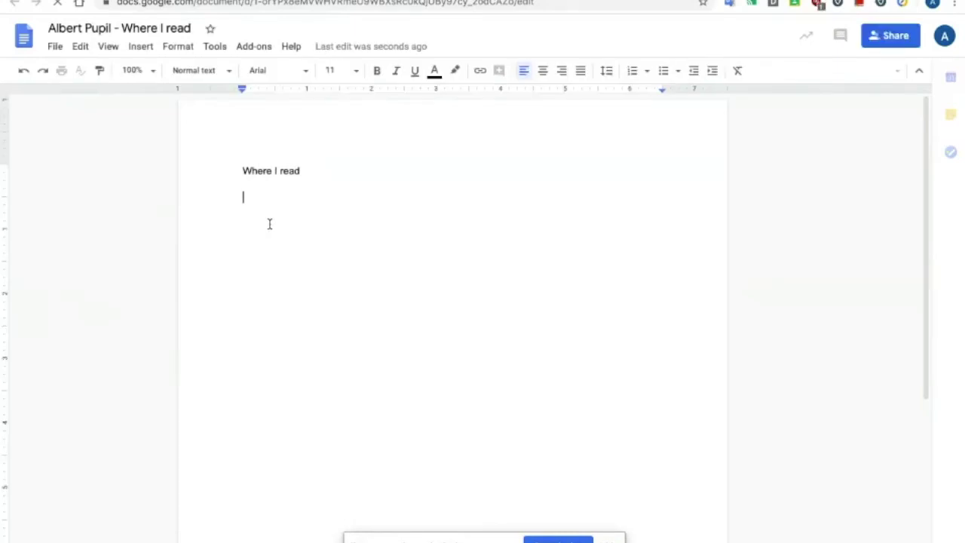
# Step: Insert the image ArtWorkOriginal.PNG from the computer's Desktop into the document
pyautogui.click(141, 47)
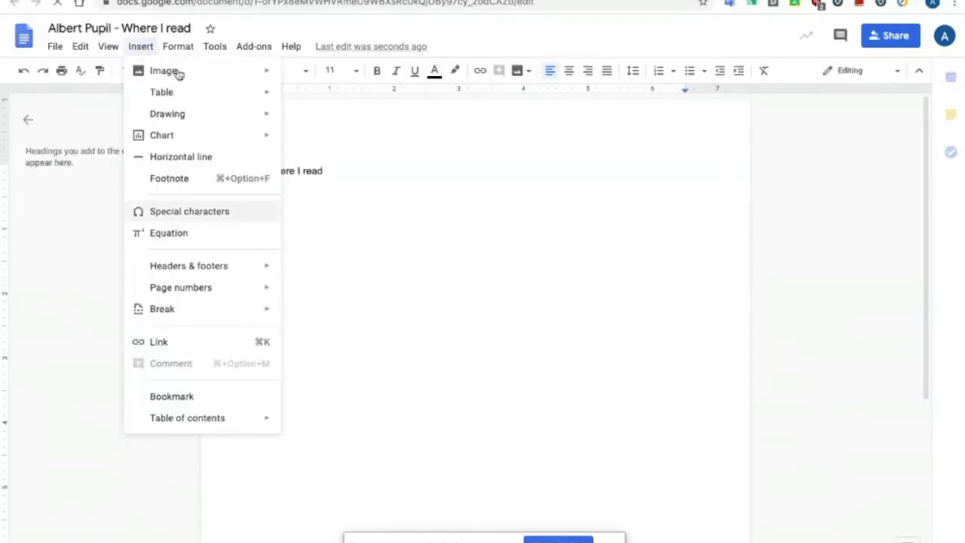
pyautogui.moveTo(266, 72)
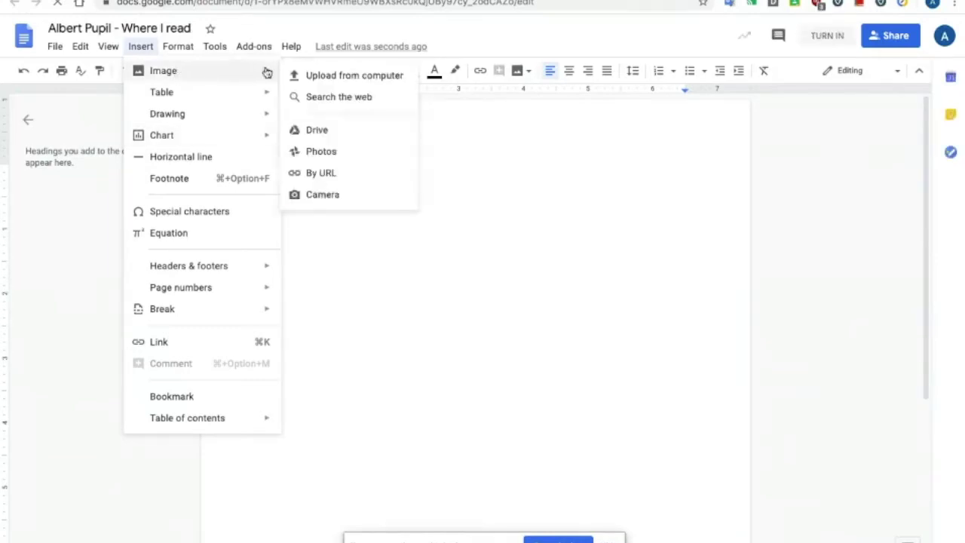
pyautogui.click(306, 75)
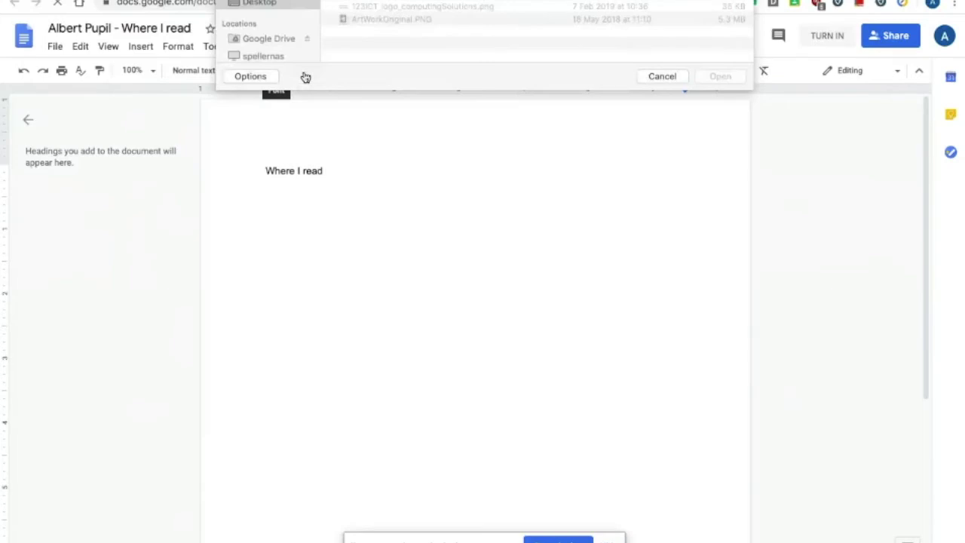
pyautogui.click(385, 193)
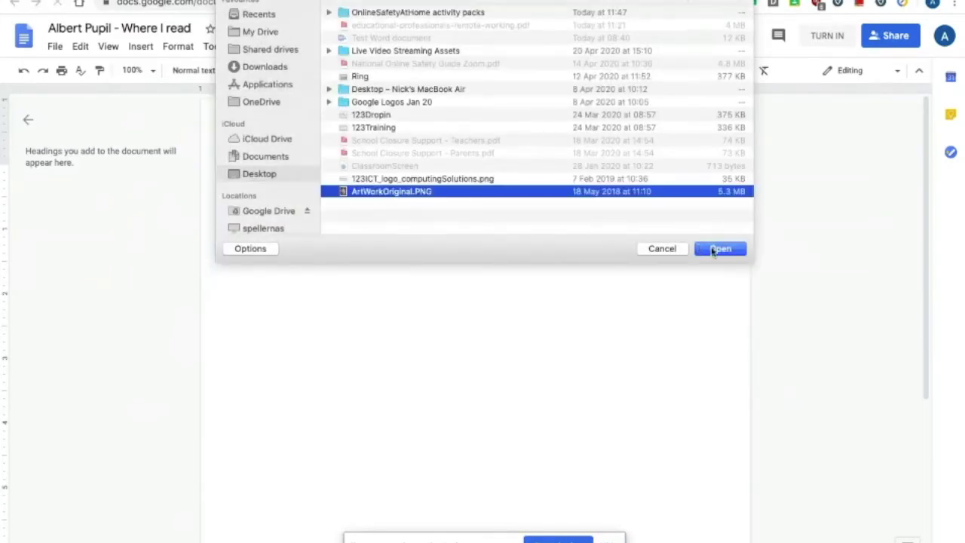
pyautogui.click(718, 249)
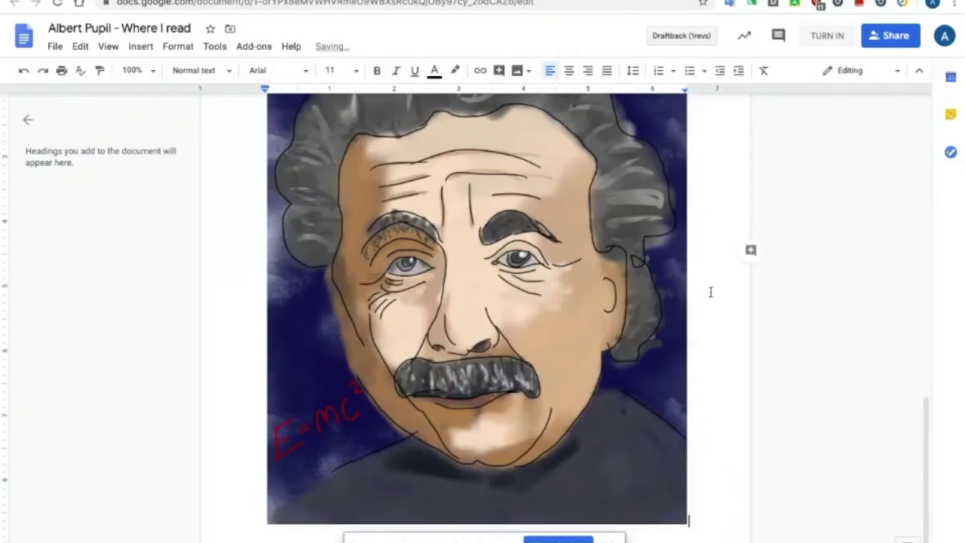
# Step: Shrink the inserted picture so it fits on the first page beneath the "Where I read" heading
pyautogui.scroll(12, 711, 292)
pyautogui.scroll(-12, 710, 292)
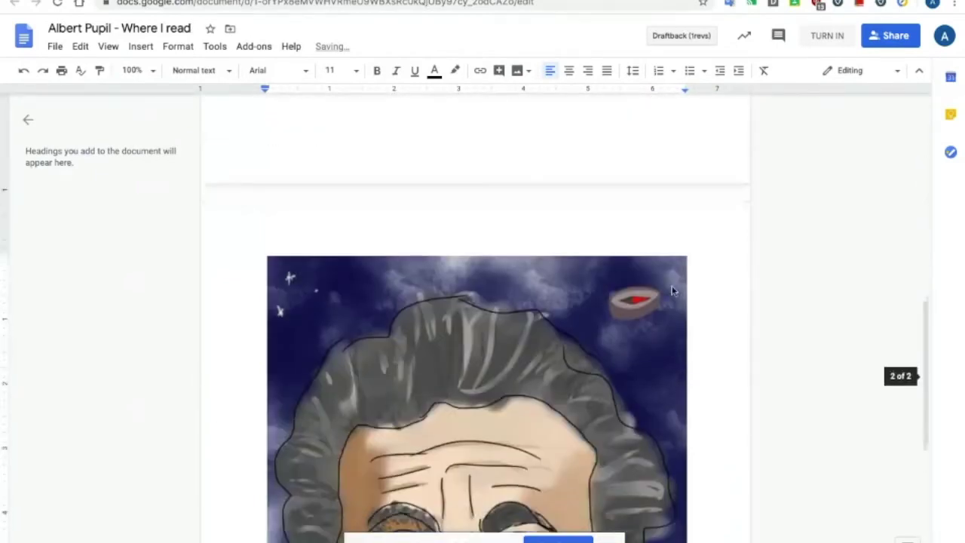
pyautogui.click(674, 291)
pyautogui.moveTo(687, 257); pyautogui.dragTo(548, 343)
pyautogui.scroll(4, 579, 240)
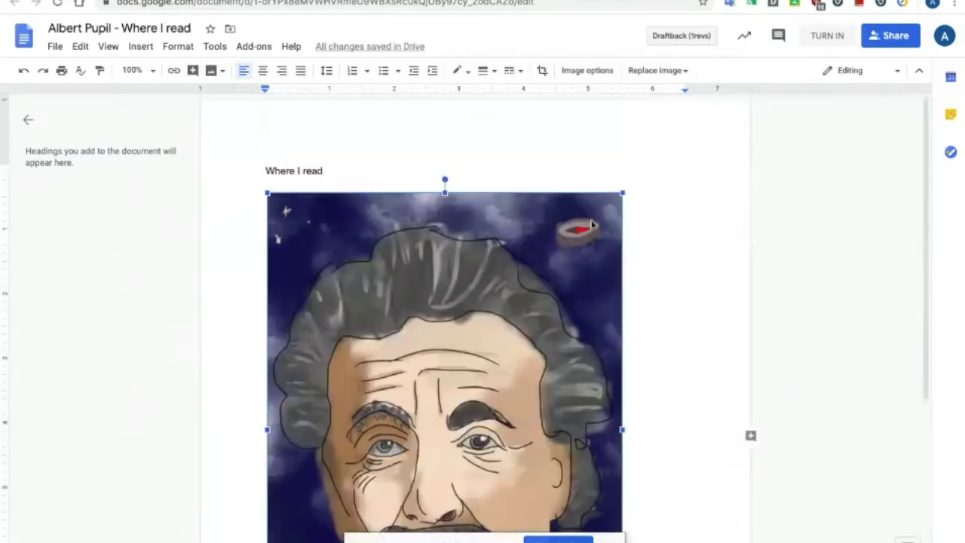
pyautogui.click(628, 211)
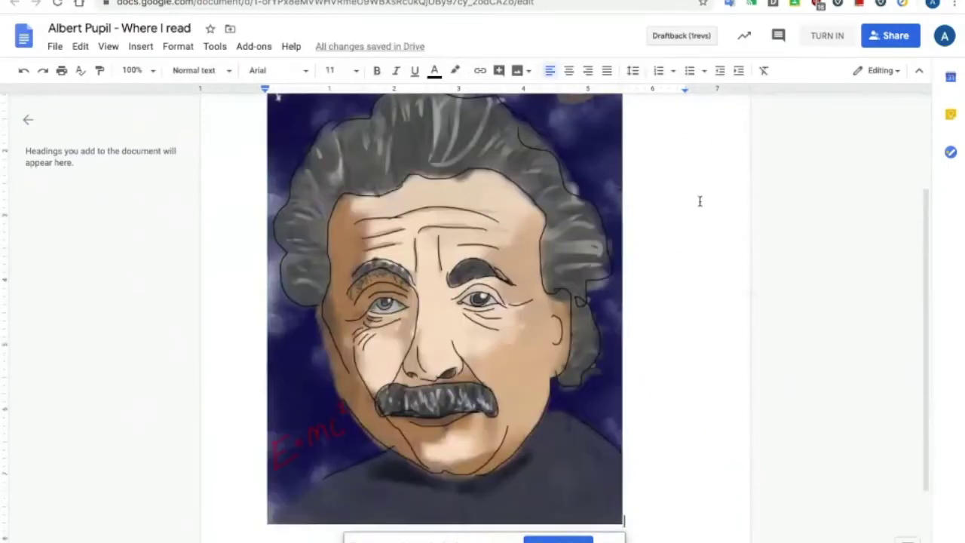
# Step: Turn in the finished document for the "Where I like to read" assignment and go to its private comment box
pyautogui.click(827, 36)
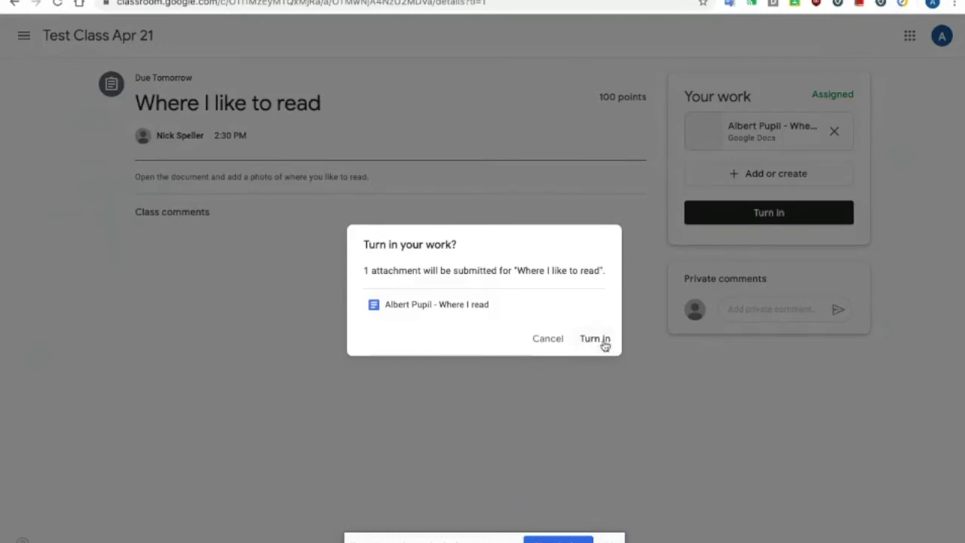
pyautogui.click(603, 341)
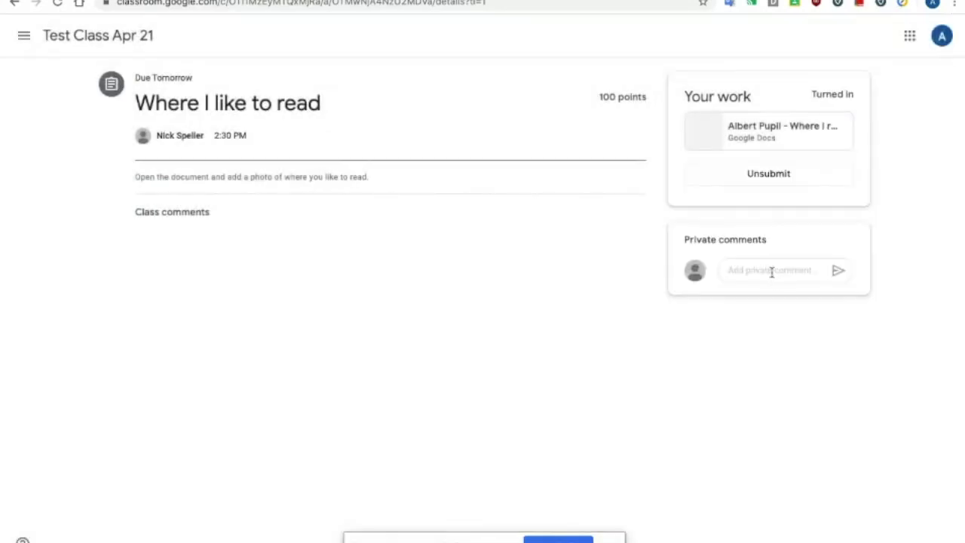
pyautogui.click(772, 272)
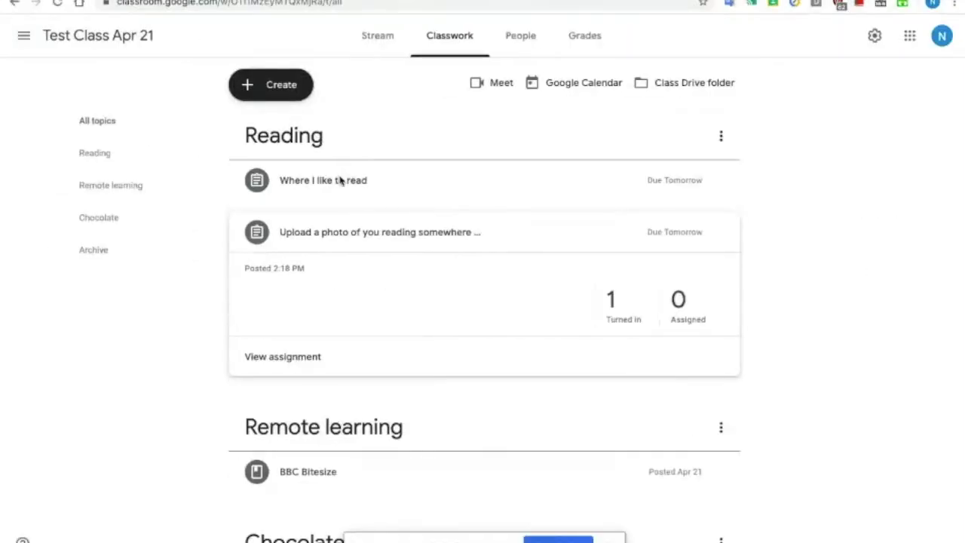
# Step: As the teacher, open the turned-in work for "Where I like to read" and the pupil's submitted document
pyautogui.click(332, 189)
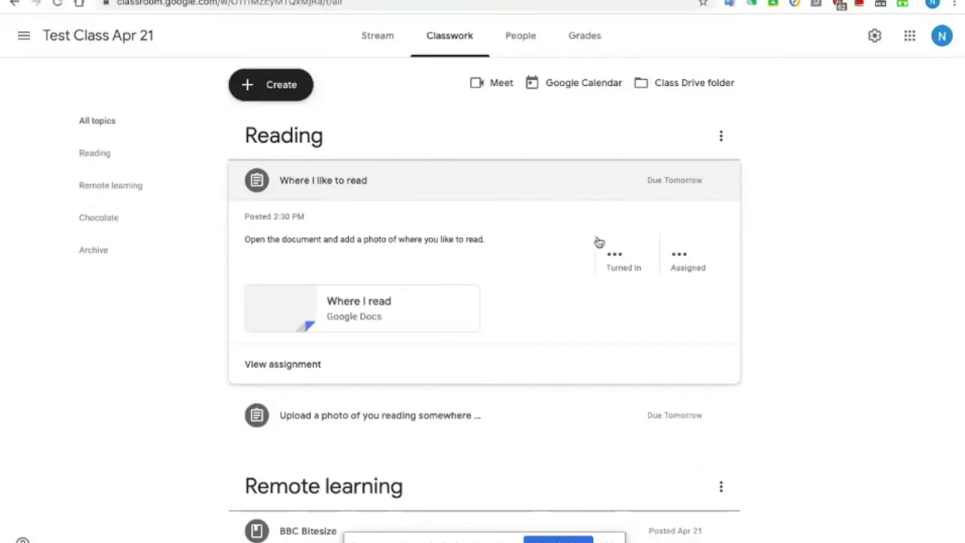
pyautogui.click(615, 252)
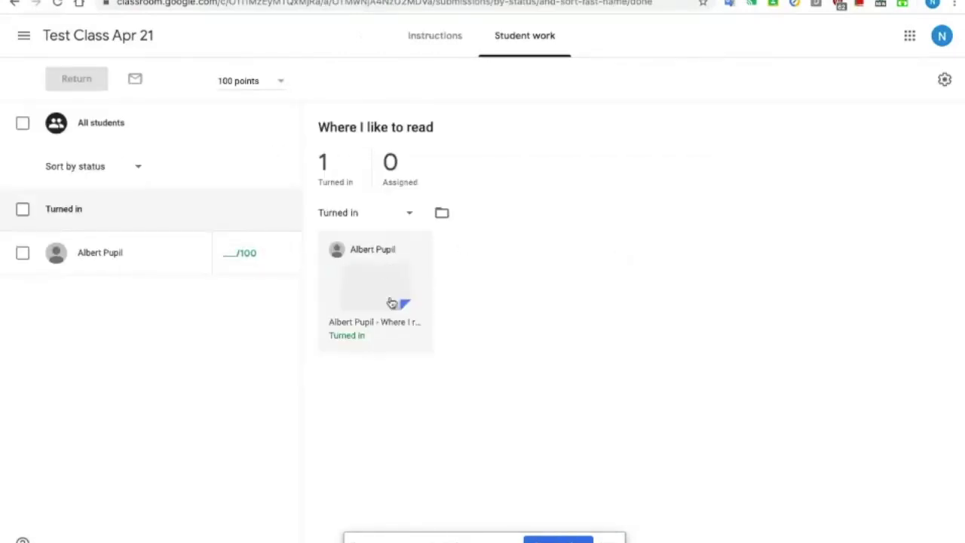
pyautogui.click(391, 303)
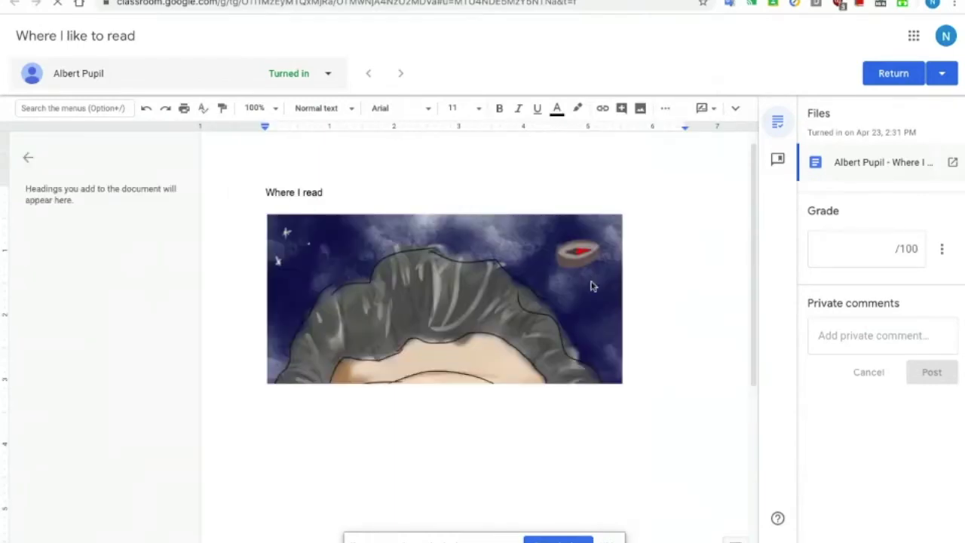
# Step: Add the comment "Excellent photo" to the word "read" in the pupil's document
pyautogui.rightClick(591, 285)
pyautogui.rightClick(535, 273)
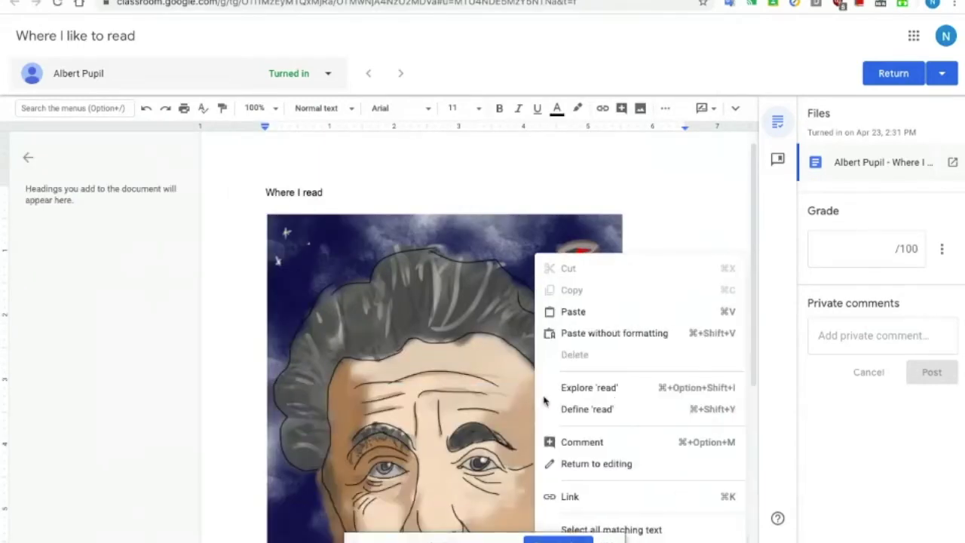
pyautogui.click(557, 443)
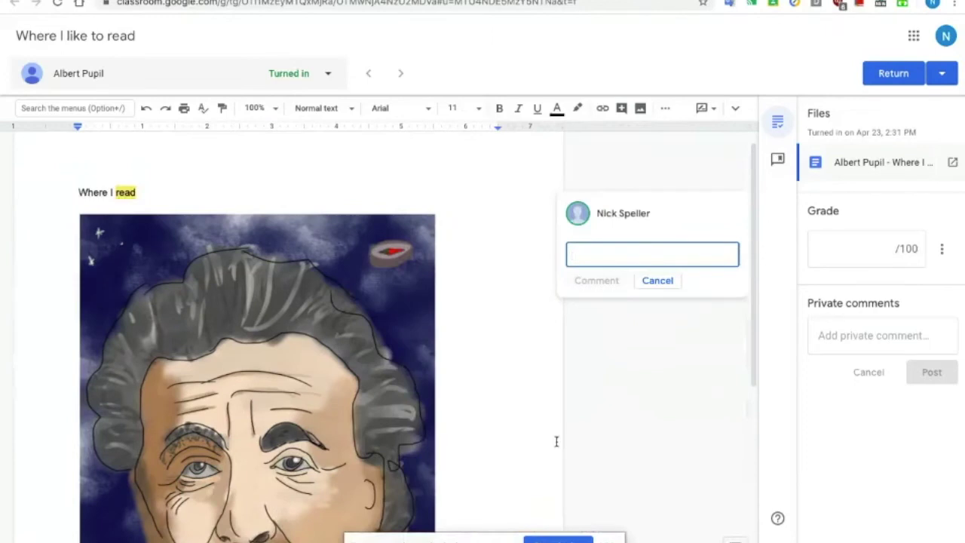
pyautogui.write('Excellent ')
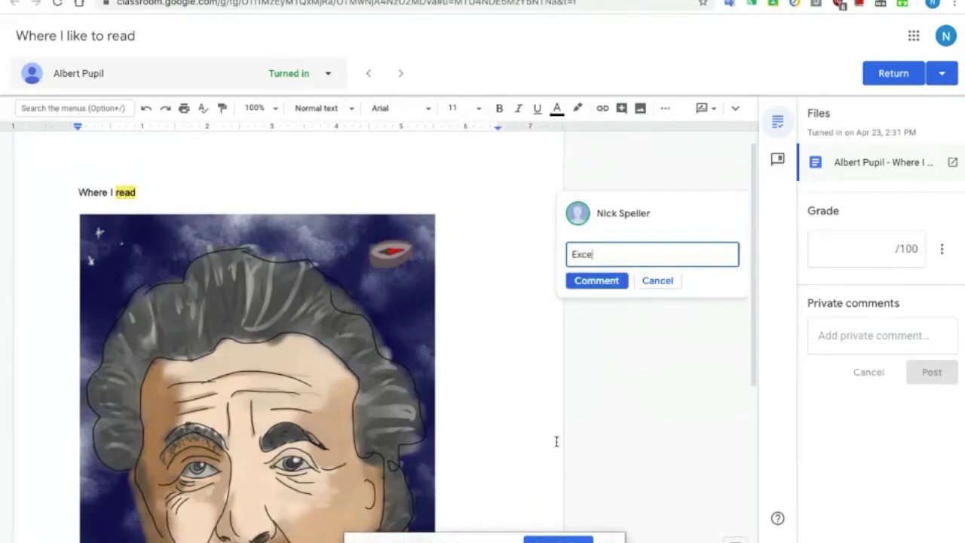
pyautogui.write('photo')
pyautogui.click(597, 283)
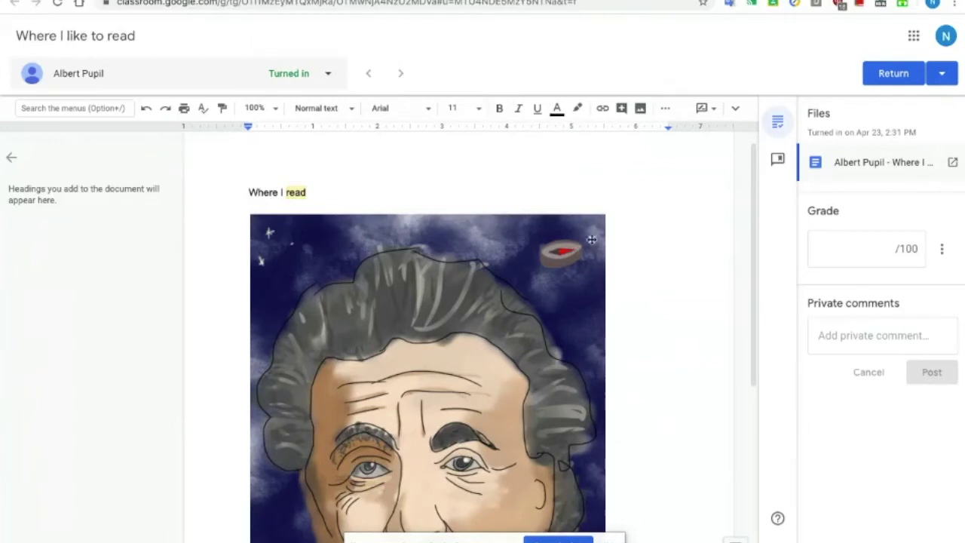
# Step: Post the private comment "Can you upload another?" on the pupil's submission
pyautogui.click(837, 340)
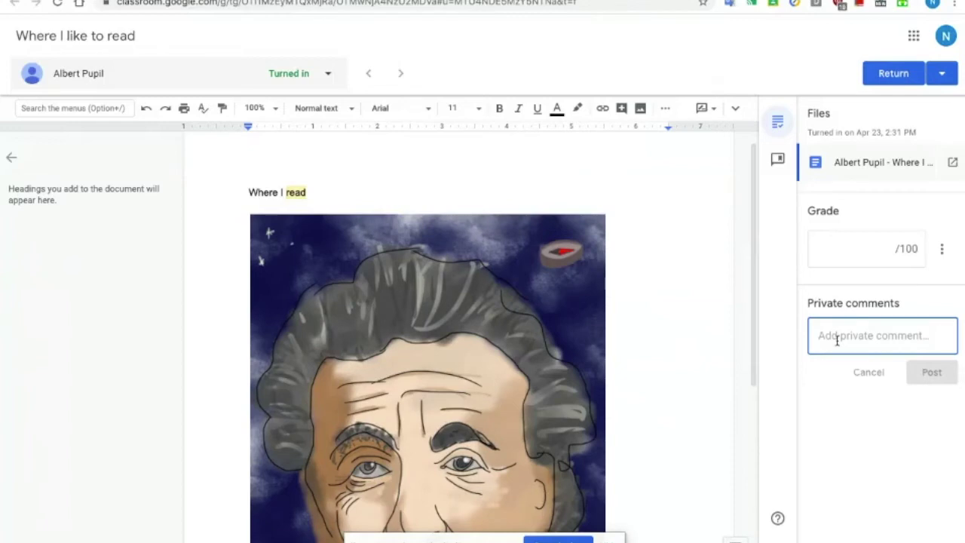
pyautogui.write('Can yo')
pyautogui.write('u up')
pyautogui.press('BackSpace')
pyautogui.write('pload another?')
pyautogui.click(916, 371)
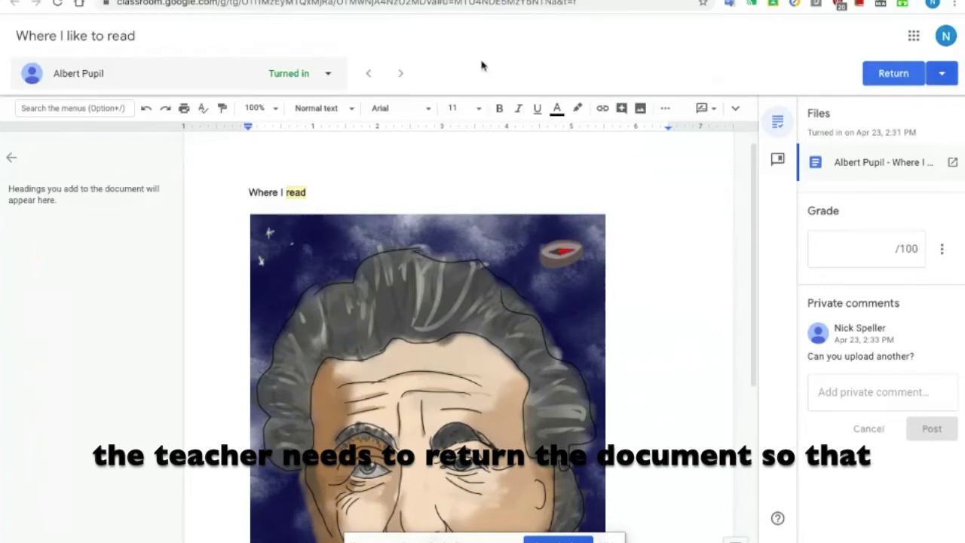
pyautogui.click(329, 78)
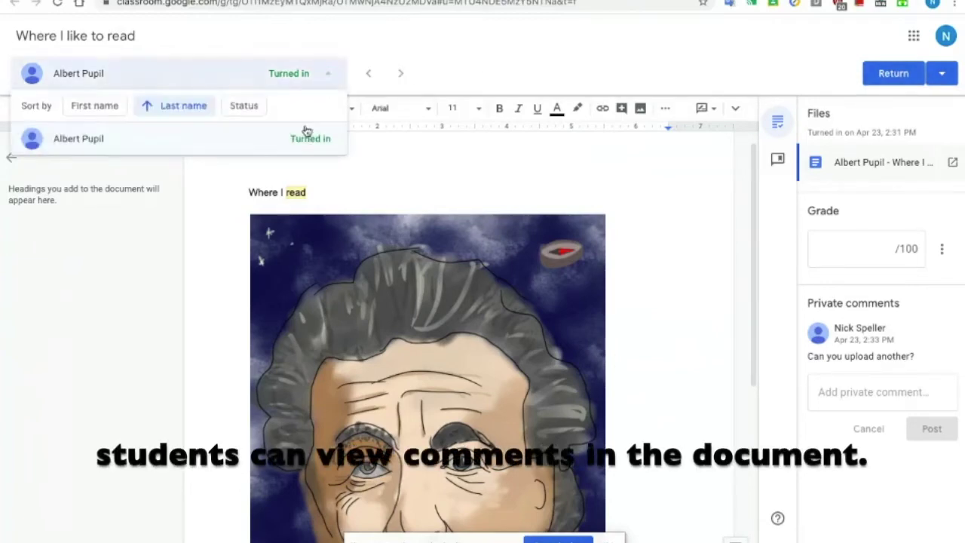
pyautogui.click(433, 65)
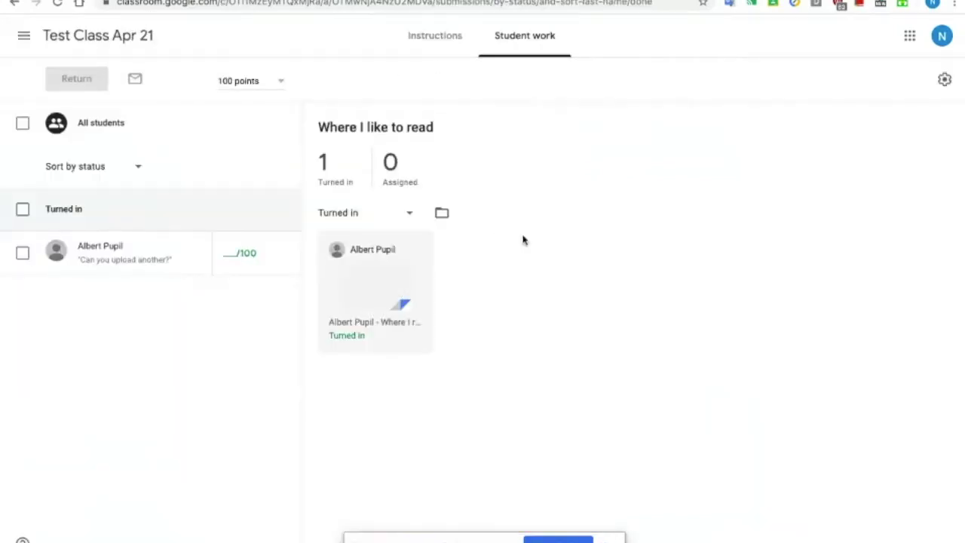
# Step: Switch to the pupil's view of "Where I like to read" and check the assignment and submitted document for teacher comments
pyautogui.hotkey('ctrl', 'Right')
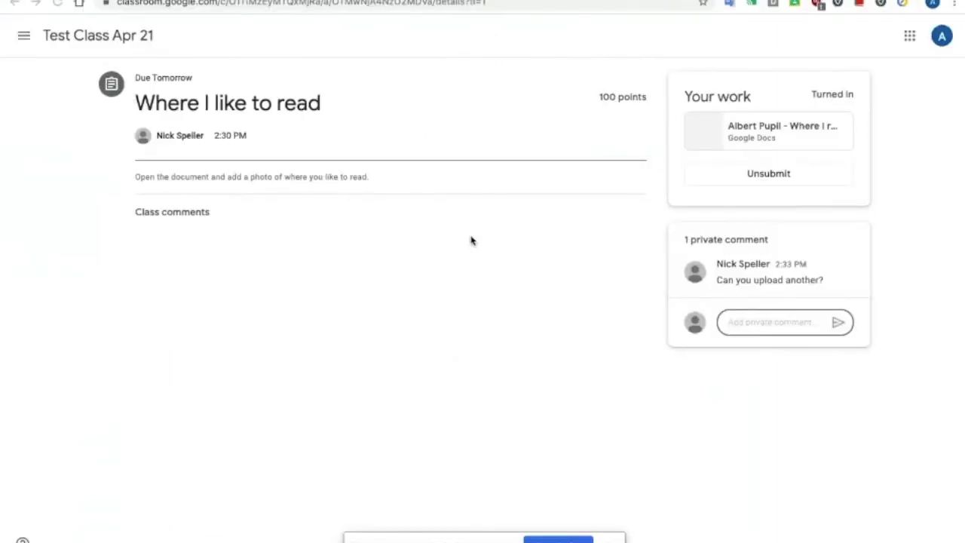
pyautogui.click(82, 38)
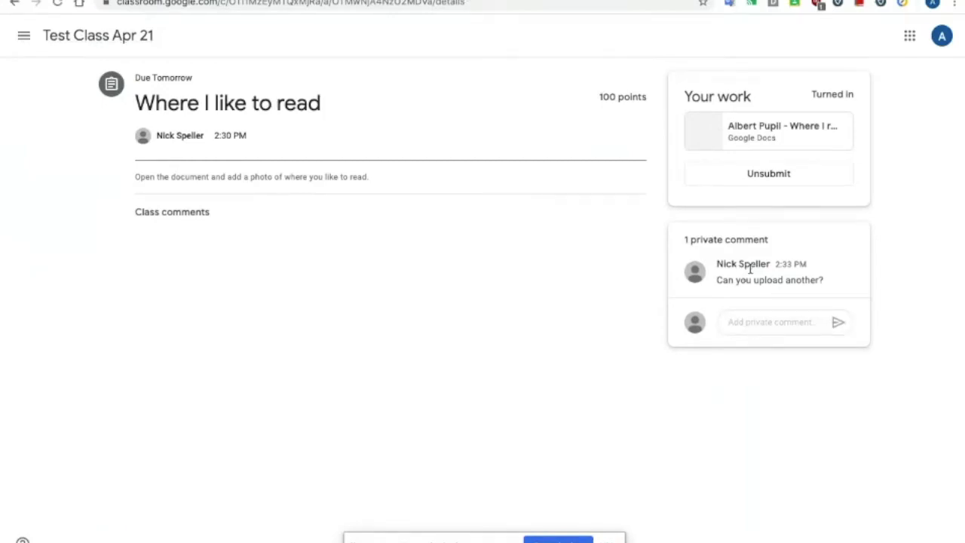
pyautogui.click(781, 138)
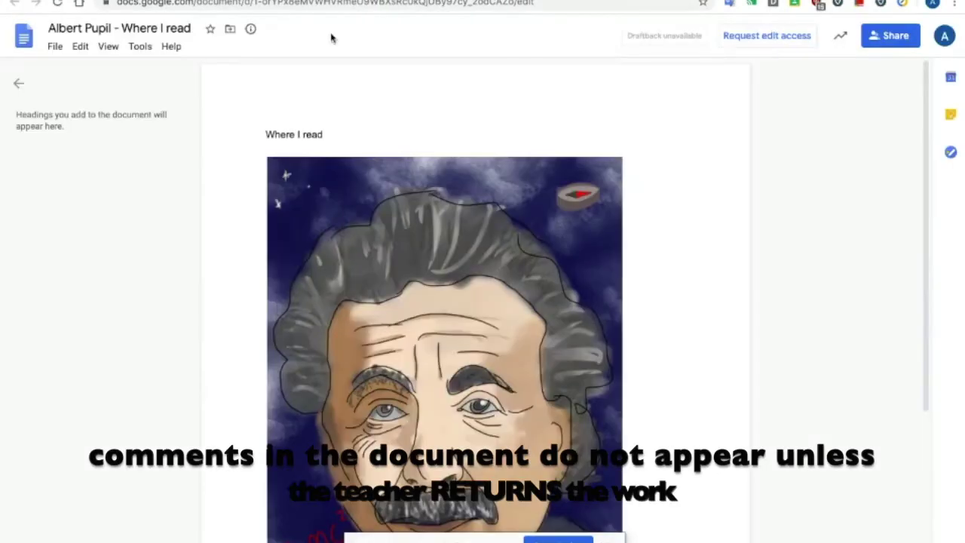
# Step: Switch back to the teacher's view, open the pupil's submission and return it without a grade
pyautogui.press('super+grave')
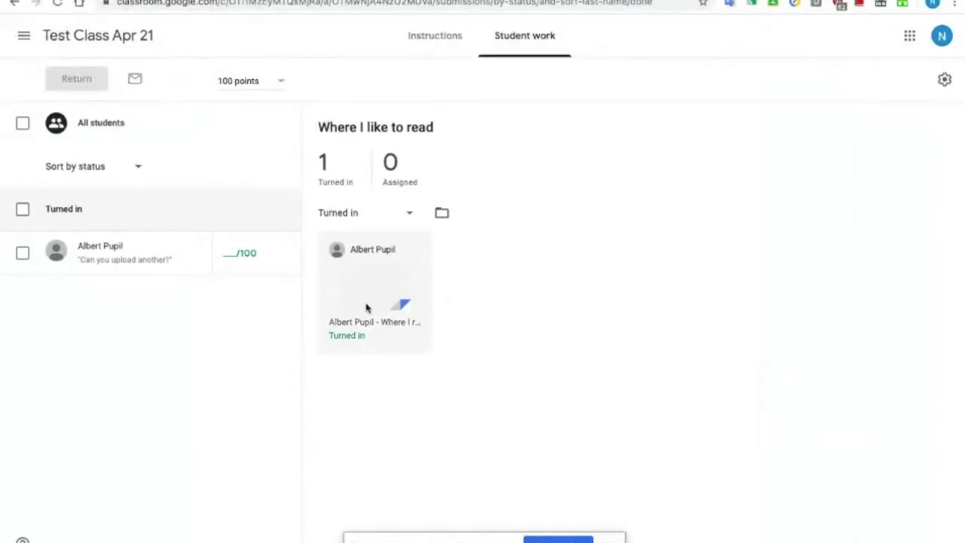
pyautogui.click(367, 308)
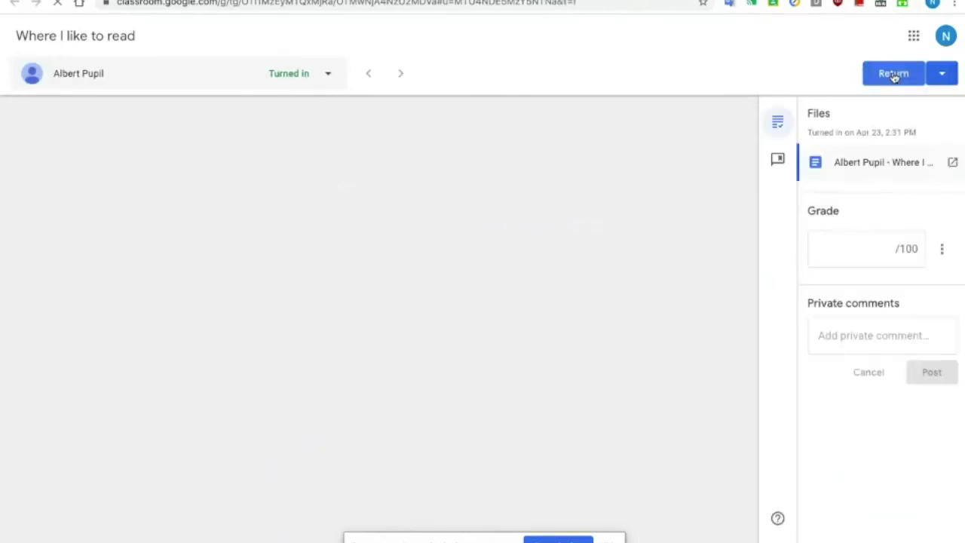
pyautogui.click(894, 73)
pyautogui.click(595, 351)
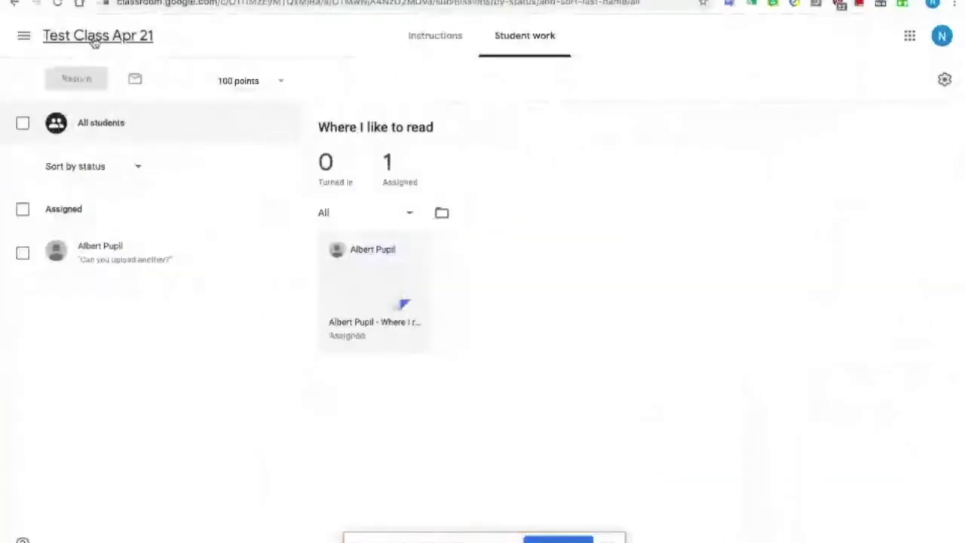
# Step: Delete the assignment "Where I like to read" from the Classwork of Test Class Apr 21
pyautogui.click(94, 41)
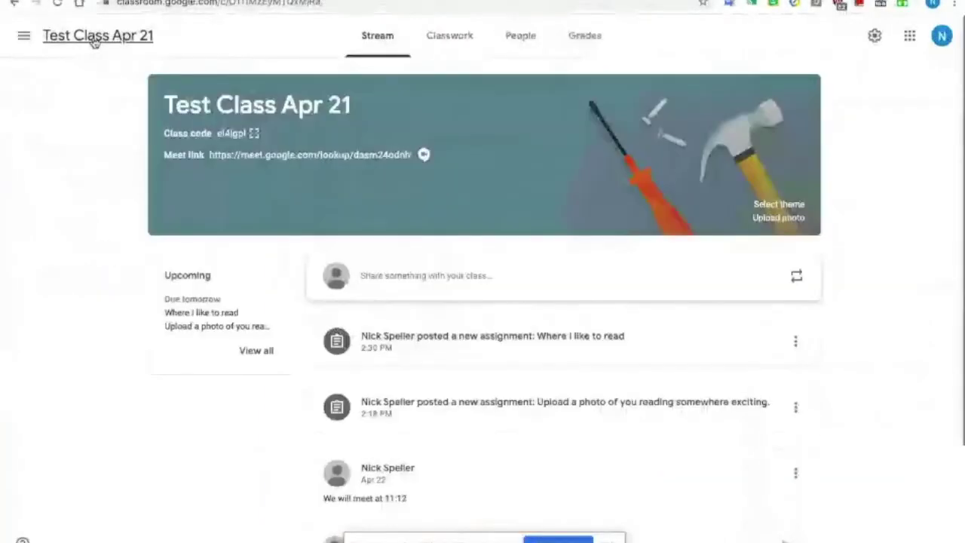
pyautogui.click(455, 37)
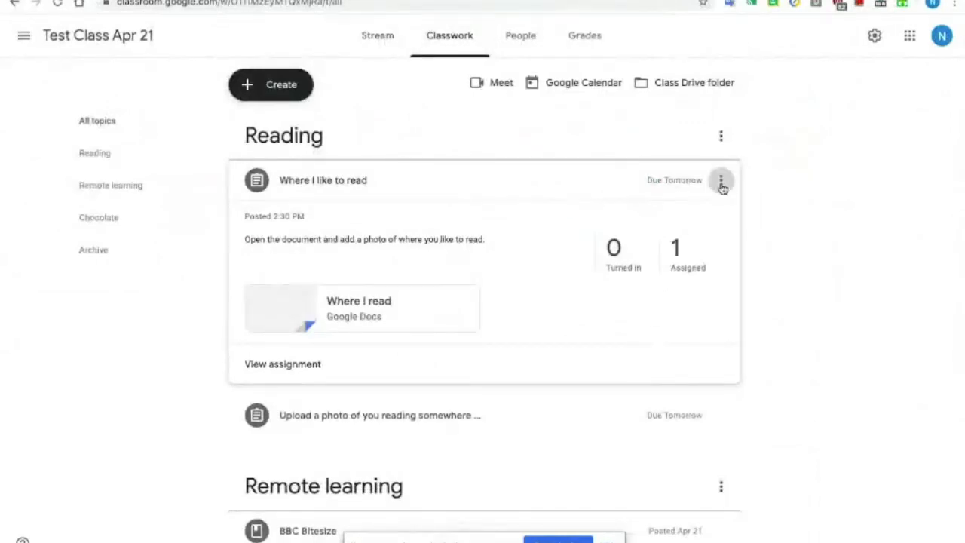
pyautogui.click(721, 180)
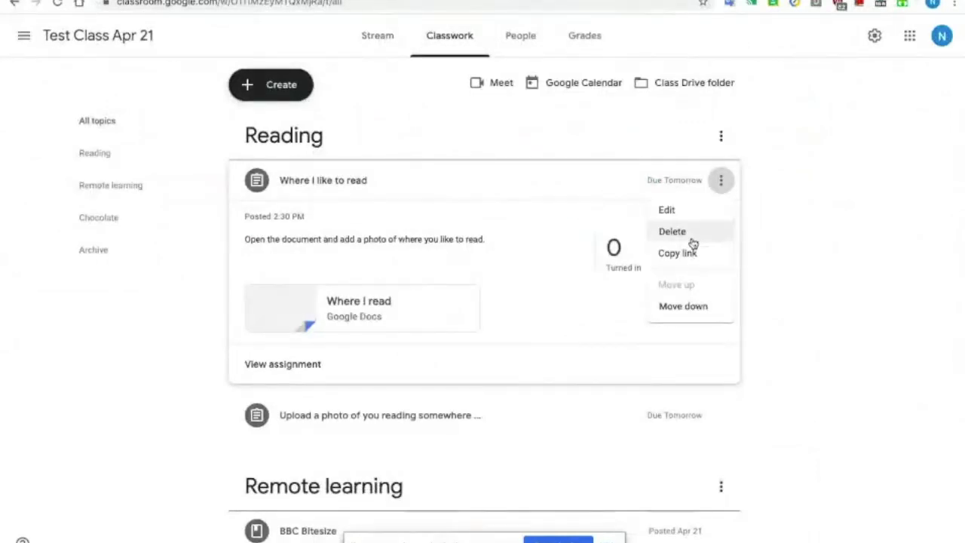
pyautogui.click(692, 242)
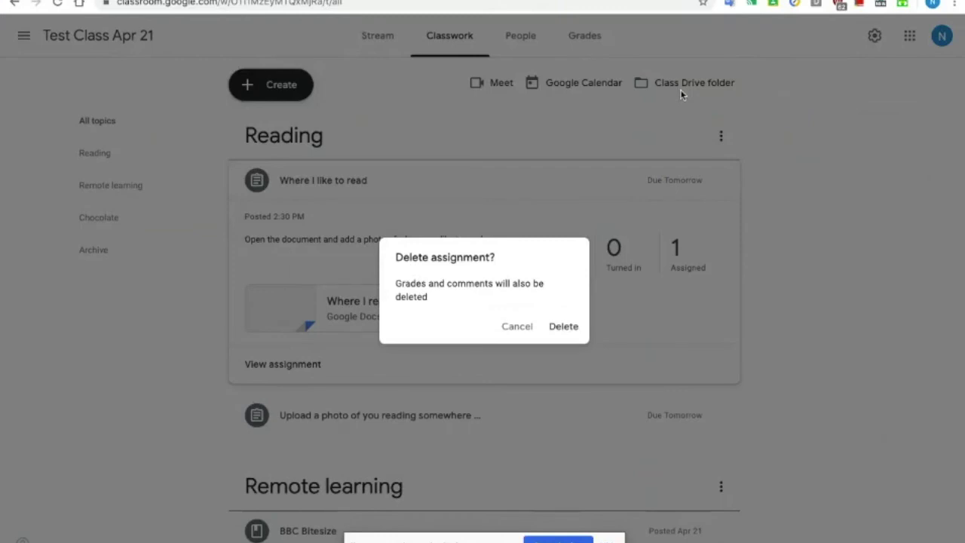
pyautogui.click(561, 327)
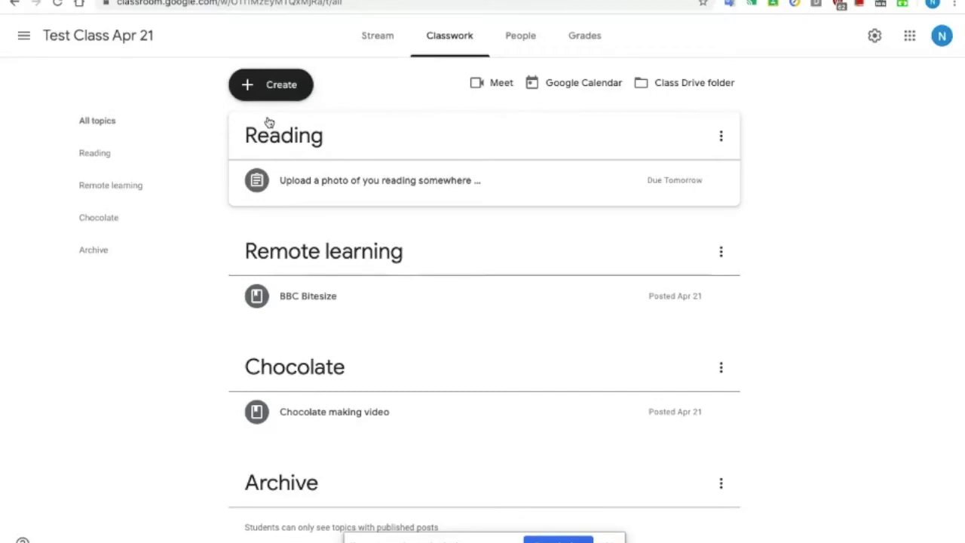
# Step: Create a new assignment titled "Complete this doc"
pyautogui.click(267, 84)
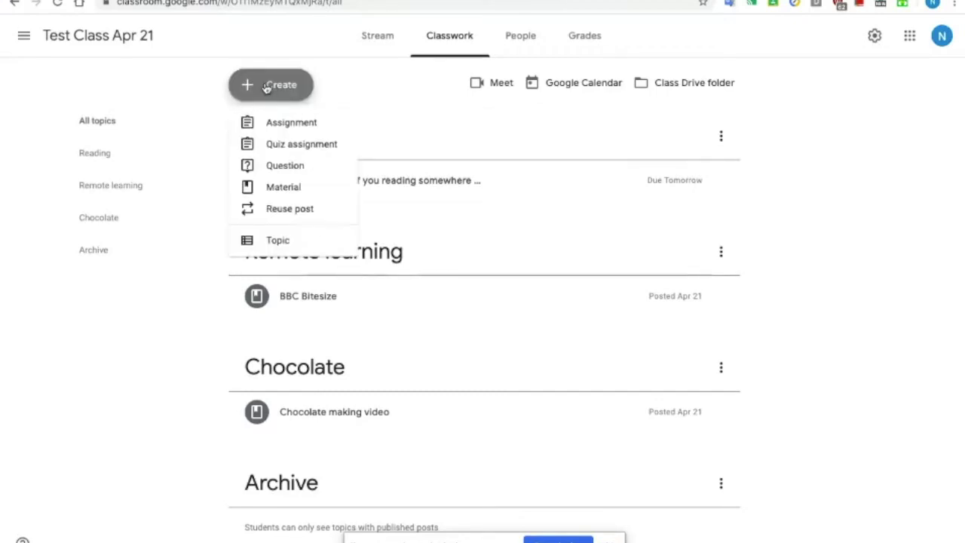
pyautogui.click(269, 122)
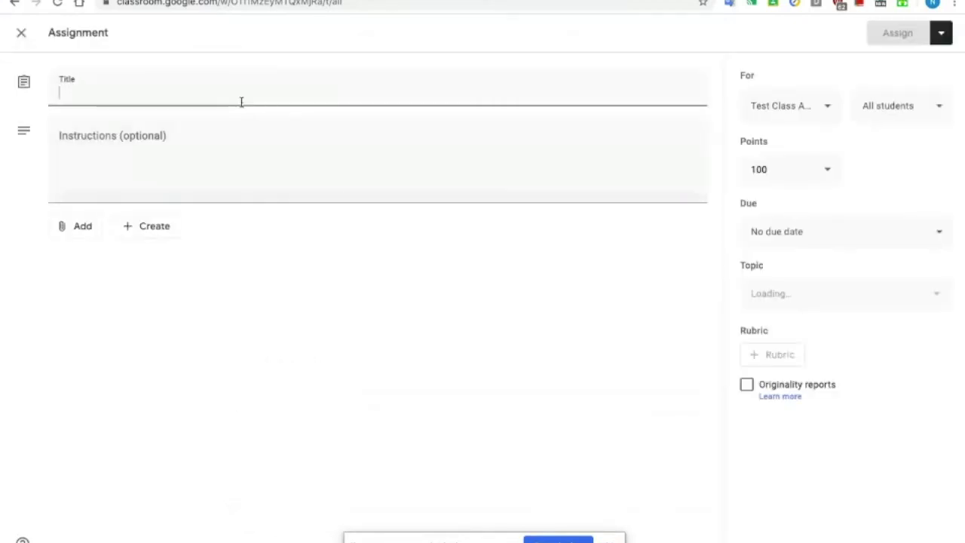
pyautogui.write('Complete this s')
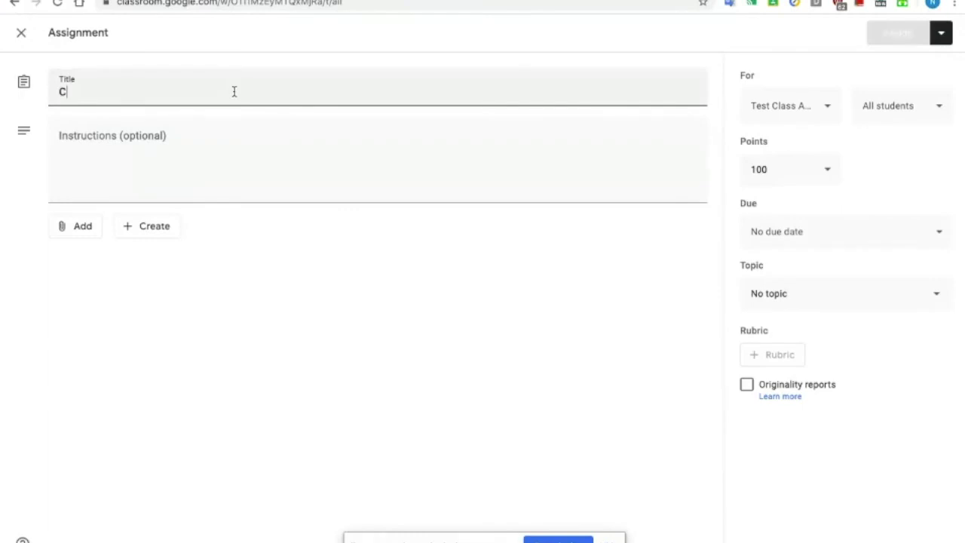
pyautogui.write('u')
pyautogui.press('BackSpace')
pyautogui.press('BackSpace')
pyautogui.write('docu')
pyautogui.press('BackSpace')
pyautogui.press('BackSpace')
pyautogui.write('c')
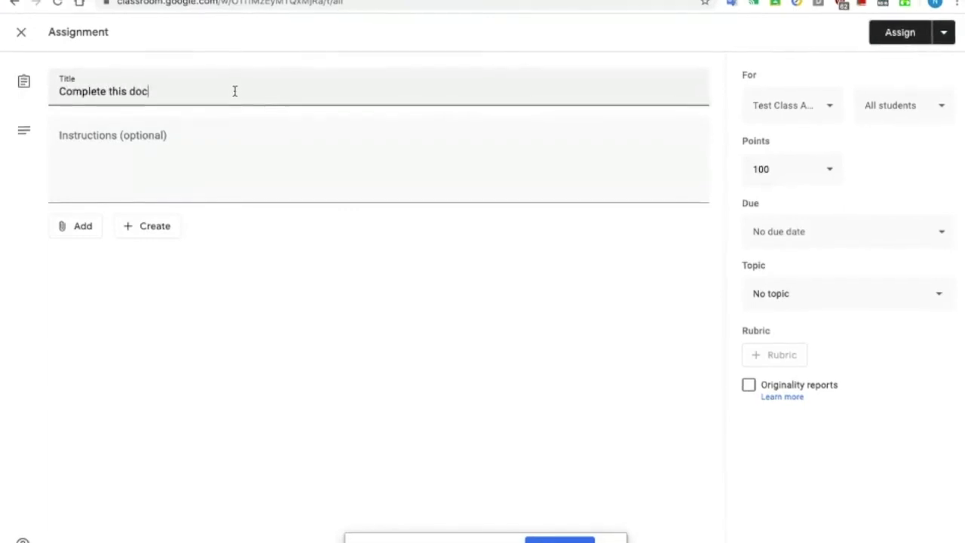
# Step: Attach the file "Test Word document" from the computer's Desktop to the assignment
pyautogui.click(80, 225)
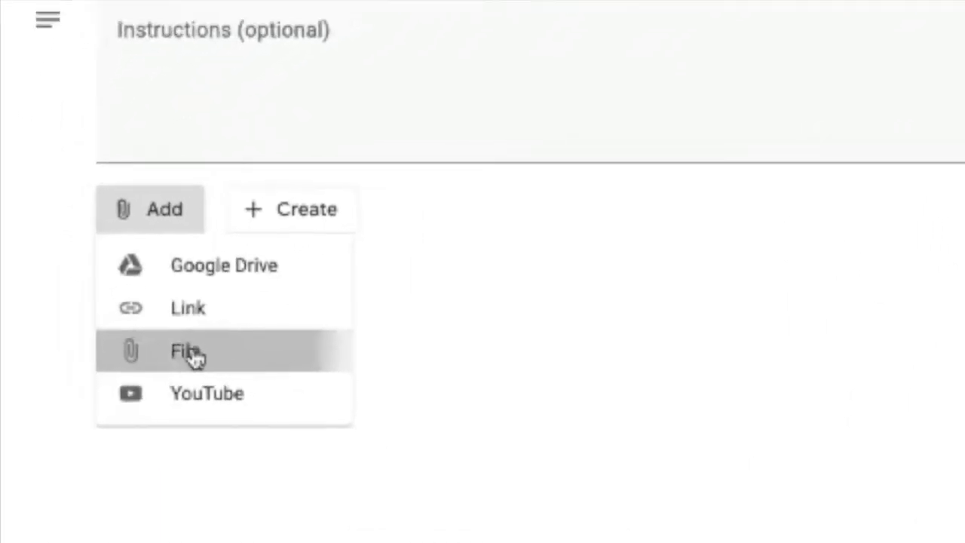
pyautogui.click(228, 364)
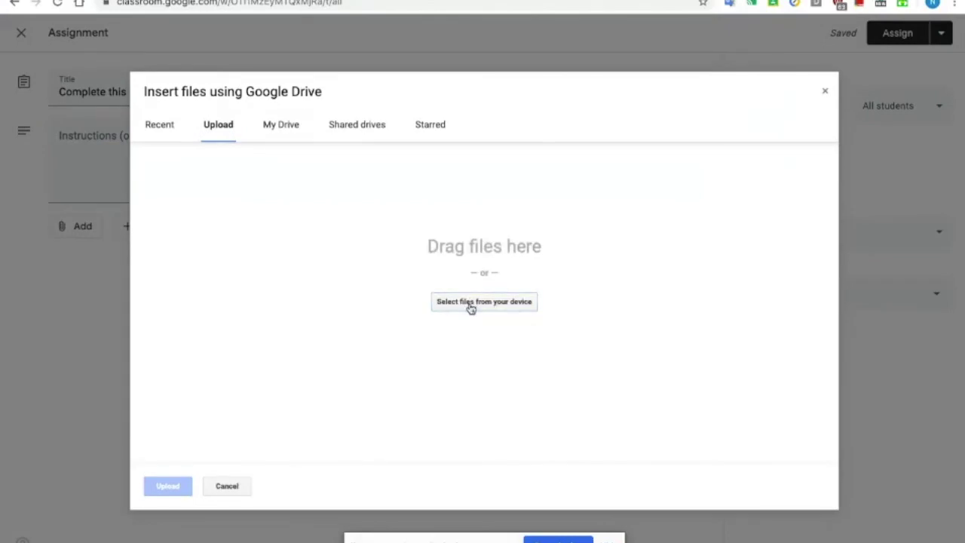
pyautogui.click(470, 304)
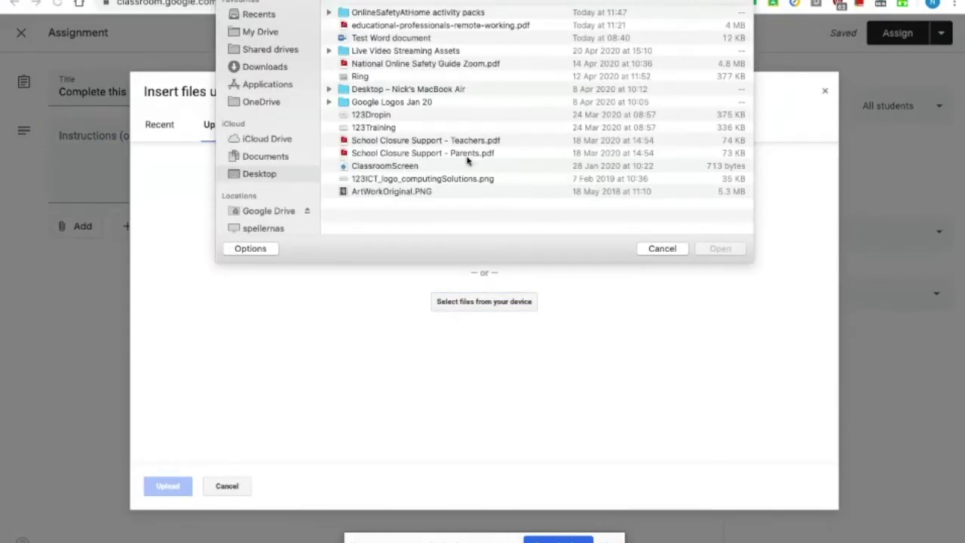
pyautogui.click(430, 38)
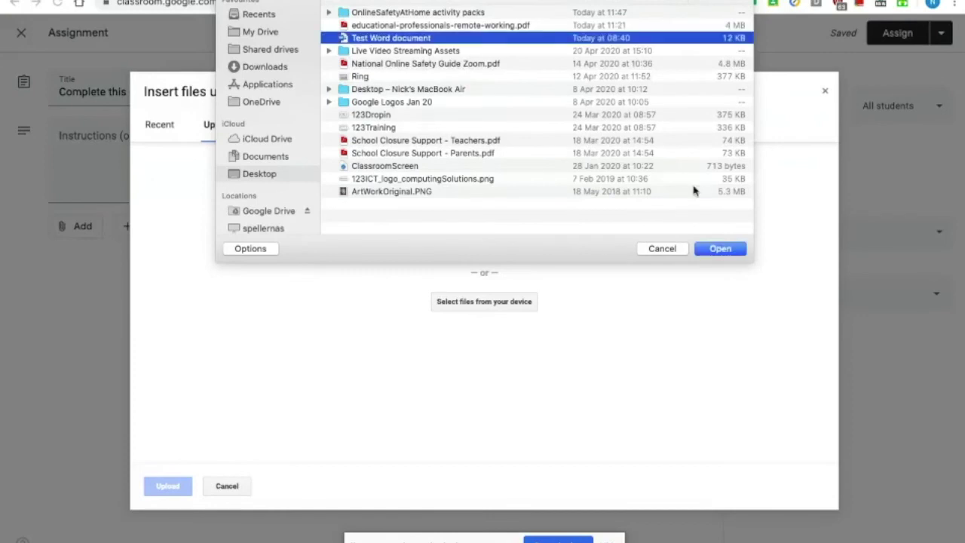
pyautogui.click(717, 250)
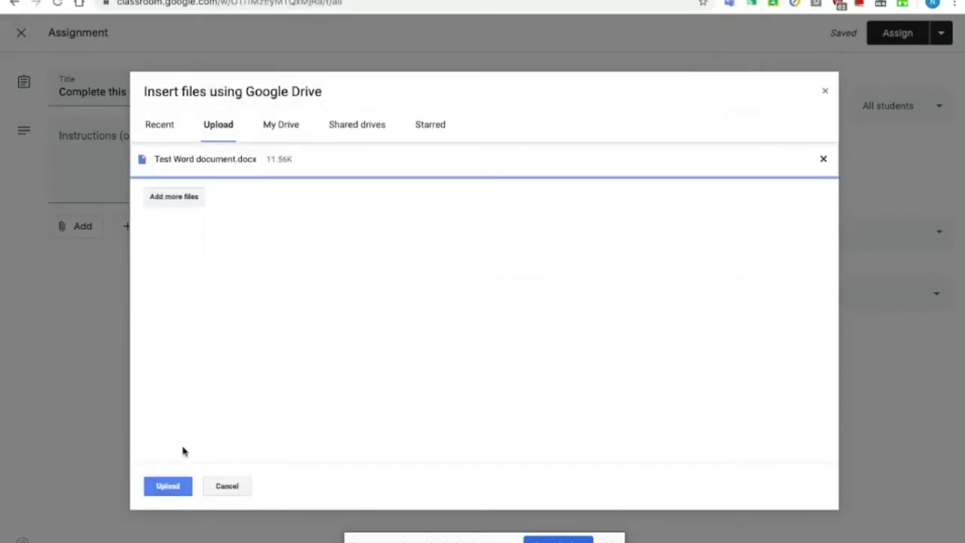
pyautogui.click(169, 486)
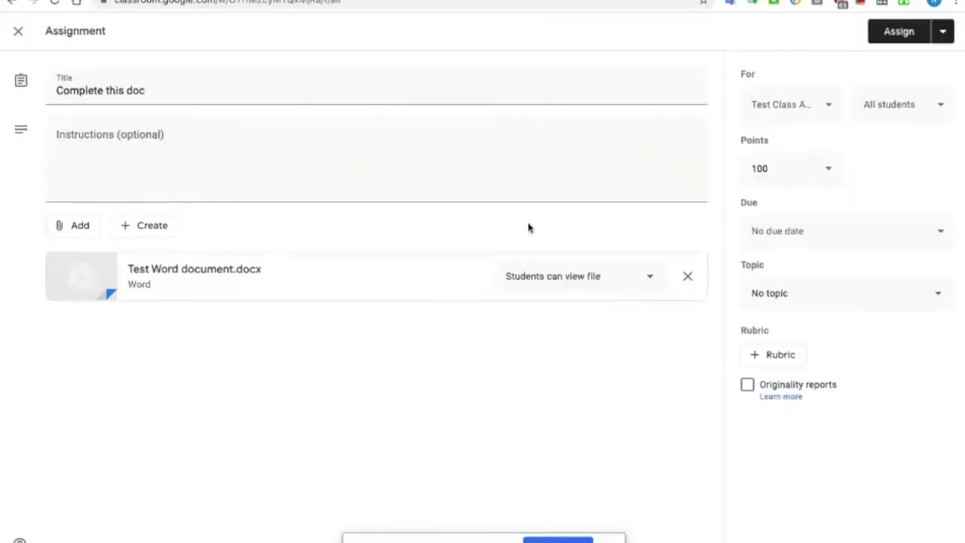
# Step: Set the attached Word file to make a copy for each student and assign the work with no topic
pyautogui.click(649, 276)
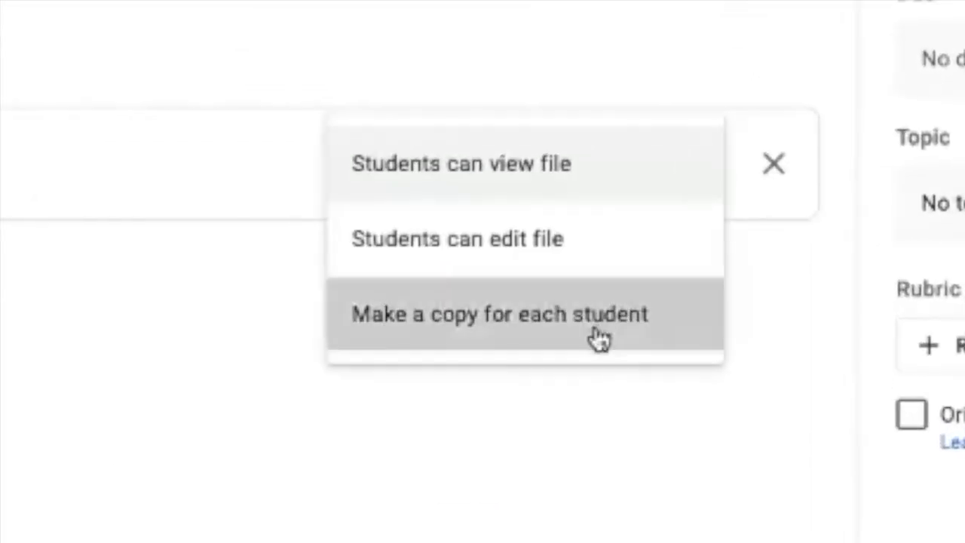
pyautogui.click(592, 324)
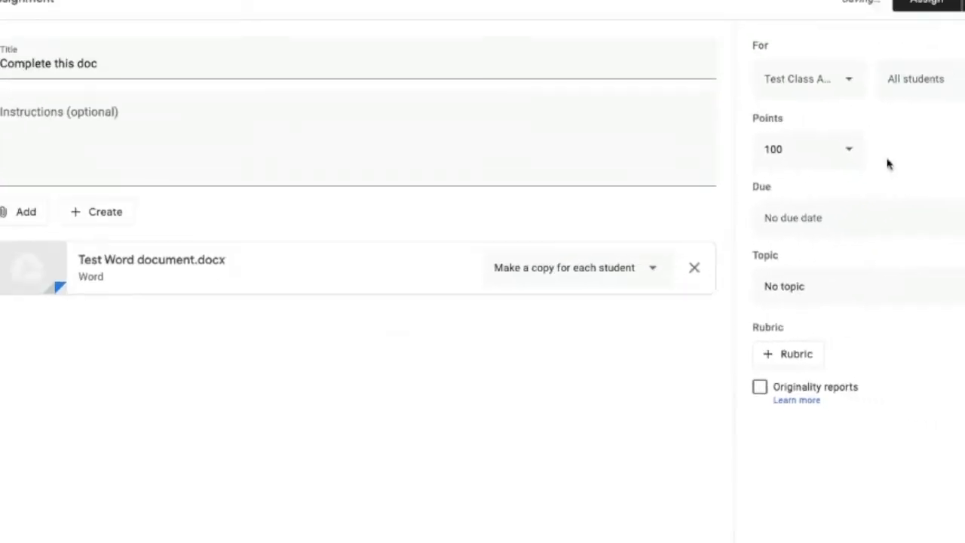
pyautogui.click(943, 248)
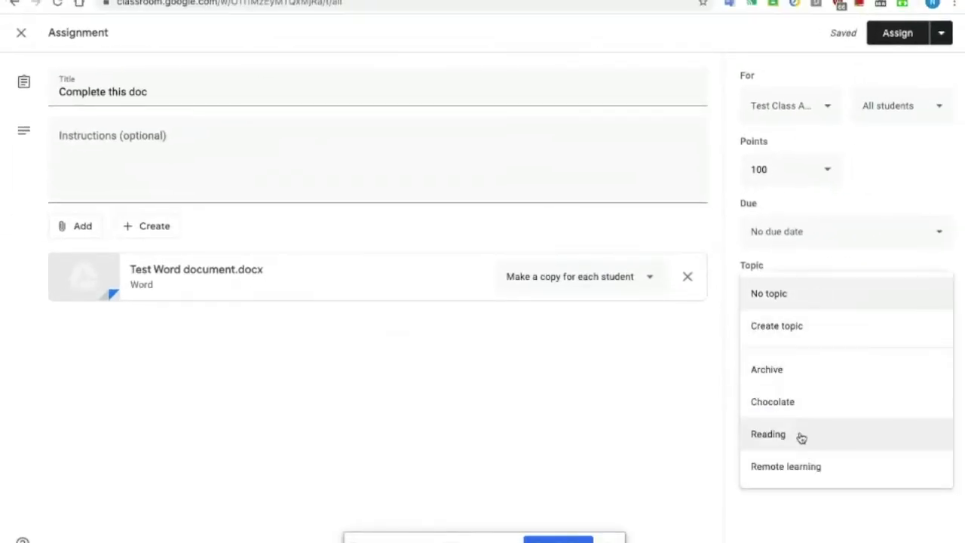
pyautogui.click(829, 295)
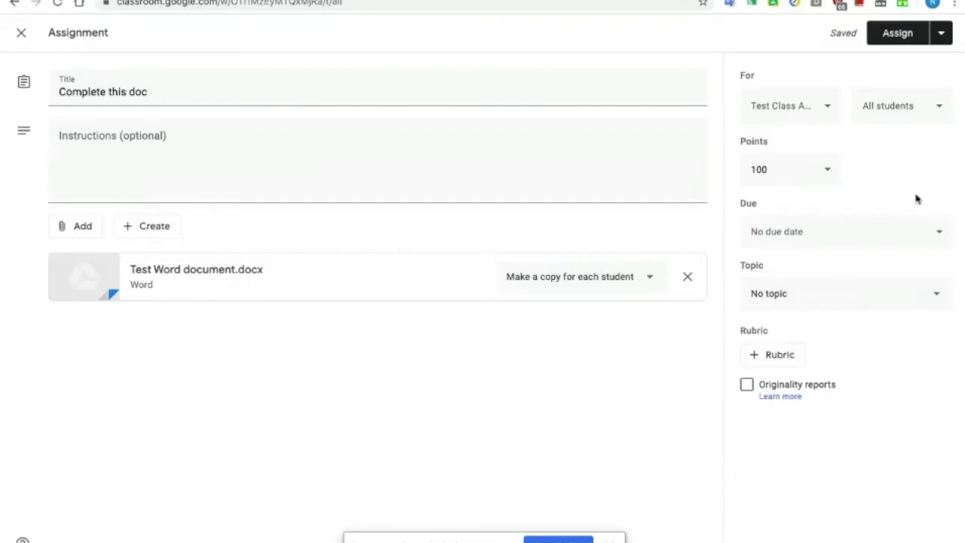
pyautogui.click(899, 34)
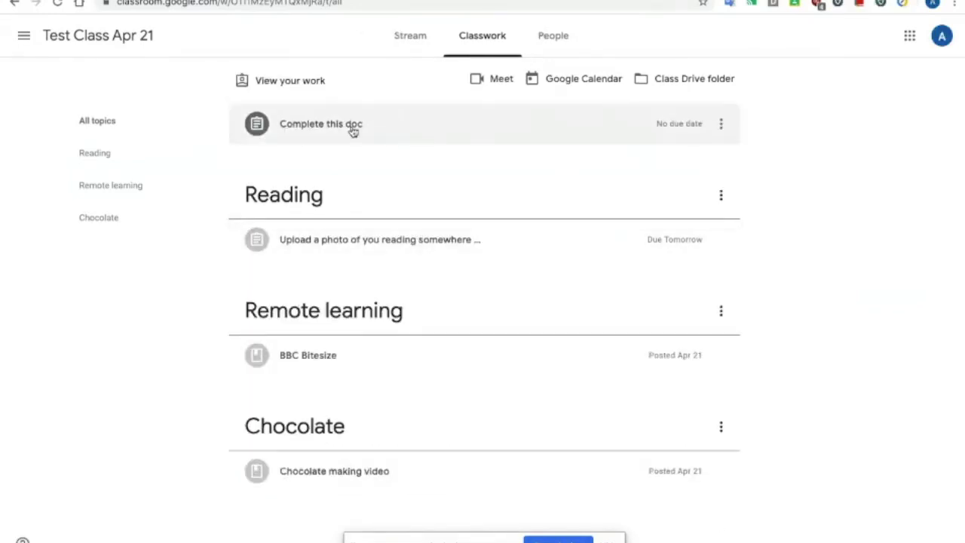
# Step: In the pupil's view, open "Complete this doc" and examine the attached Word file's preview and its available options
pyautogui.click(353, 132)
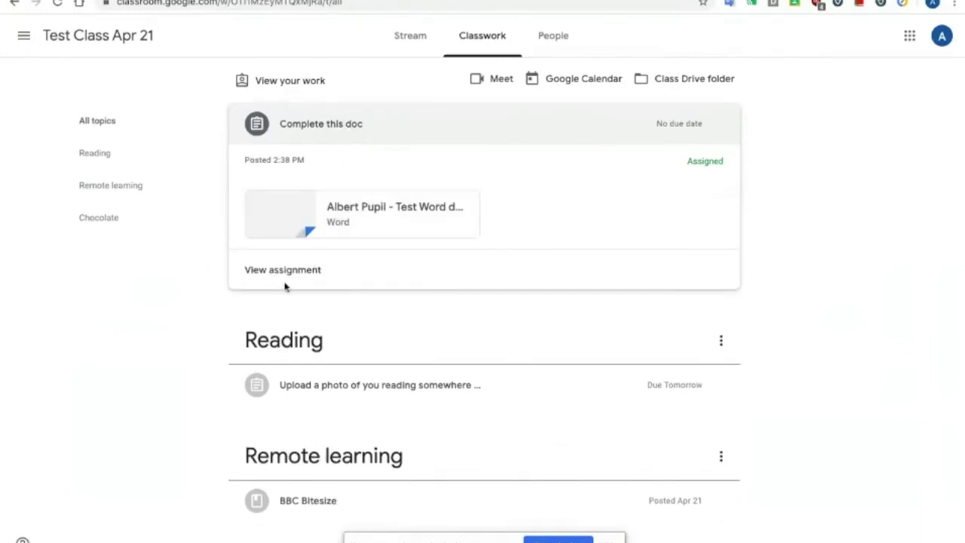
pyautogui.click(286, 279)
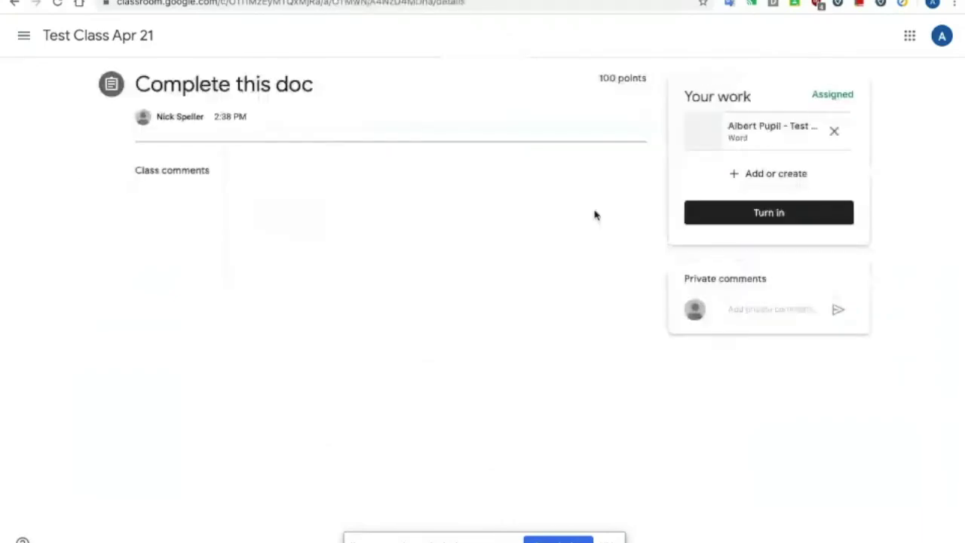
pyautogui.click(771, 132)
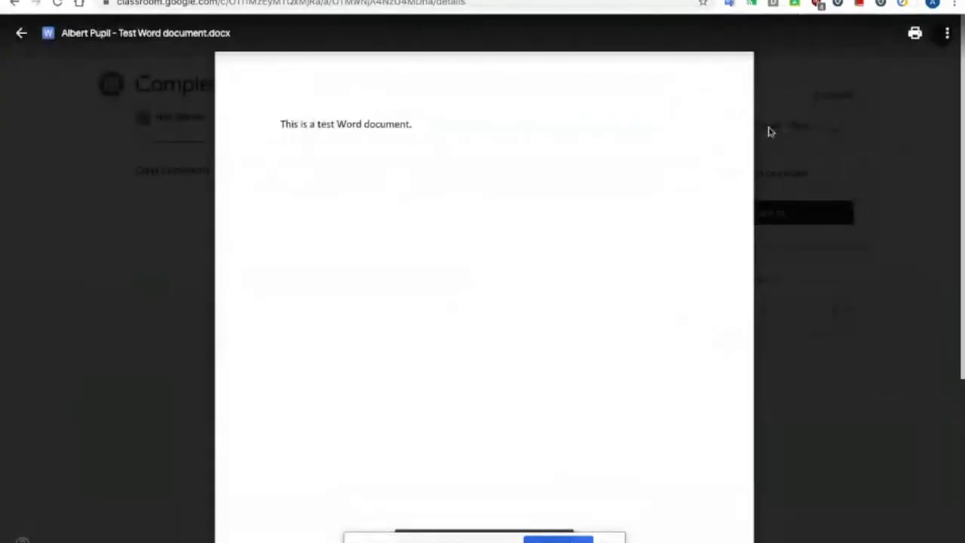
pyautogui.scroll(-1, 639, 452)
pyautogui.scroll(-2, 639, 452)
pyautogui.scroll(3, 638, 452)
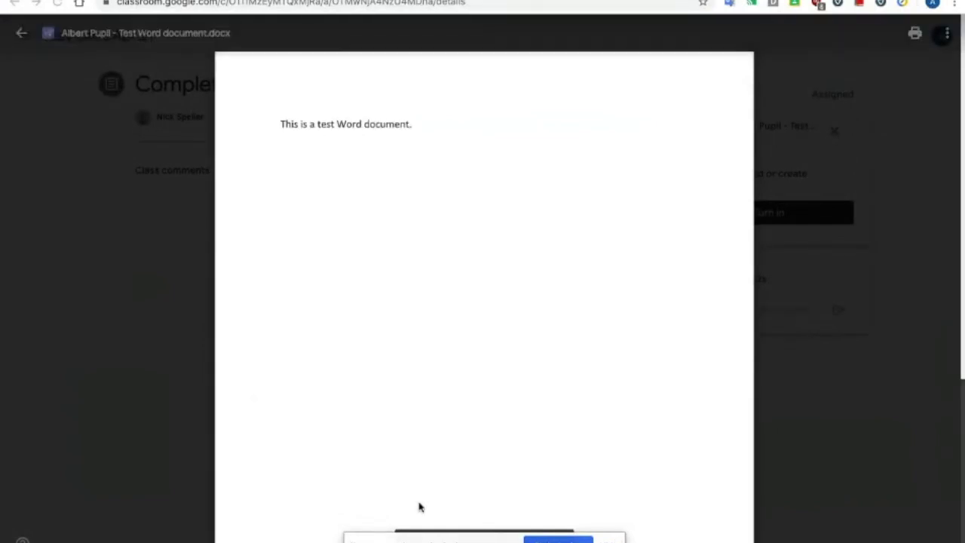
pyautogui.scroll(-4, 420, 507)
pyautogui.scroll(4, 420, 508)
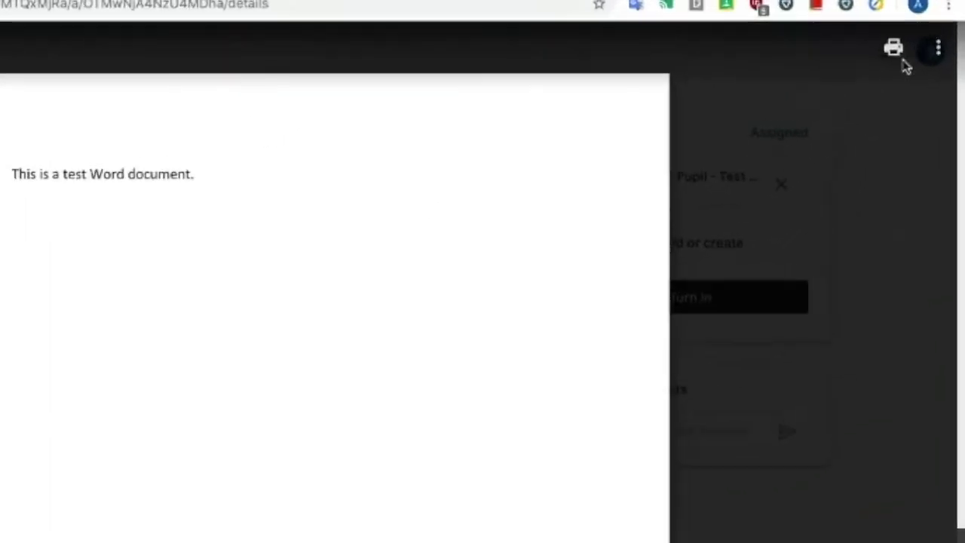
pyautogui.click(920, 77)
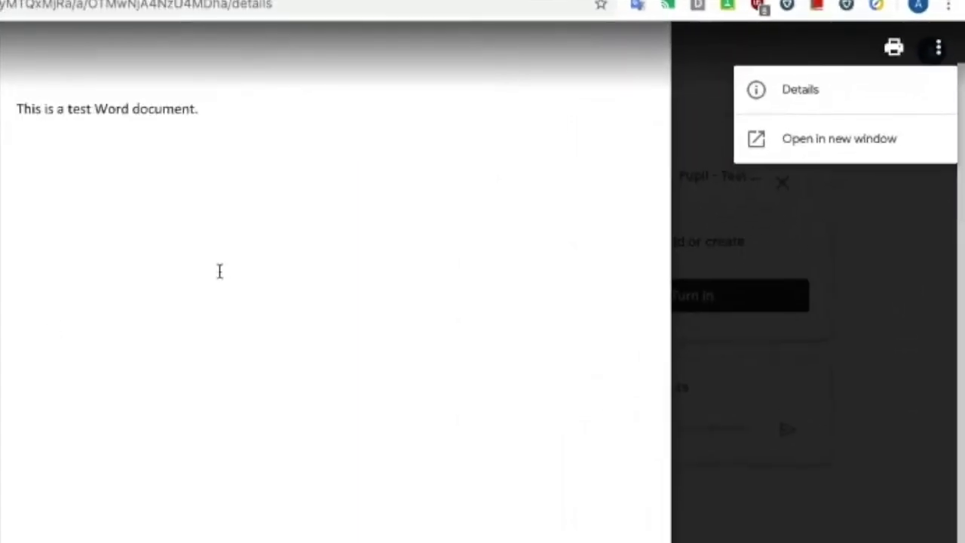
pyautogui.click(22, 35)
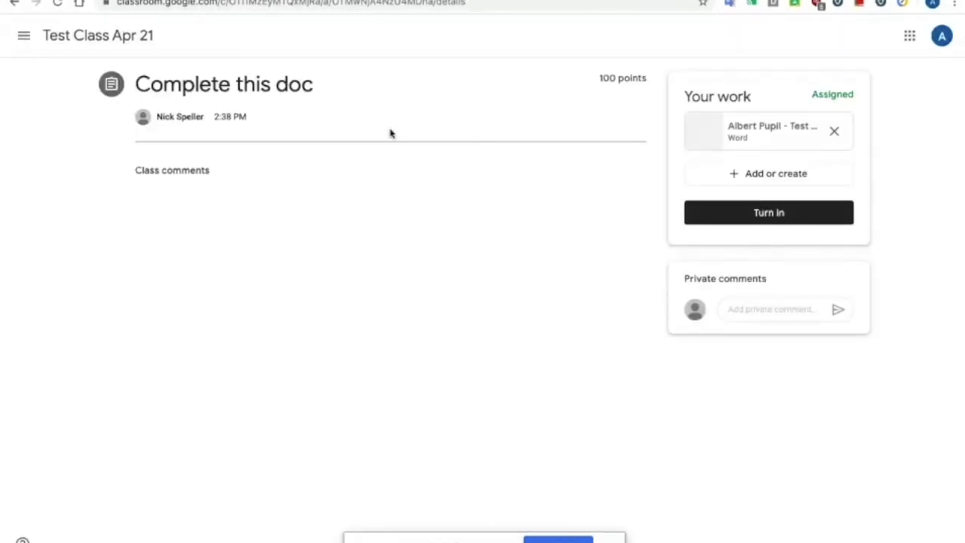
# Step: Open the pupil's copy of the test Word document from the class Drive folder for editing, look at it and close it
pyautogui.click(140, 44)
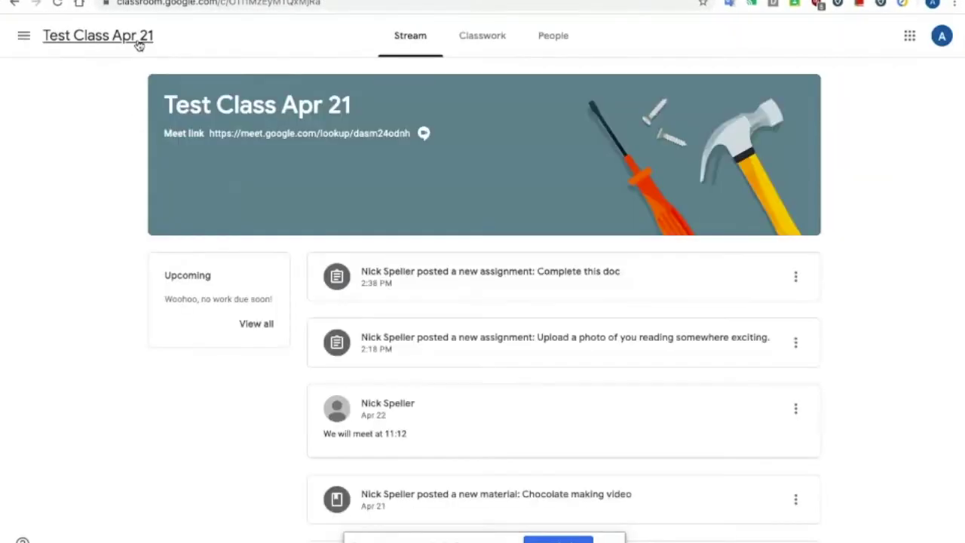
pyautogui.click(476, 36)
pyautogui.click(689, 108)
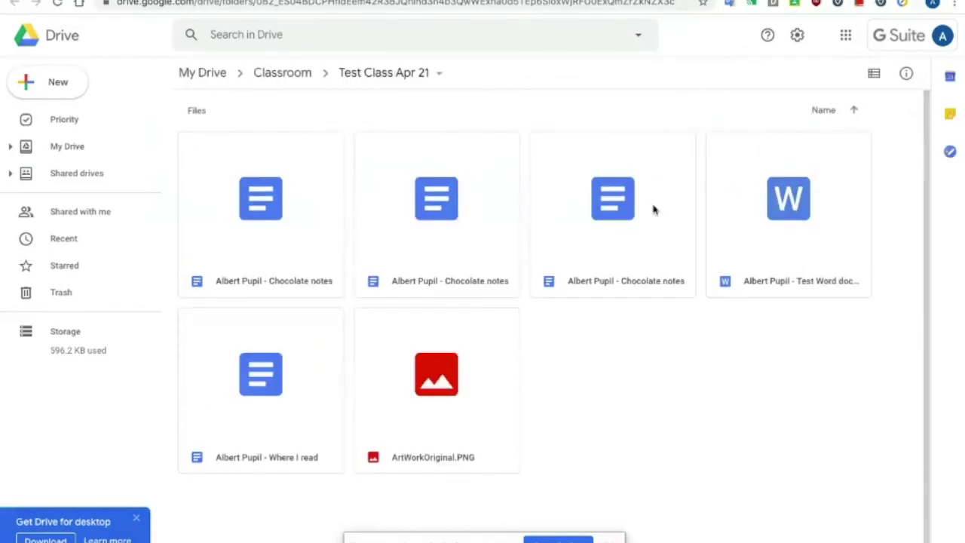
pyautogui.doubleClick(791, 213)
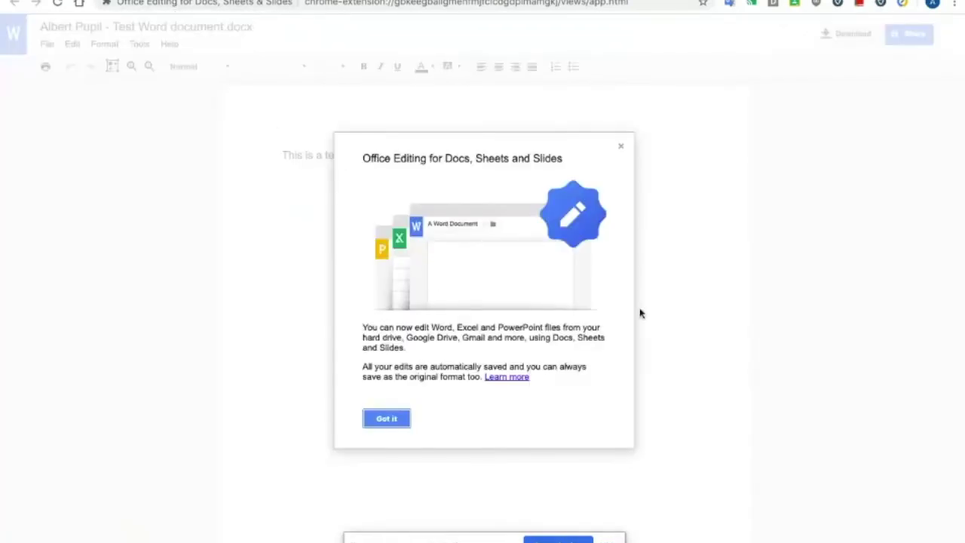
pyautogui.click(392, 417)
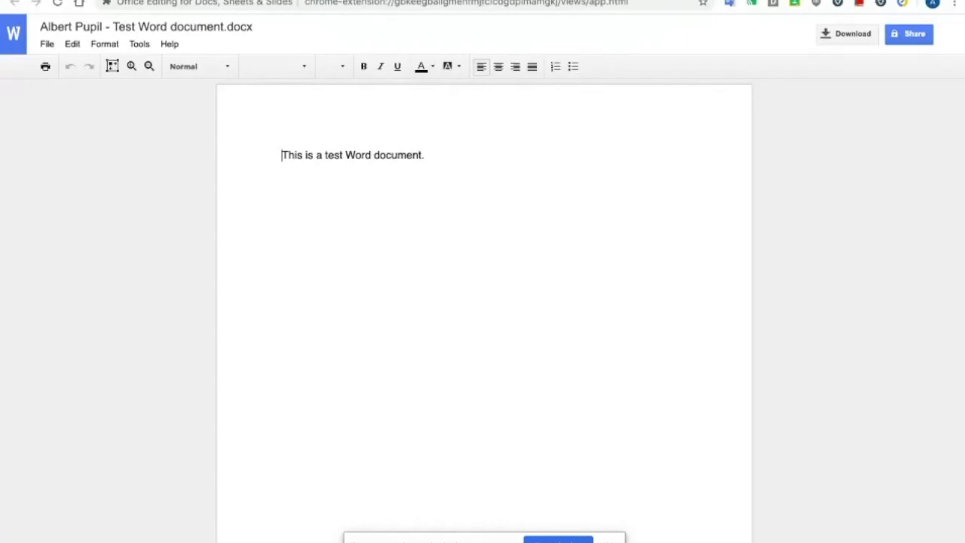
pyautogui.hotkey('ctrl', 'w')
pyautogui.hotkey('ctrl', 'w')
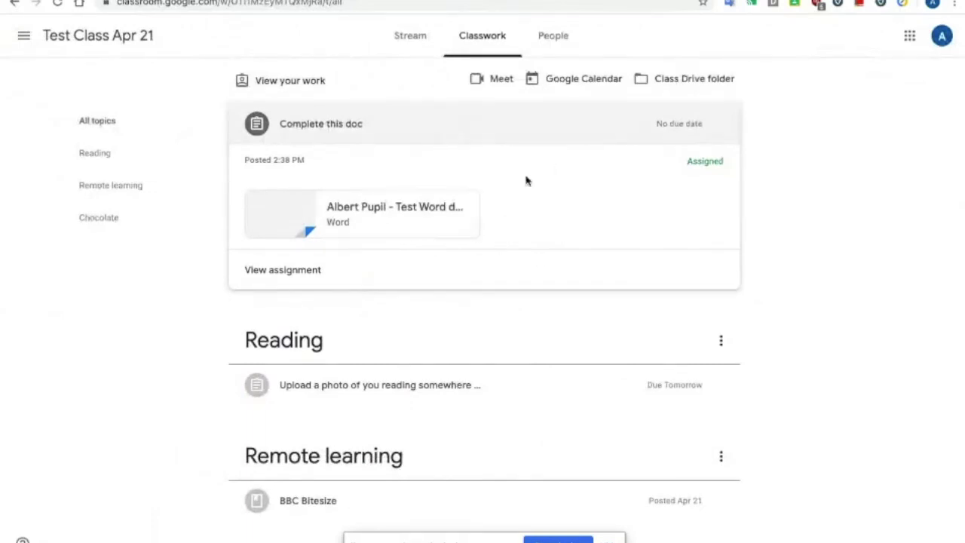
# Step: Switch to the teacher's account and upload "Test Word document" from the computer's Desktop to My Drive
pyautogui.hotkey('ctrl', 'Left')
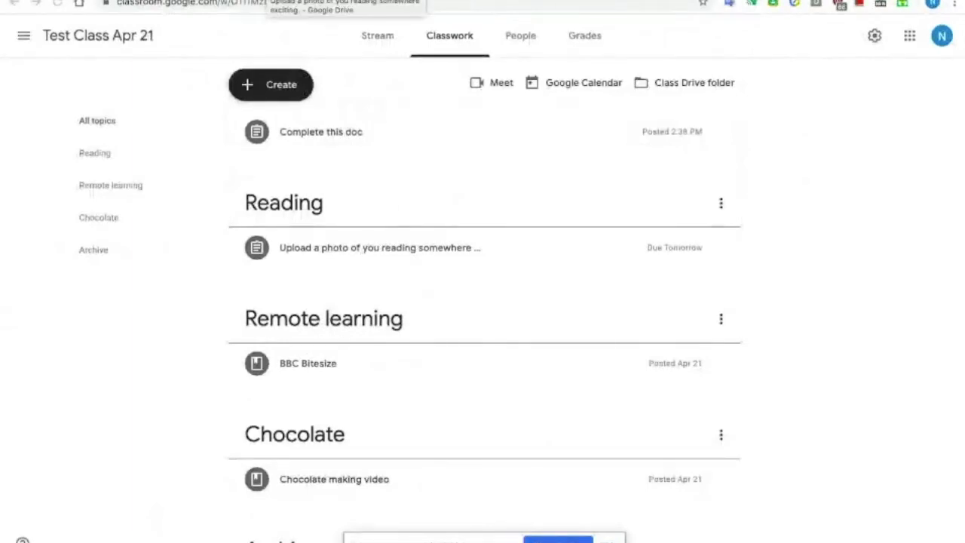
pyautogui.click(283, 1)
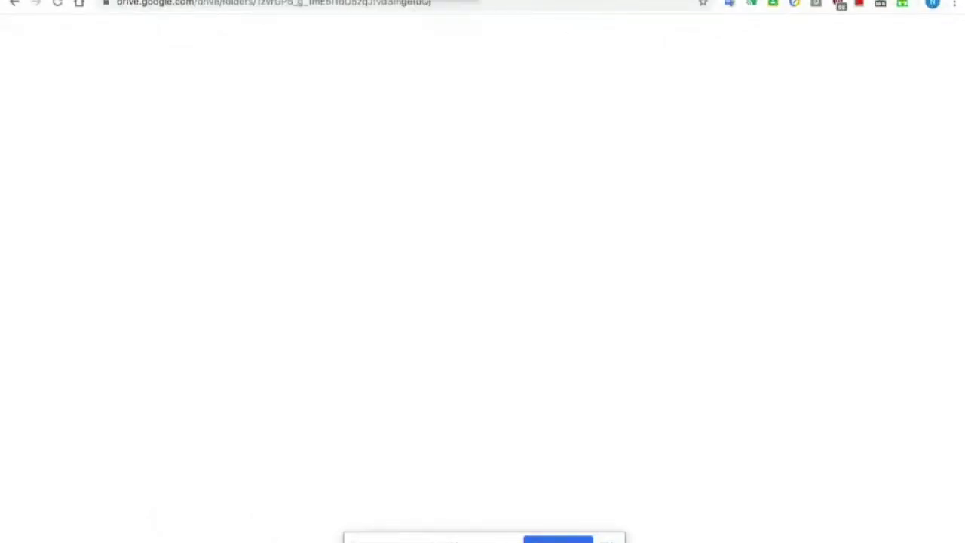
pyautogui.click(69, 148)
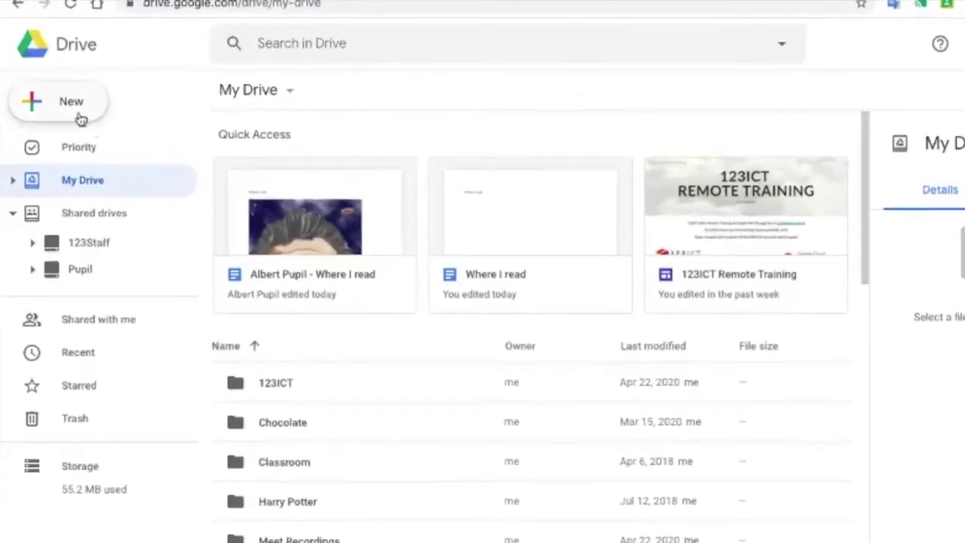
pyautogui.click(68, 92)
pyautogui.click(99, 128)
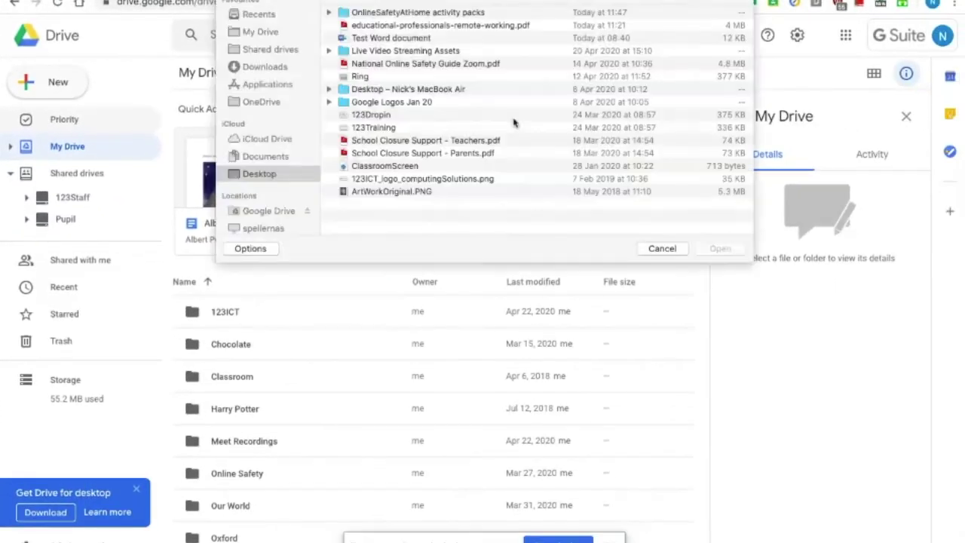
pyautogui.click(391, 38)
pyautogui.click(720, 249)
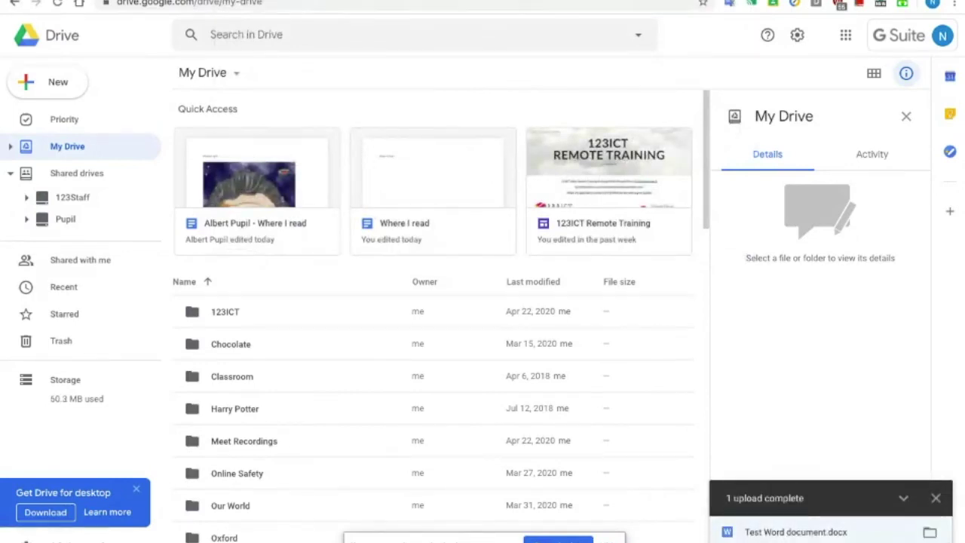
# Step: Open the uploaded "Test Word document.docx" from My Drive for Office editing and save it as a Google Docs file
pyautogui.scroll(-10, 354, 334)
pyautogui.click(283, 489)
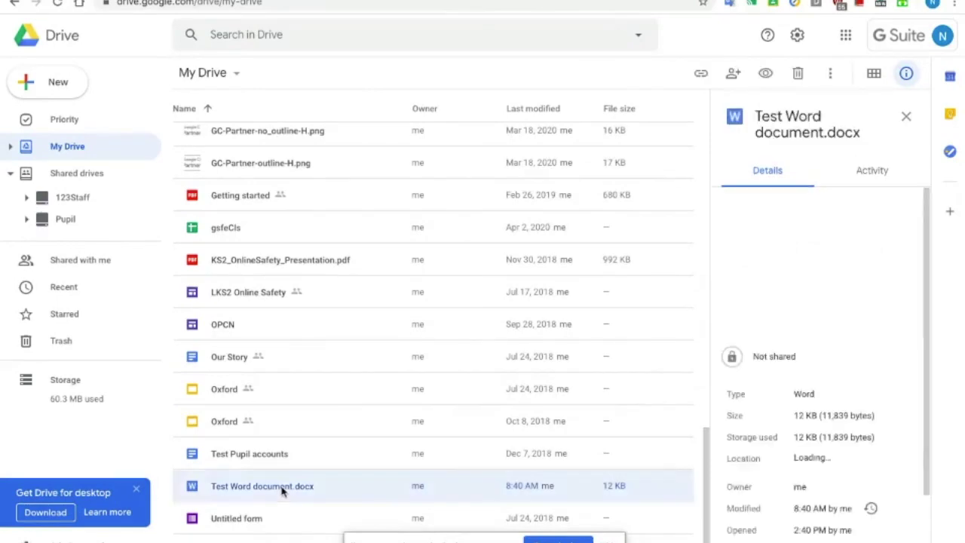
pyautogui.rightClick(284, 490)
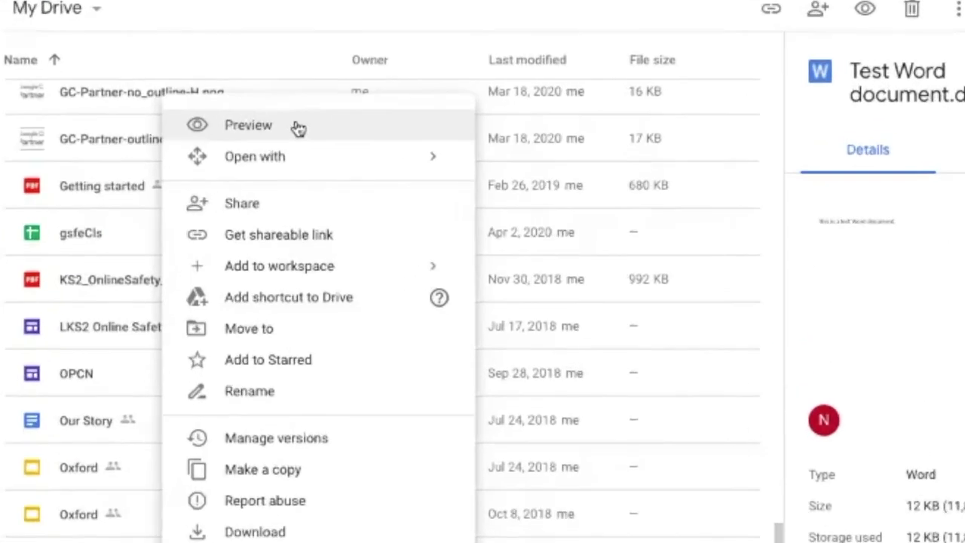
pyautogui.moveTo(200, 137)
pyautogui.click(520, 159)
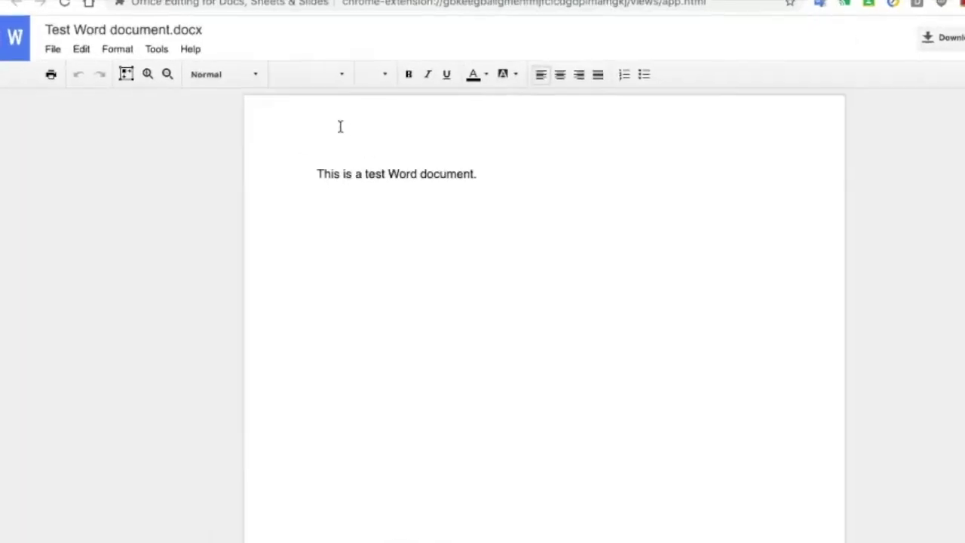
pyautogui.click(53, 49)
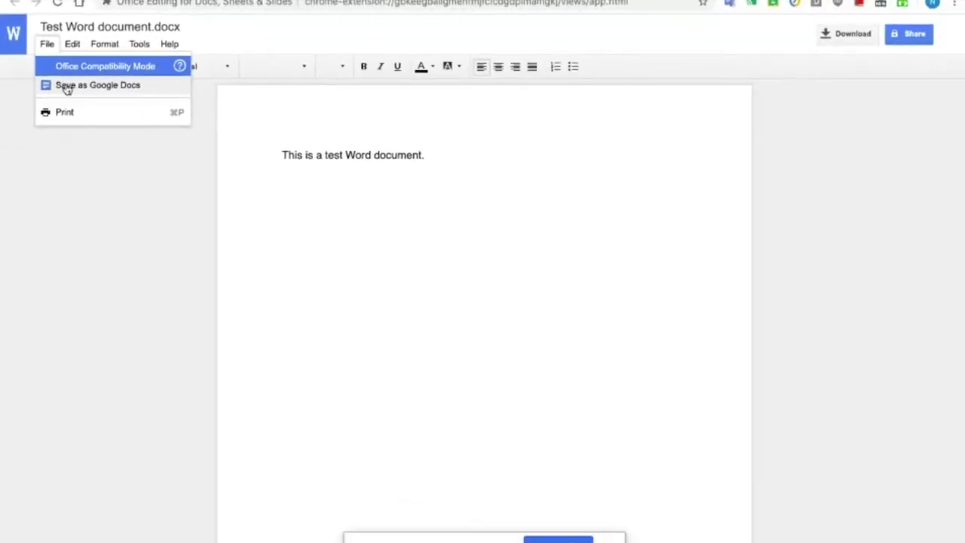
pyautogui.click(66, 86)
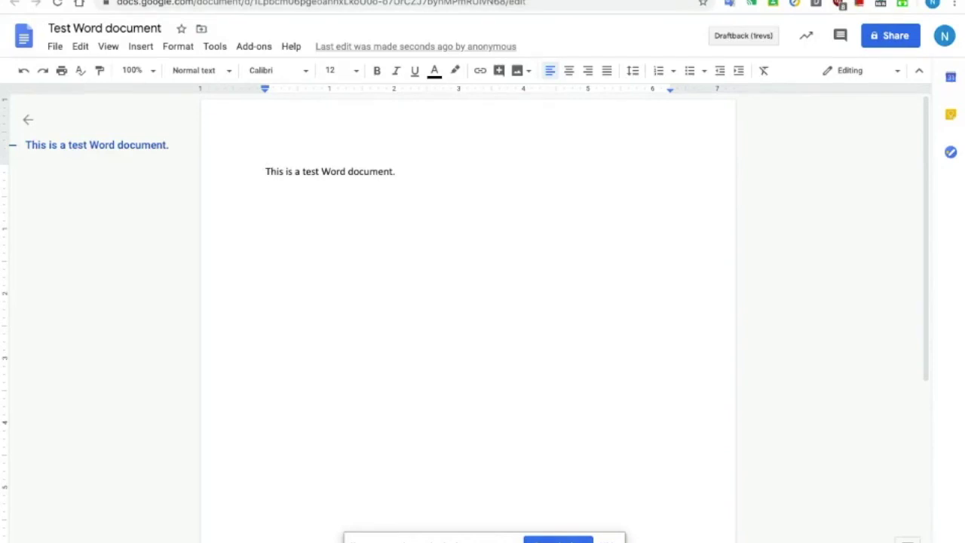
# Step: Open the "Online Safety Quiz for Lower Key Stage 2" form and look through its embedded videos, questions and point values
pyautogui.click(393, 0)
pyautogui.click(392, 0)
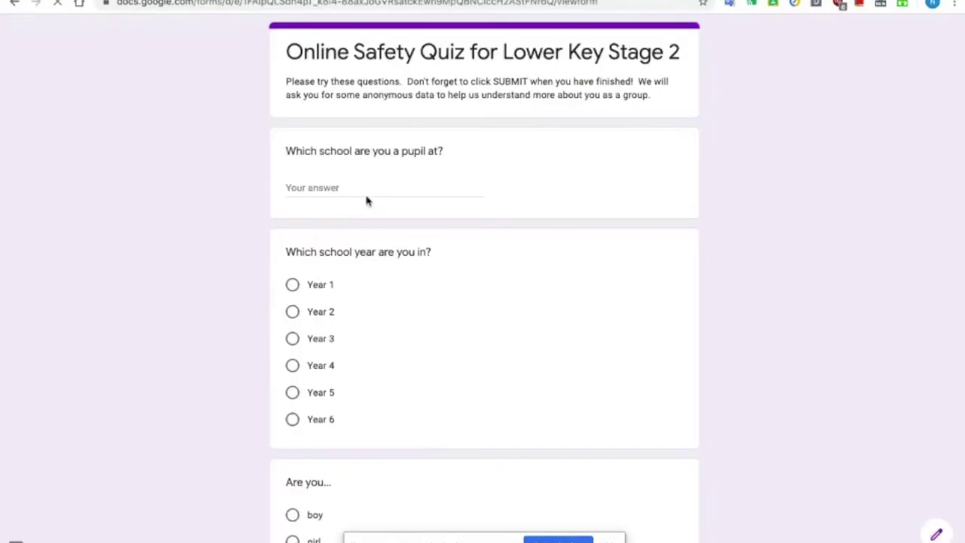
pyautogui.scroll(-5, 438, 274)
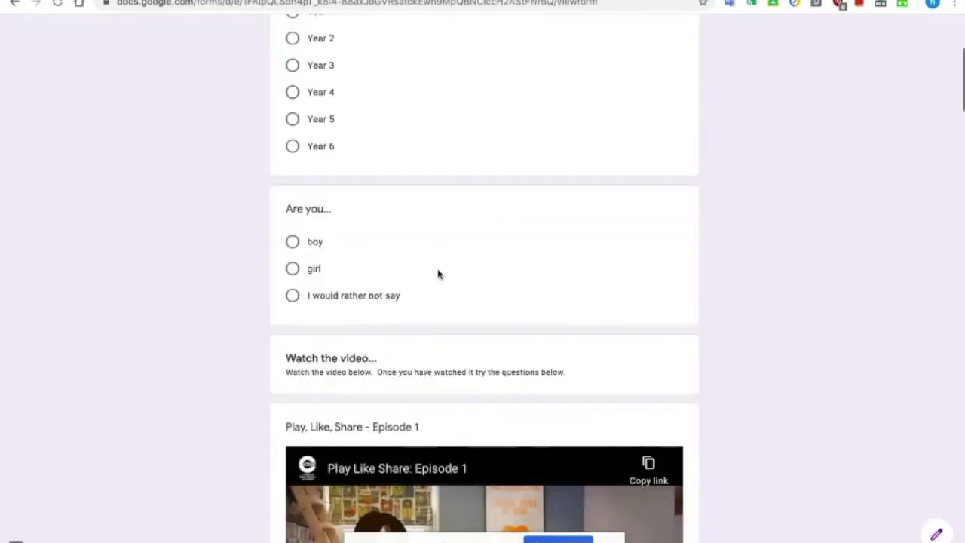
pyautogui.scroll(-3, 439, 274)
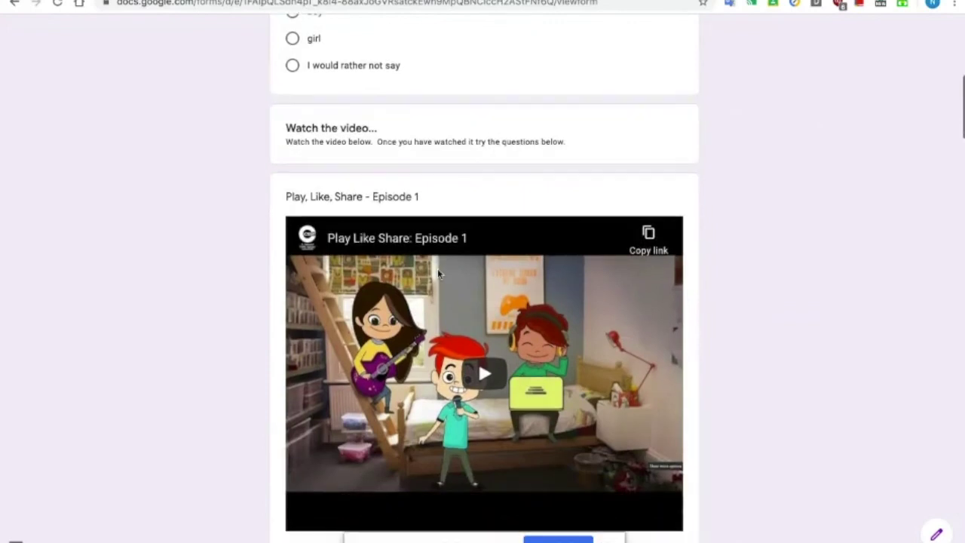
pyautogui.scroll(-1, 438, 268)
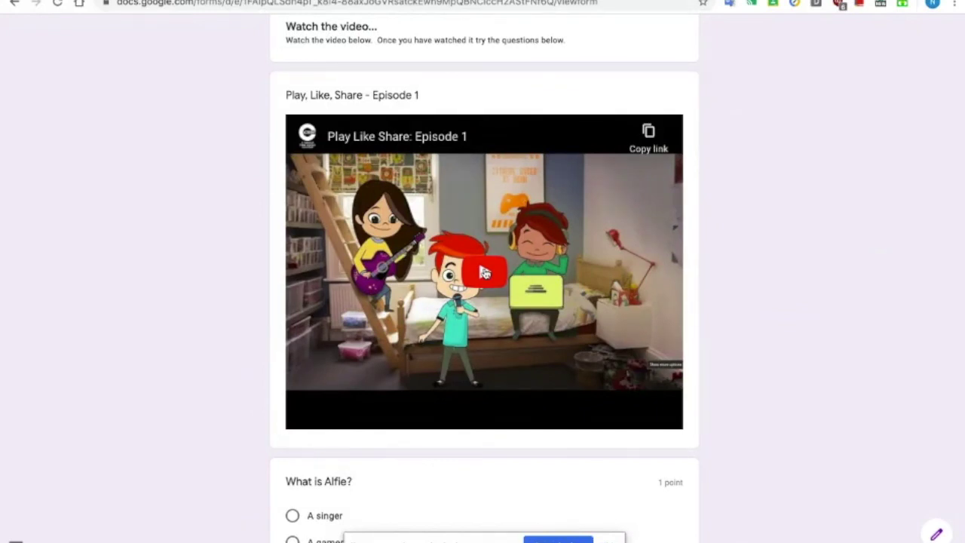
pyautogui.scroll(-3, 647, 370)
pyautogui.scroll(-3, 647, 371)
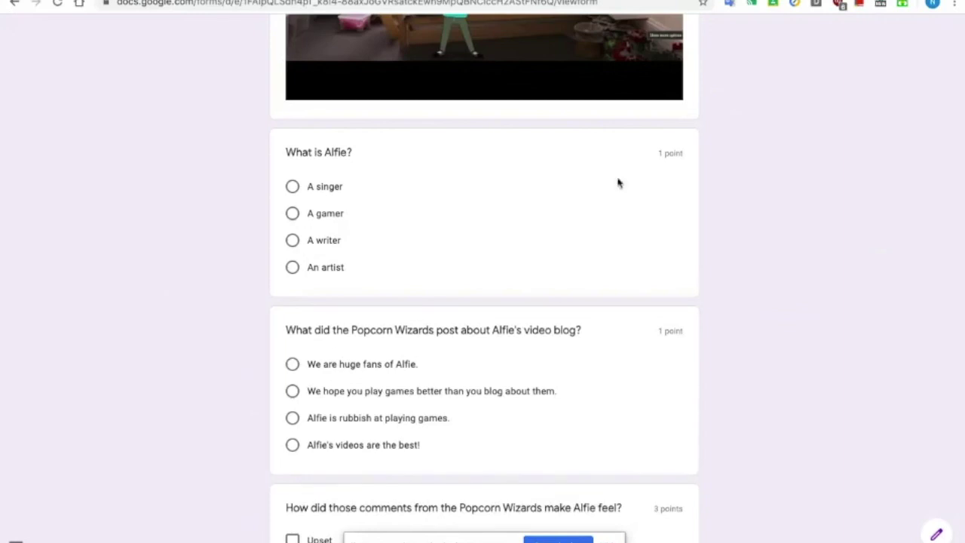
pyautogui.scroll(2, 625, 218)
pyautogui.scroll(2, 625, 219)
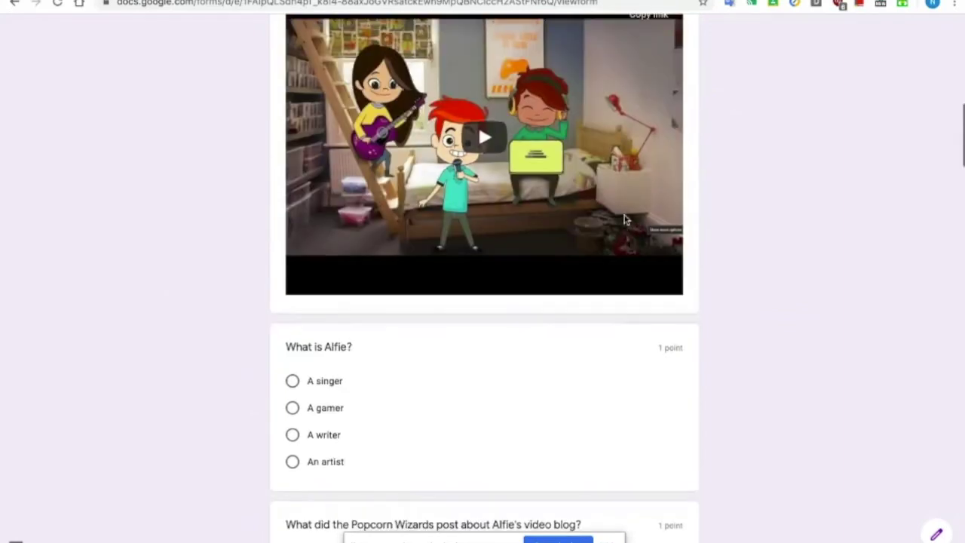
pyautogui.scroll(1, 623, 255)
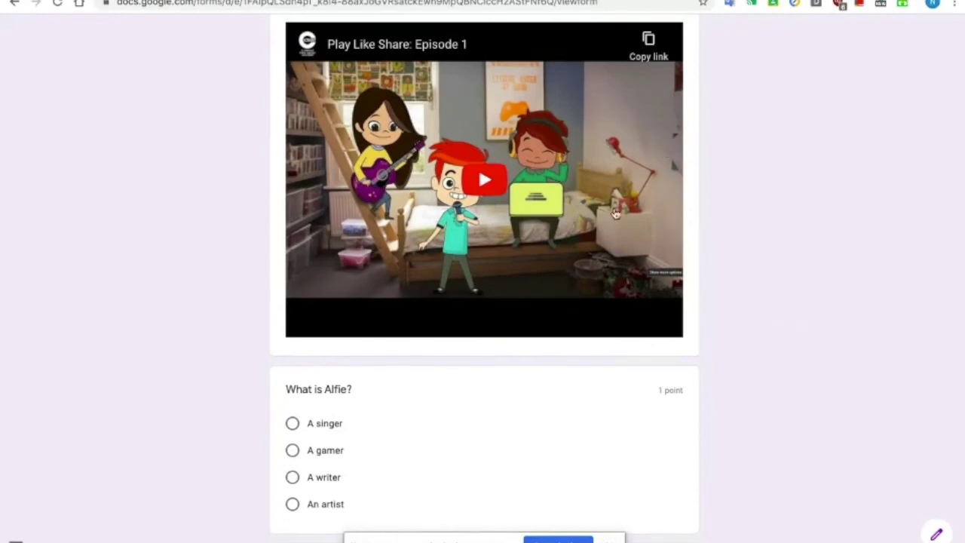
pyautogui.scroll(-3, 596, 178)
pyautogui.scroll(-20, 596, 179)
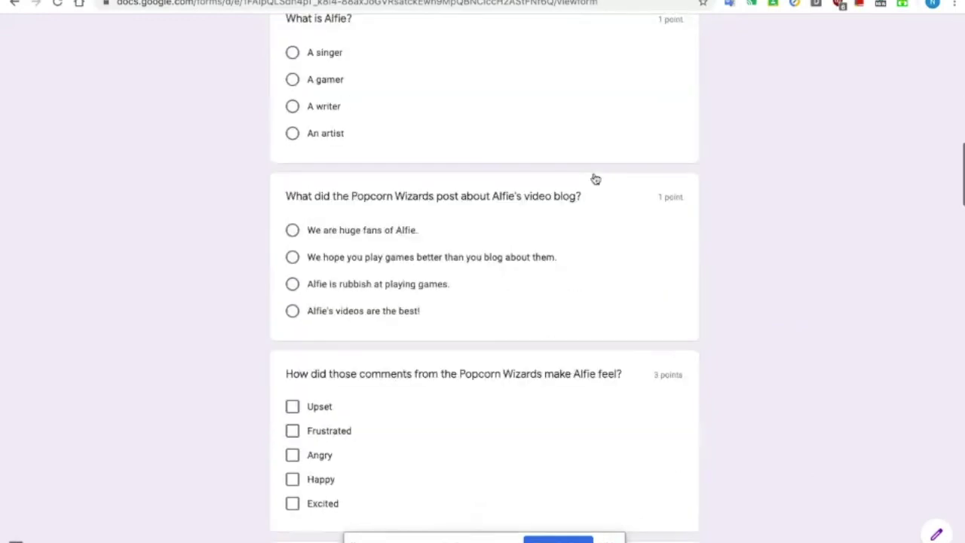
pyautogui.scroll(-20, 595, 179)
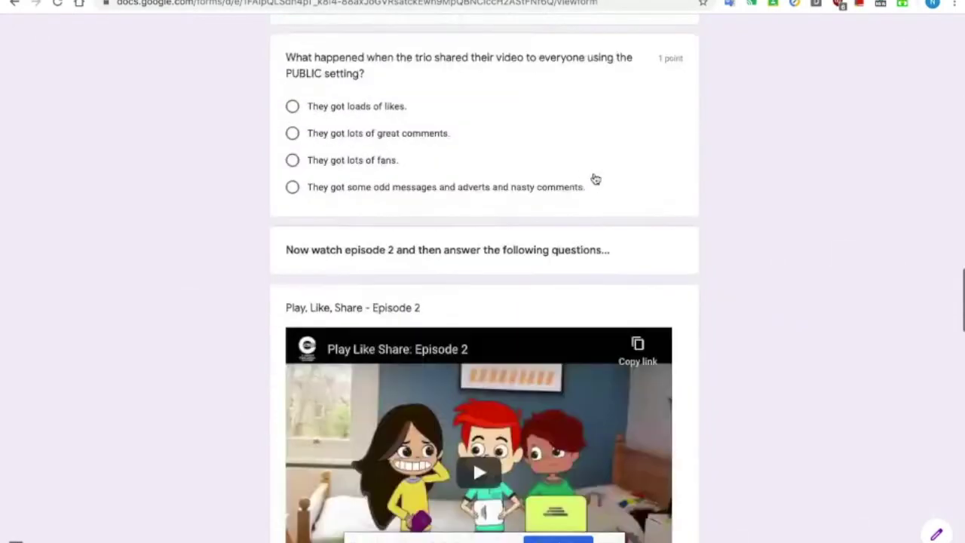
pyautogui.scroll(-13, 596, 179)
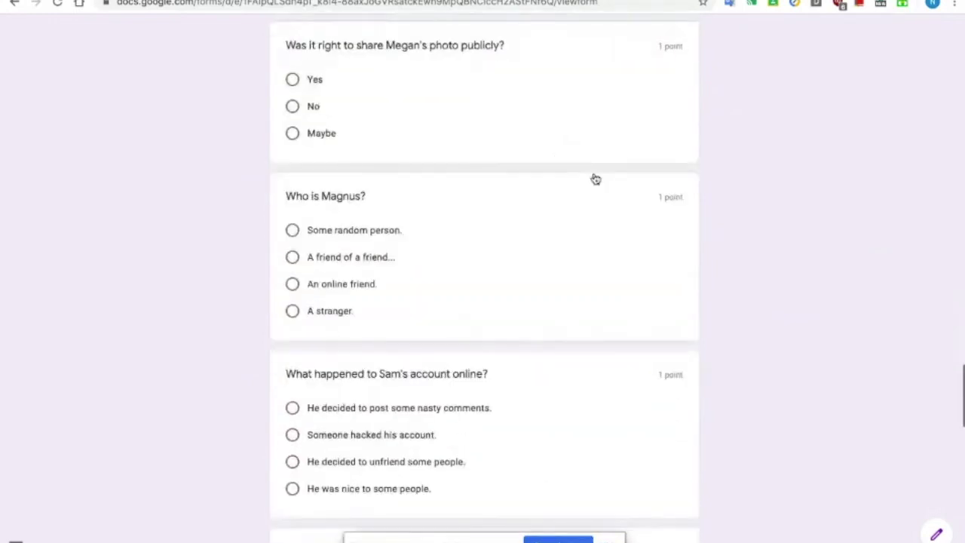
pyautogui.scroll(-6, 596, 178)
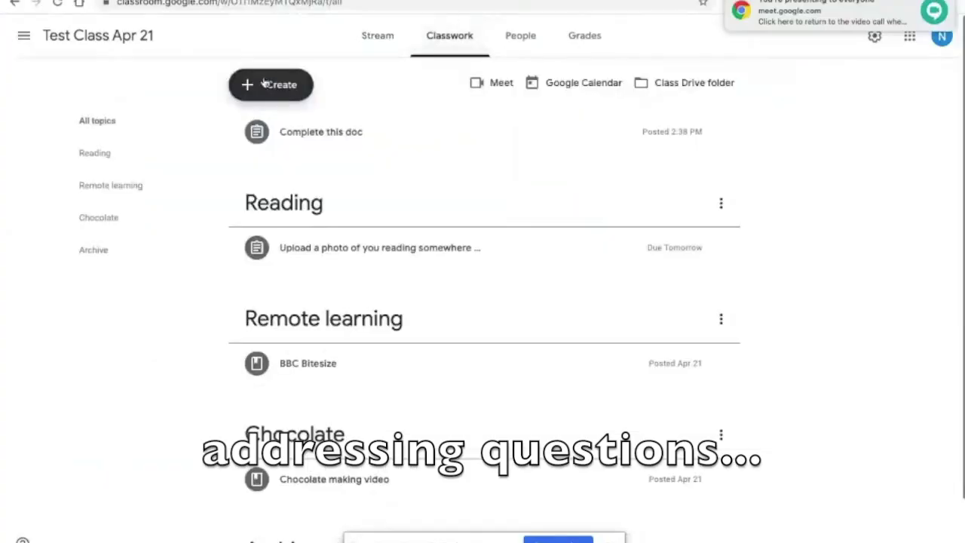
# Step: Create an ungraded assignment titled "Test assig" in Test Class Apr 21 and assign it to all students
pyautogui.click(270, 86)
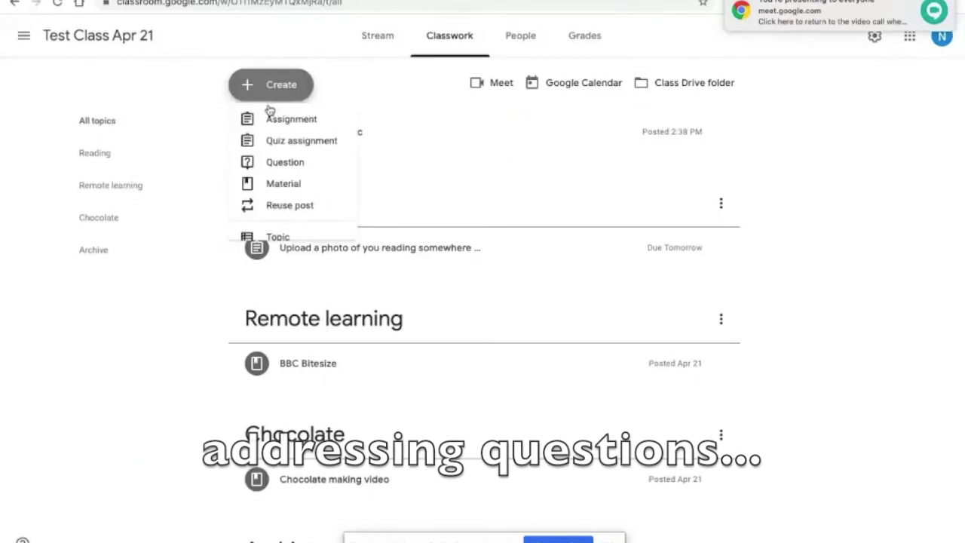
pyautogui.click(273, 119)
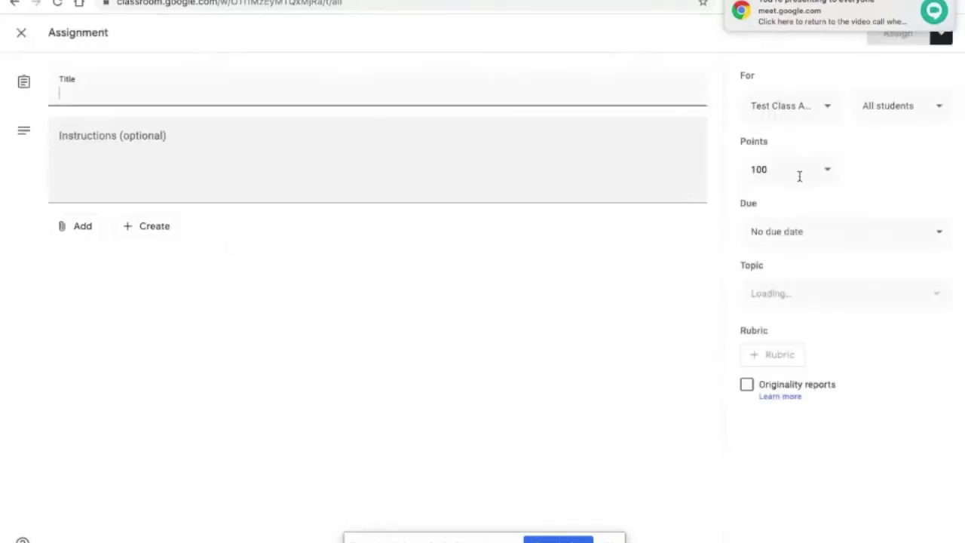
pyautogui.click(830, 172)
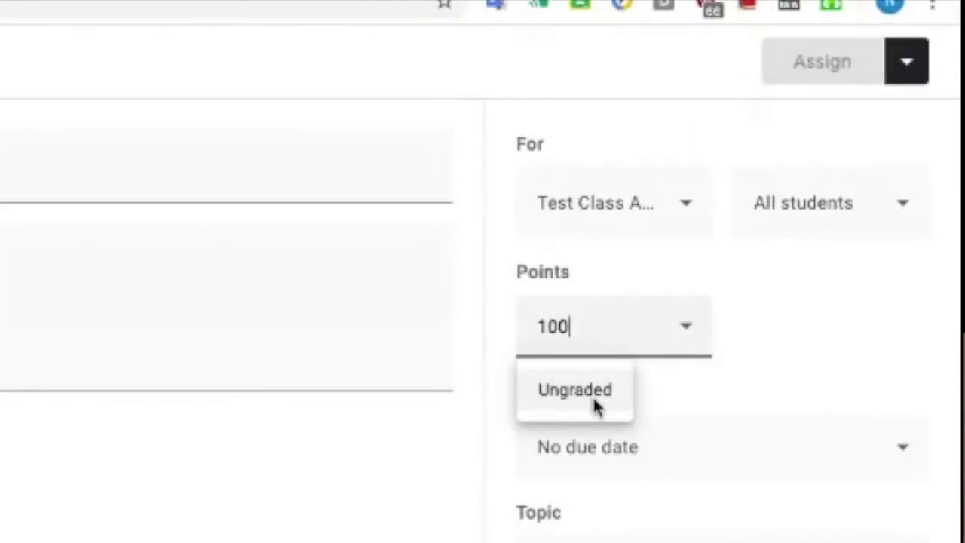
pyautogui.click(650, 337)
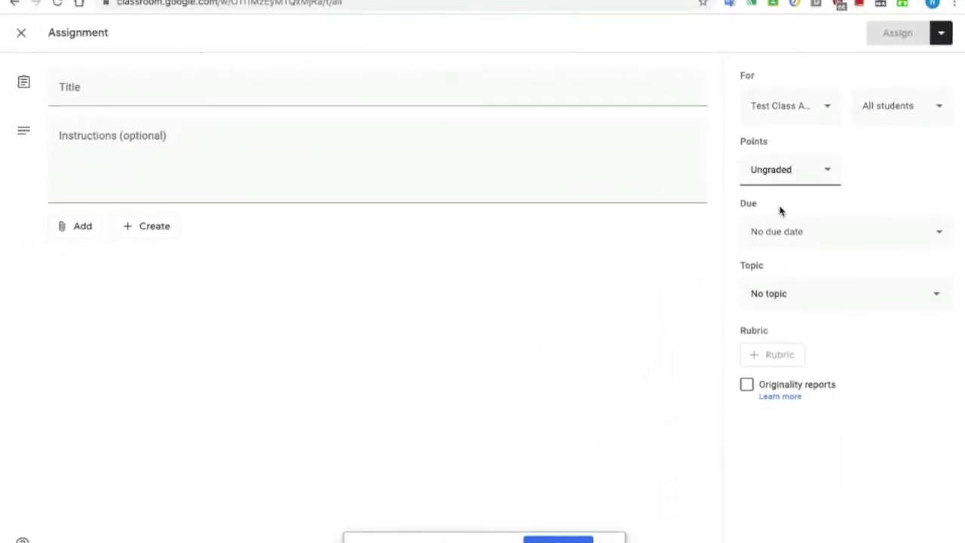
pyautogui.click(312, 82)
pyautogui.write('Test assig')
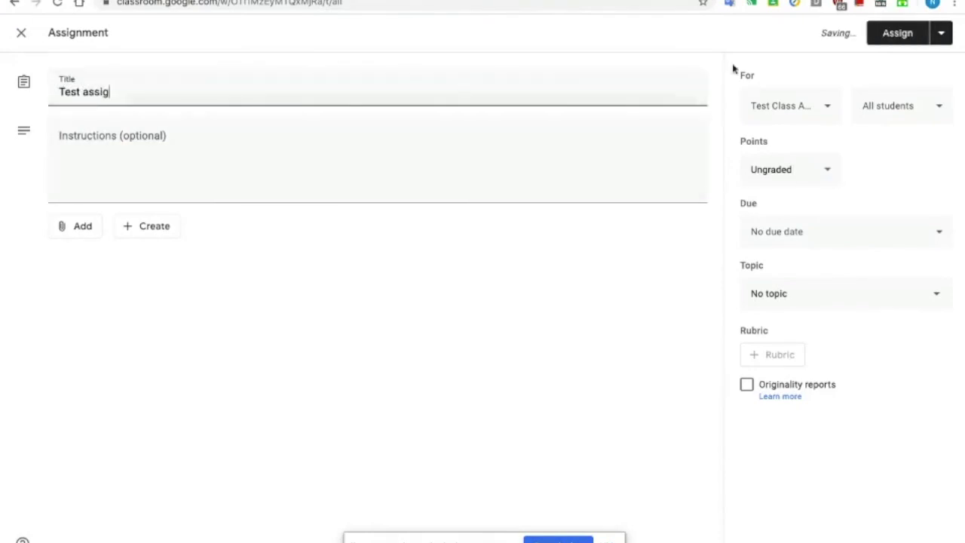
pyautogui.click(903, 37)
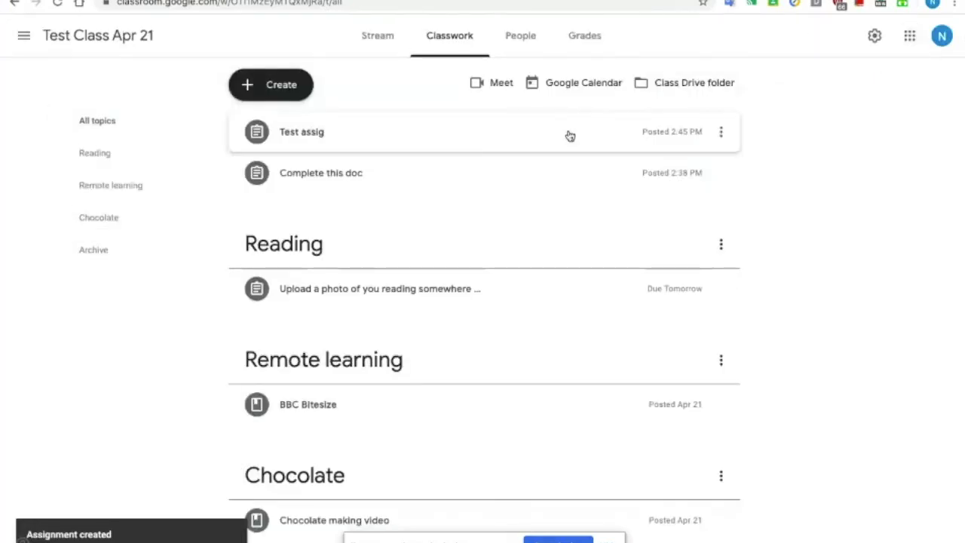
# Step: In the pupil's view, open the full details of the "Test assig" assignment and look at the options for handing in work
pyautogui.click(568, 134)
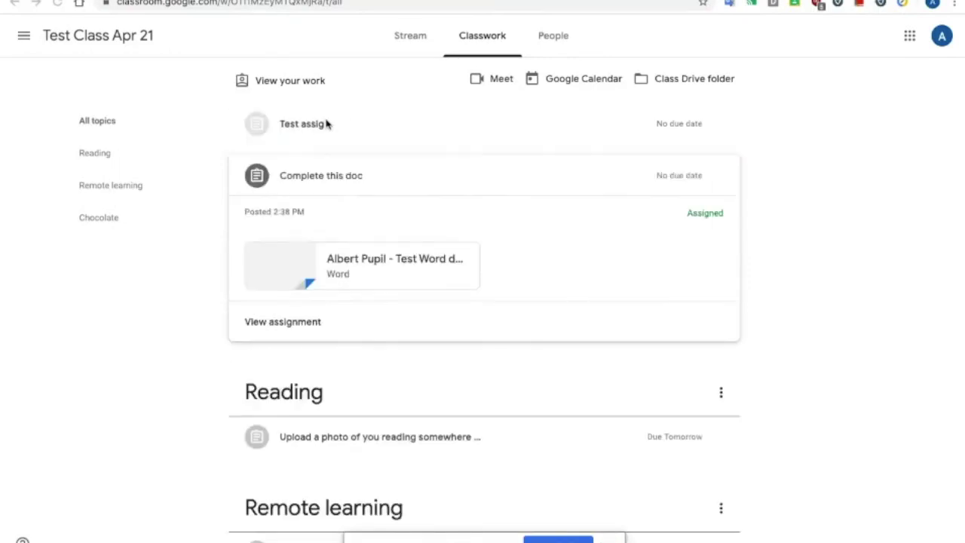
pyautogui.click(316, 130)
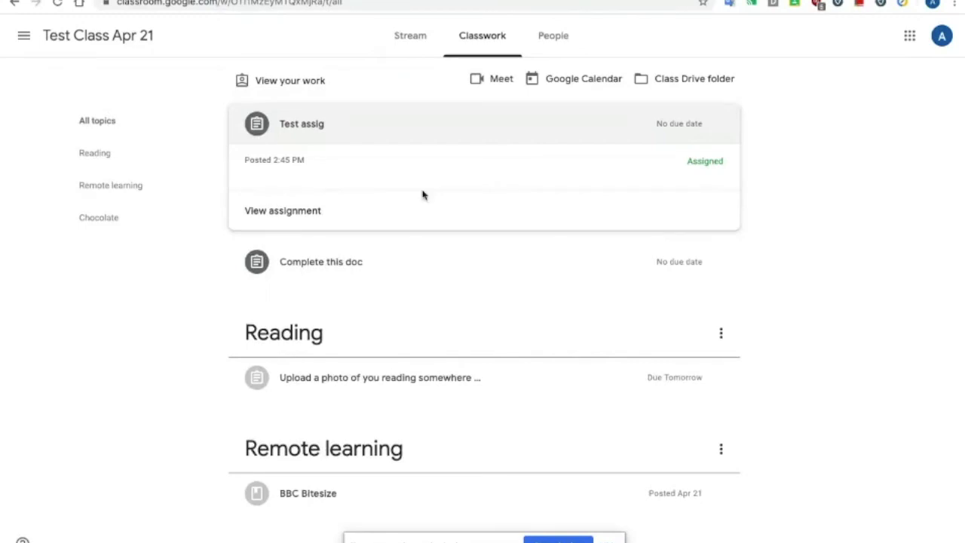
pyautogui.click(309, 211)
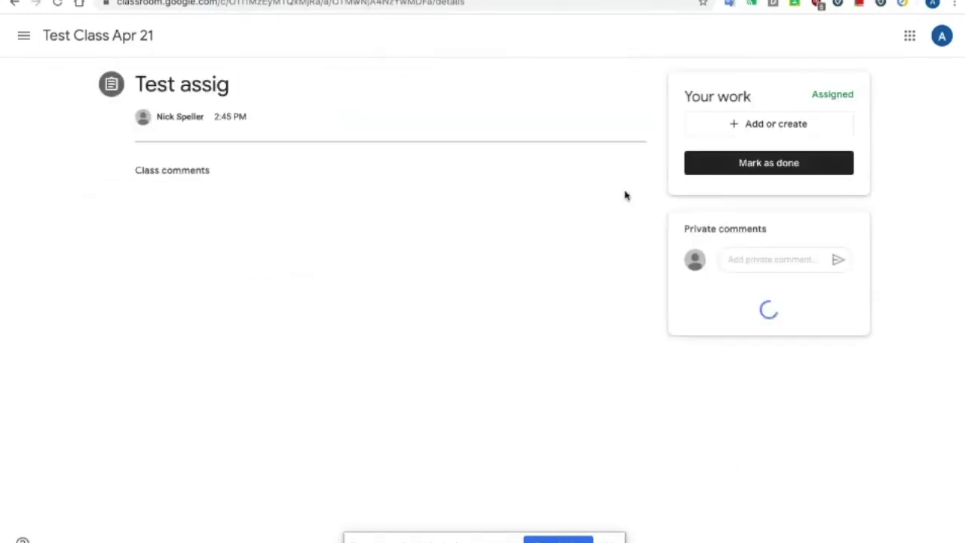